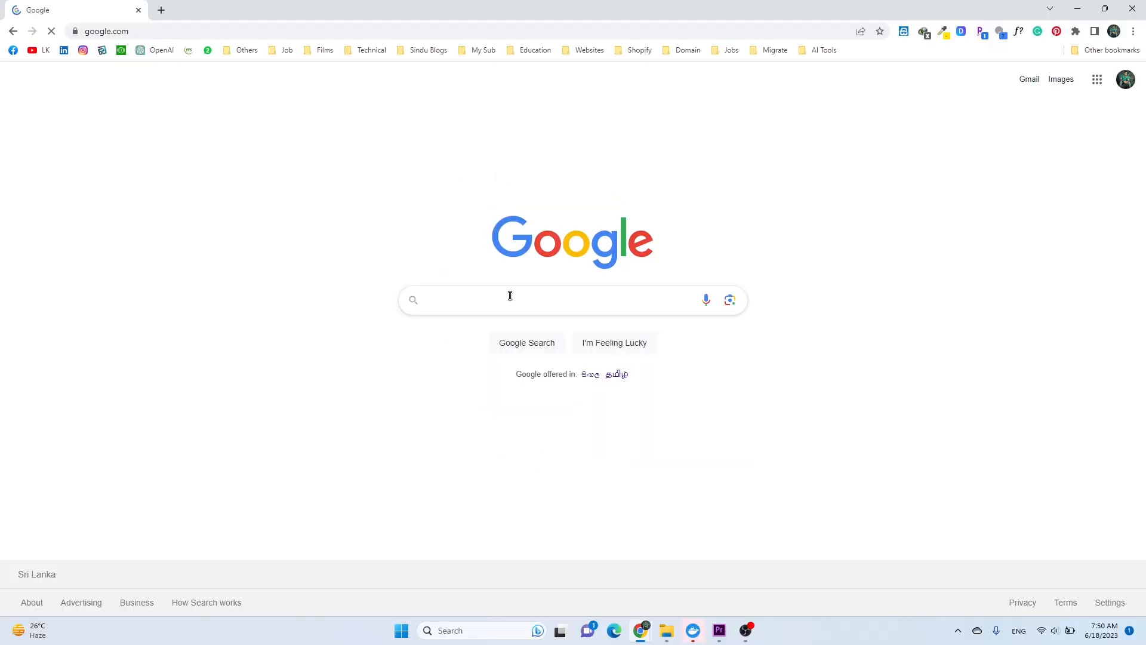
# - Search Google for canva
pyautogui.click(514, 309)
pyautogui.write('ca')
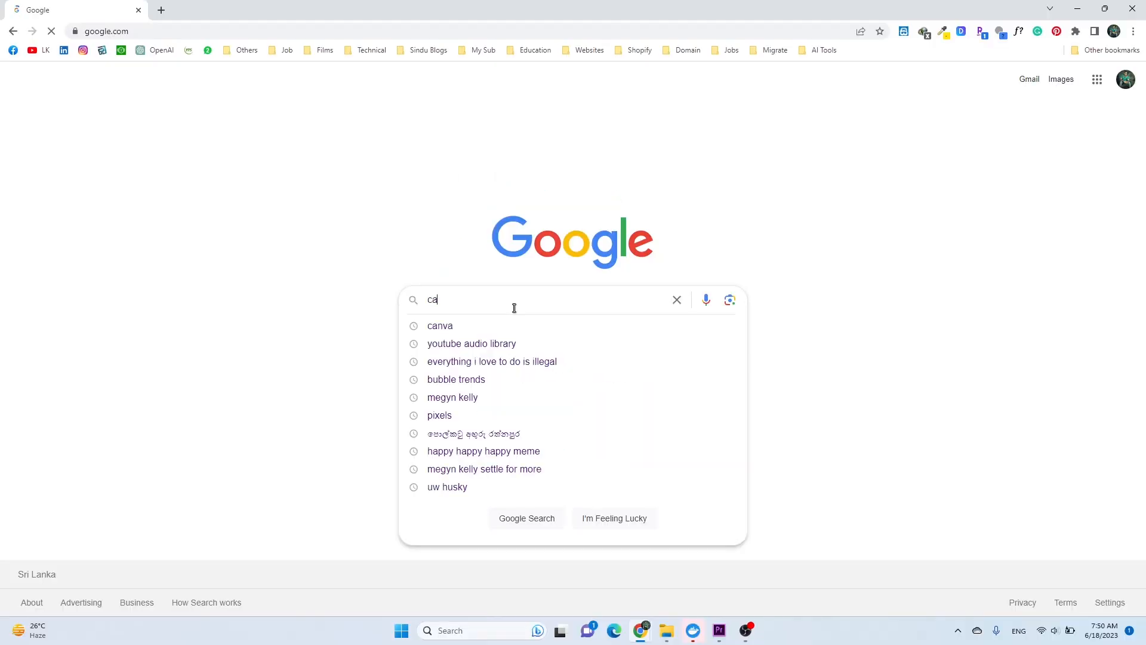
pyautogui.write('nva')
pyautogui.press('Return')
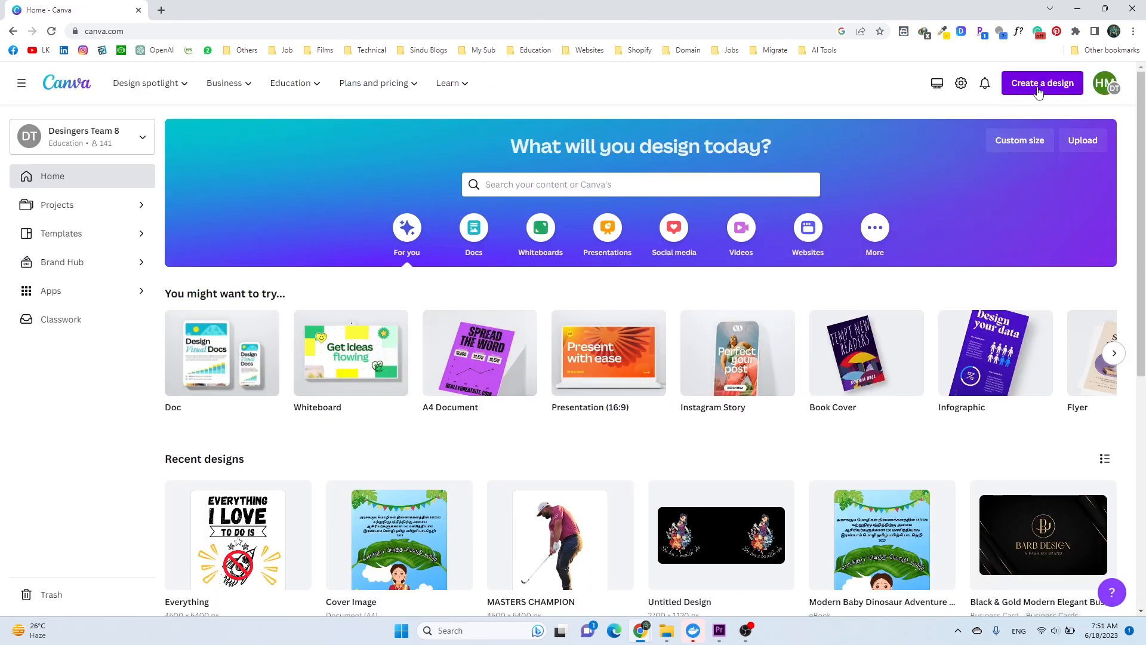
# - Create a new custom-size design of 4500 × 5400 px
pyautogui.click(1039, 93)
pyautogui.click(897, 391)
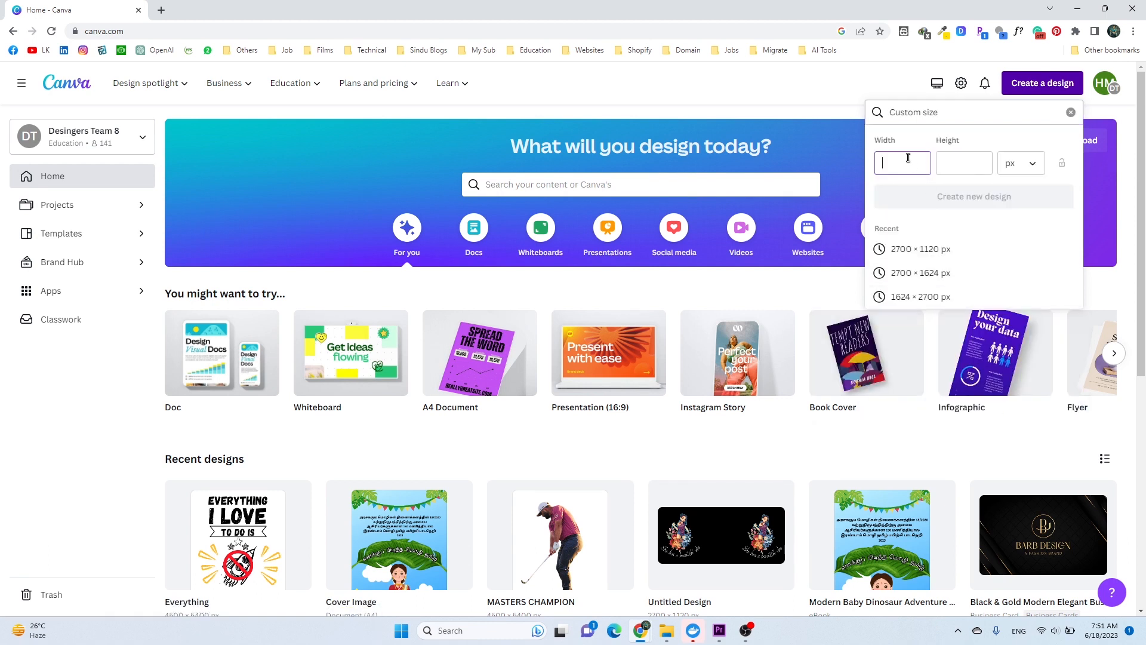
pyautogui.click(965, 159)
pyautogui.write('5400')
pyautogui.click(965, 198)
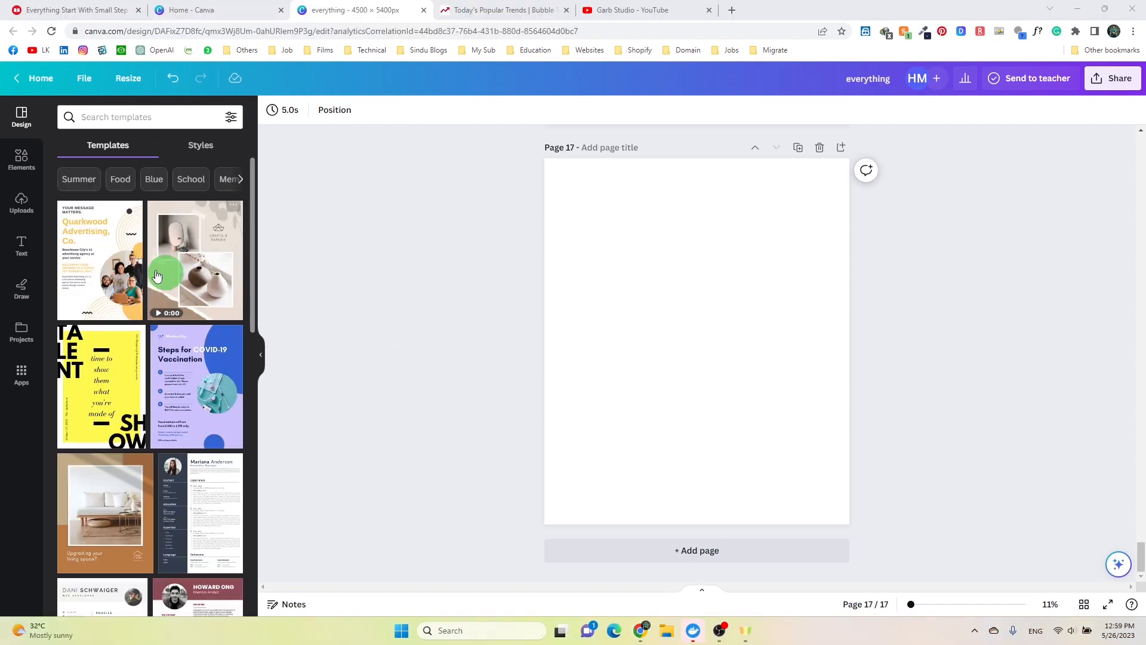
# - Add a heading reading "Everything" and place it in the upper part of the blank page
pyautogui.click(22, 246)
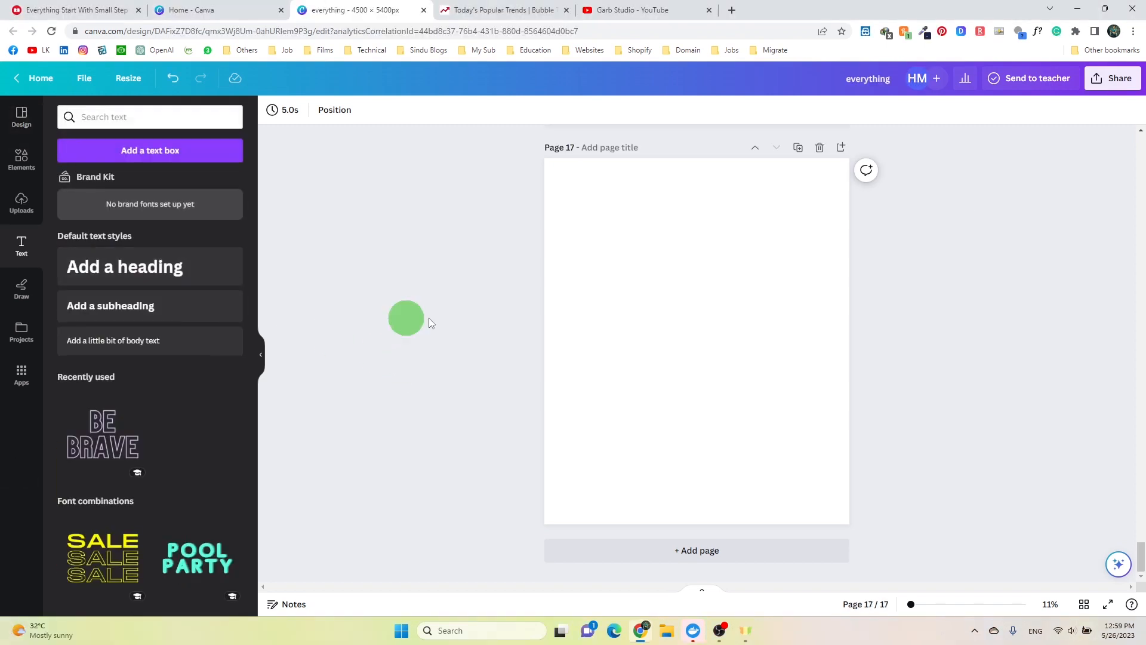
pyautogui.click(120, 268)
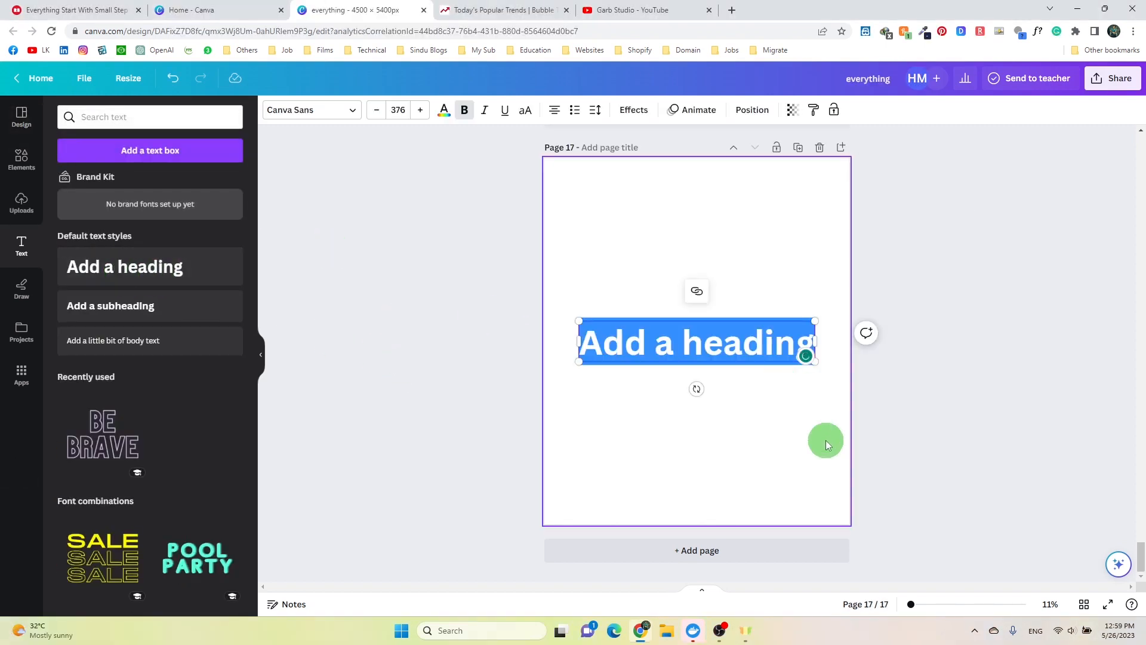
pyautogui.write('Everything')
pyautogui.moveTo(708, 358); pyautogui.dragTo(706, 245)
# - Add a heading reading "Start" beneath "Everything" and narrow its text box
pyautogui.click(120, 267)
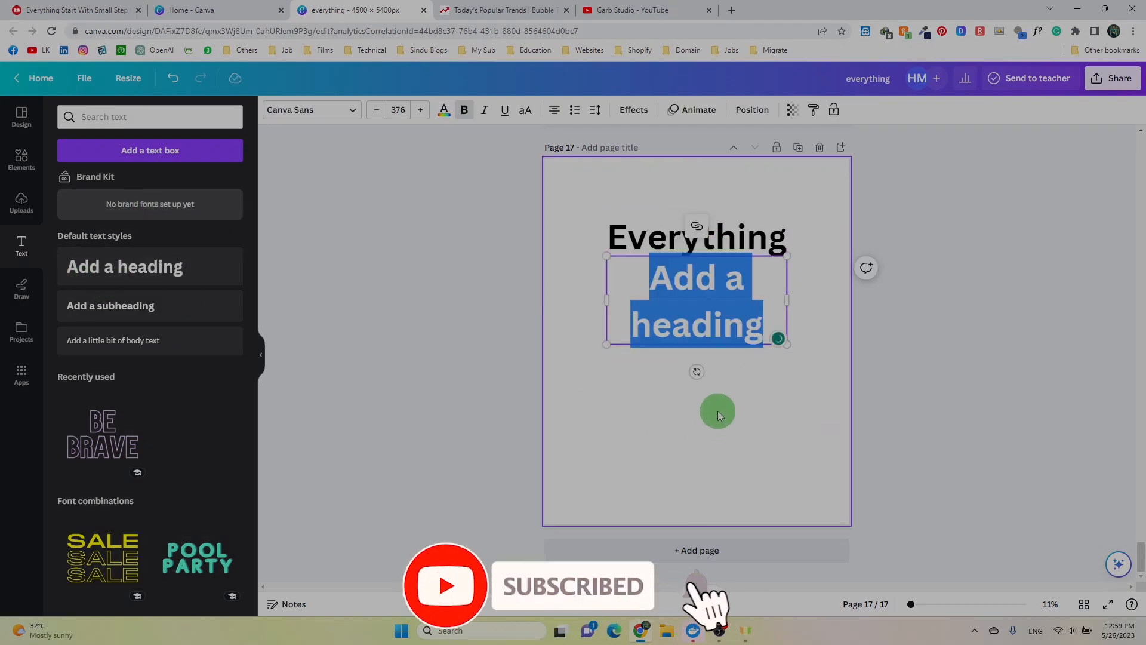
pyautogui.write('Start')
pyautogui.click(757, 363)
pyautogui.click(701, 285)
pyautogui.moveTo(787, 276); pyautogui.dragTo(742, 275)
pyautogui.click(758, 289)
# - Add a heading reading "with" and place it below "Start", toward the page's left side
pyautogui.click(99, 265)
pyautogui.write('with')
pyautogui.click(740, 377)
pyautogui.moveTo(714, 346); pyautogui.dragTo(649, 328)
# - Add a heading reading "small" and place it just to the right of "with"
pyautogui.click(156, 278)
pyautogui.write('small')
pyautogui.click(801, 457)
pyautogui.moveTo(691, 340); pyautogui.dragTo(707, 323)
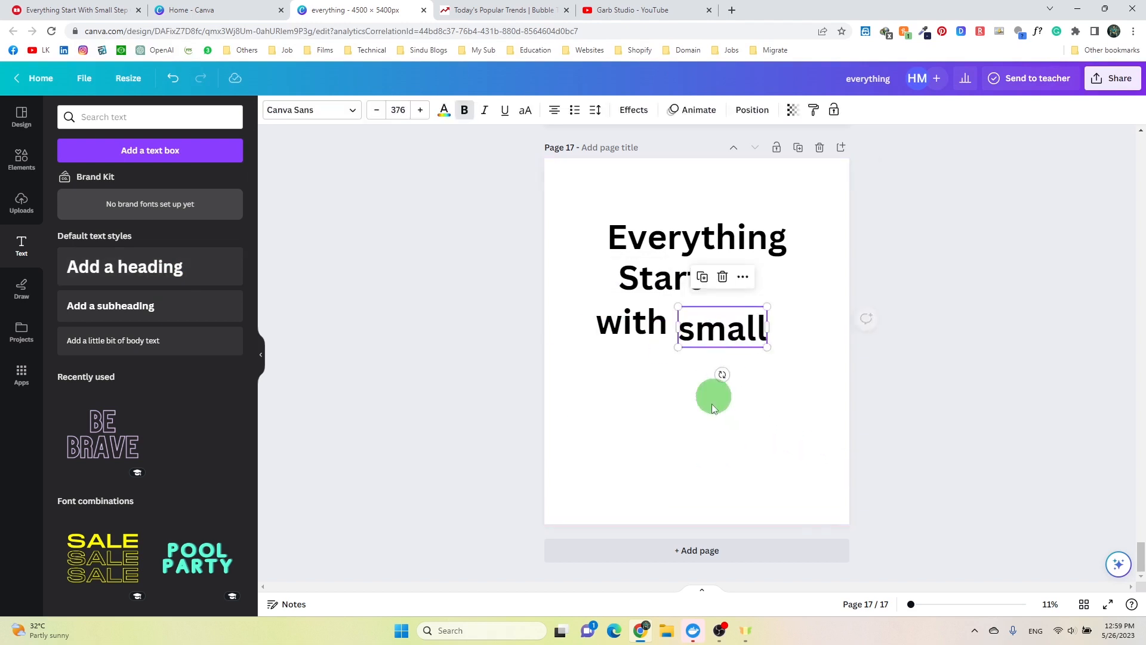
# - Add a heading reading "Step" and place it below the word "with"
pyautogui.click(123, 267)
pyautogui.write('Step')
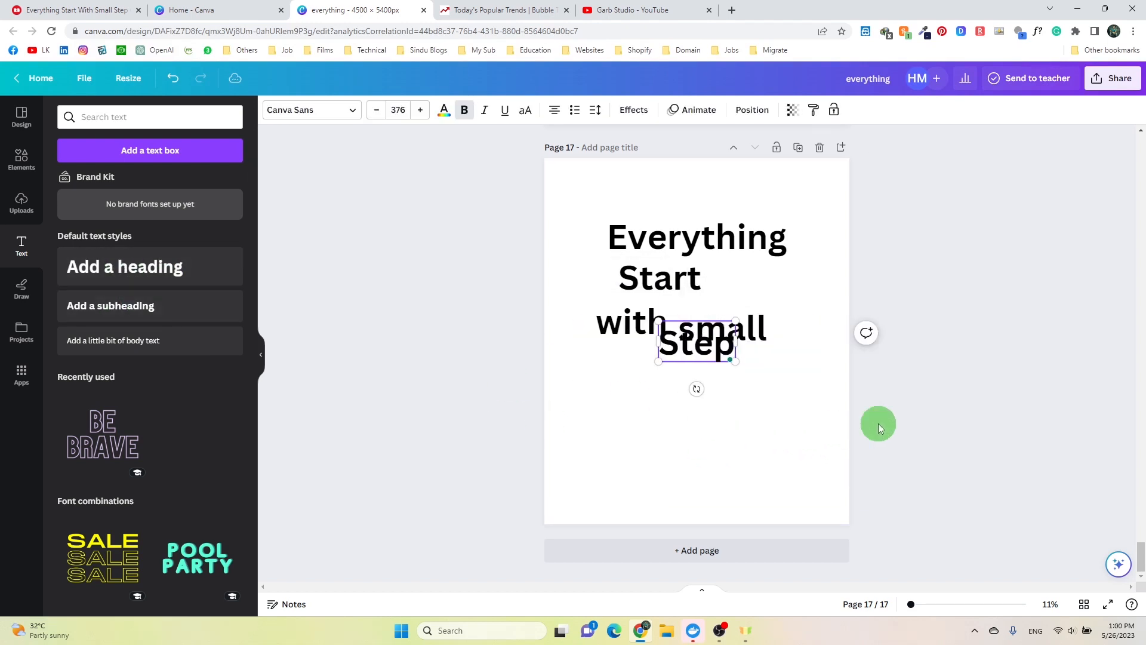
pyautogui.click(734, 406)
pyautogui.moveTo(684, 366); pyautogui.dragTo(627, 410)
pyautogui.click(867, 458)
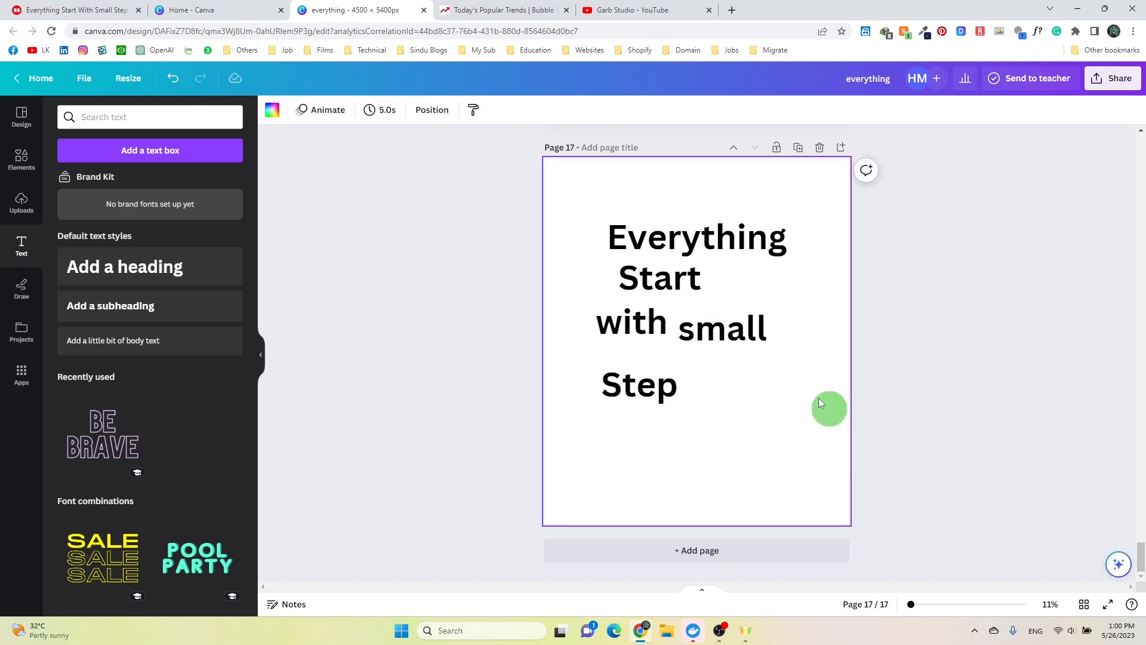
# - Move the "Everything" heading up and slightly left to leave more space above "Start"
pyautogui.moveTo(645, 233); pyautogui.dragTo(616, 212)
pyautogui.click(758, 414)
pyautogui.click(691, 325)
# - Try the Bloom Skirt font on the "Everything" heading
pyautogui.click(668, 230)
pyautogui.click(338, 115)
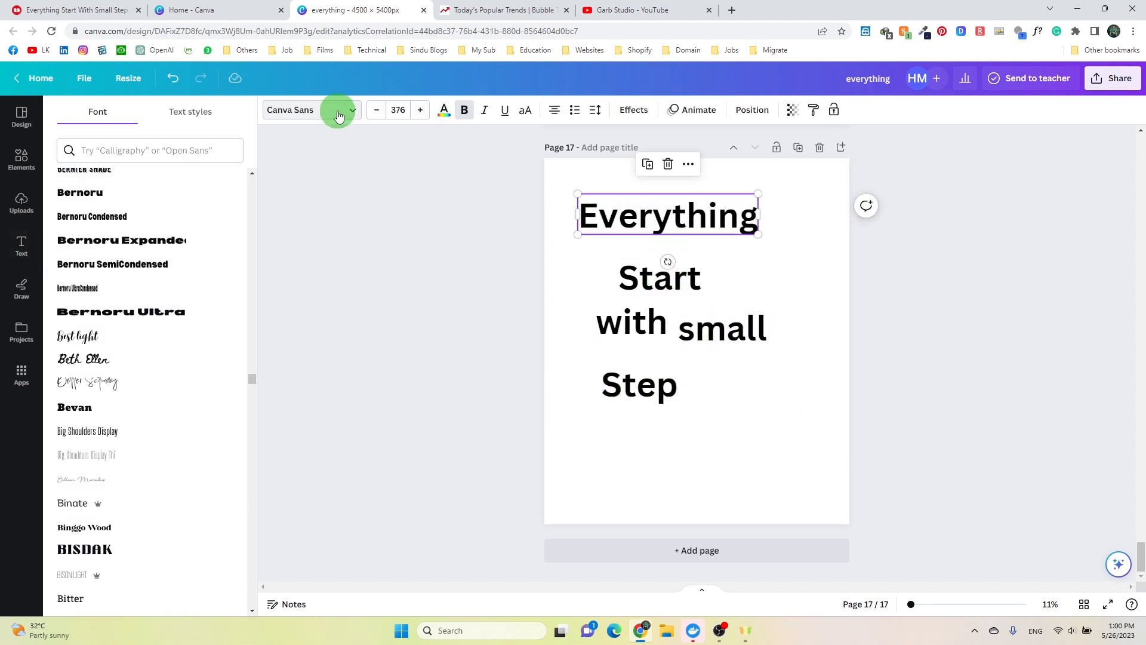
pyautogui.scroll(-10, 132, 336)
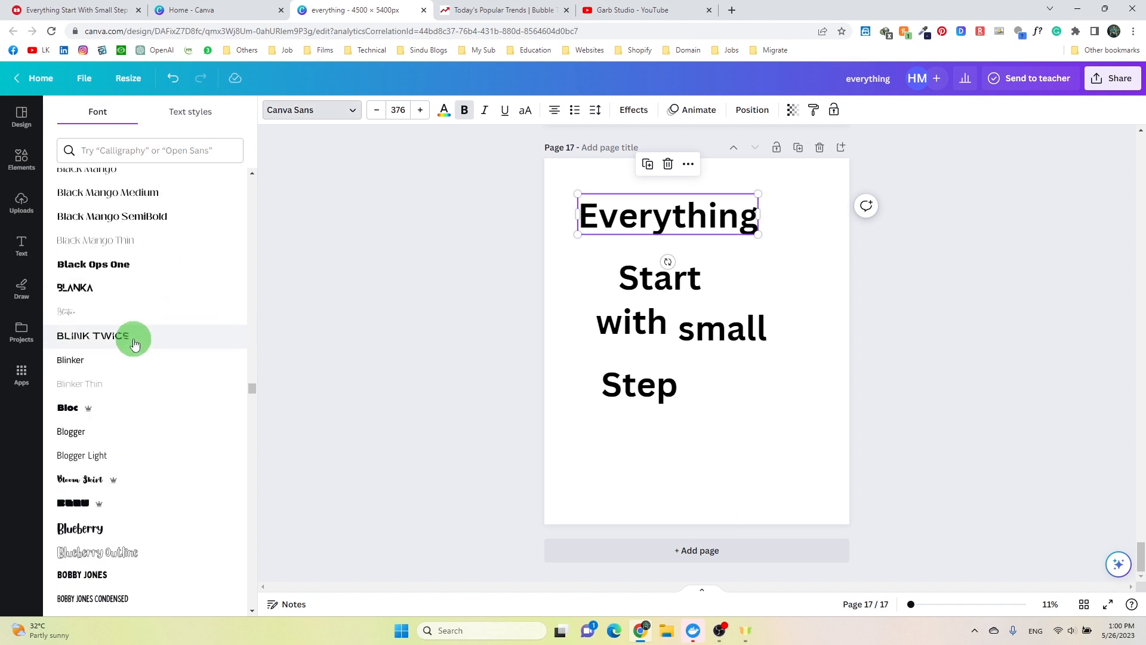
pyautogui.scroll(-3, 128, 336)
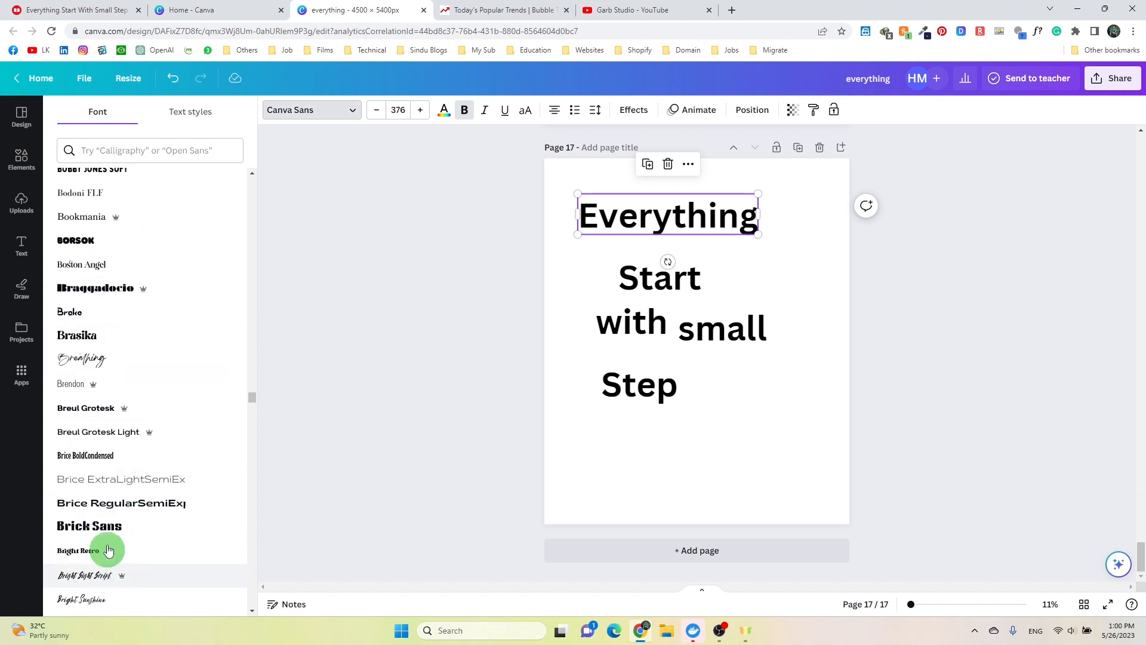
pyautogui.scroll(3, 92, 361)
pyautogui.scroll(2, 98, 354)
pyautogui.click(95, 302)
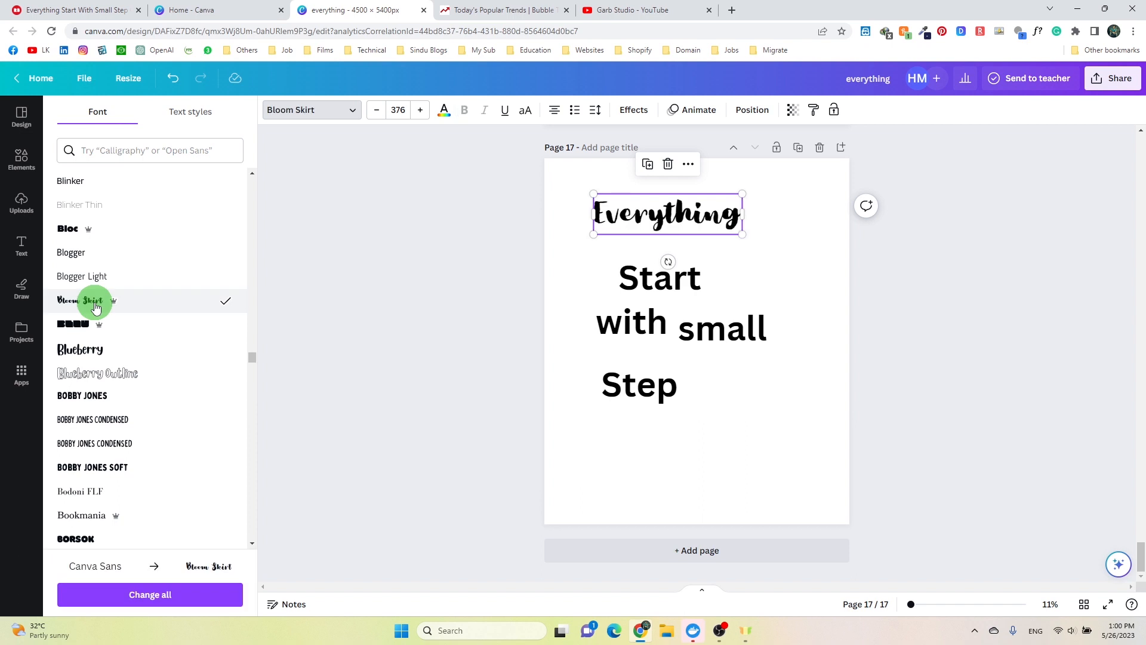
# - Set the "Everything" heading's font to Best light and replace Canva Sans with it across the whole design
pyautogui.scroll(7, 95, 307)
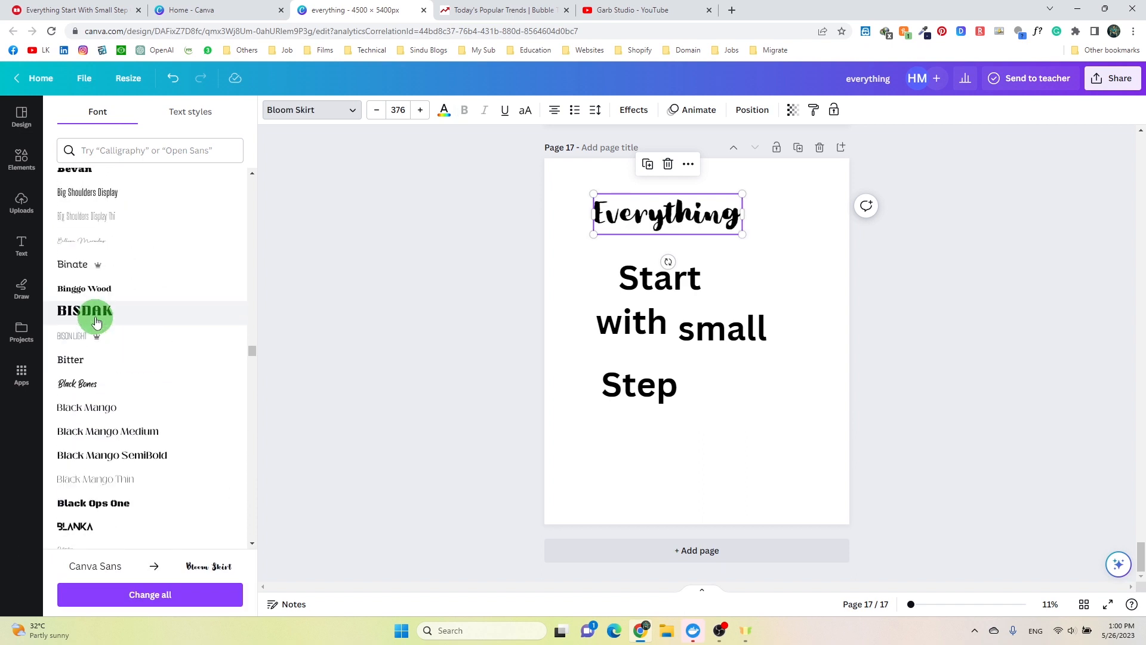
pyautogui.scroll(2, 96, 316)
pyautogui.click(78, 280)
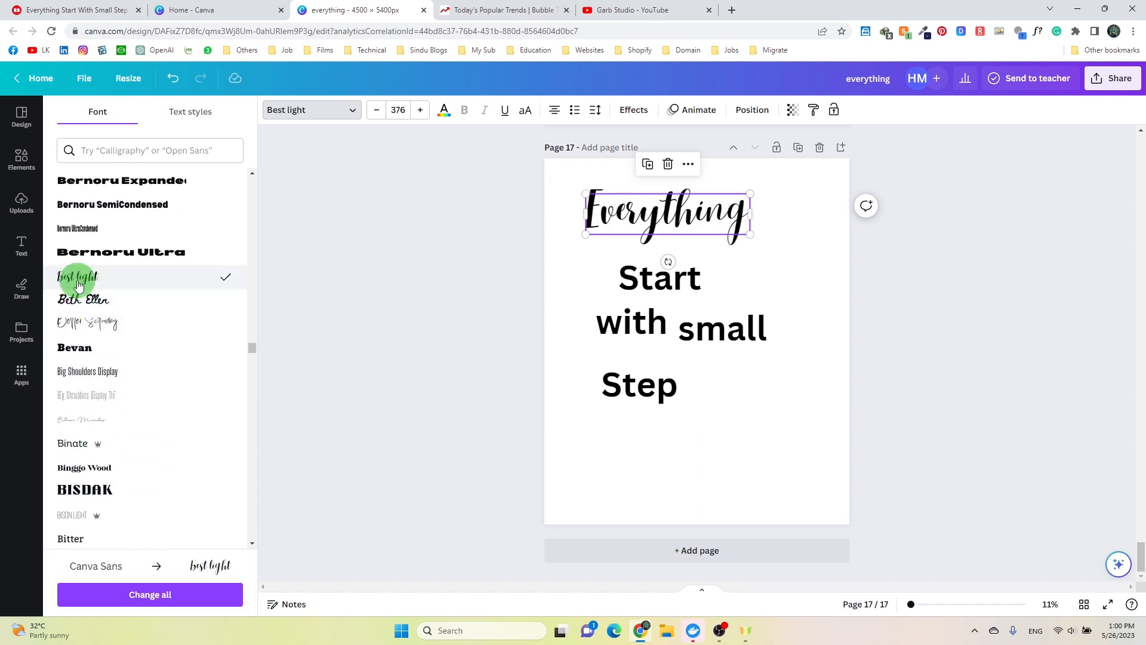
pyautogui.click(153, 593)
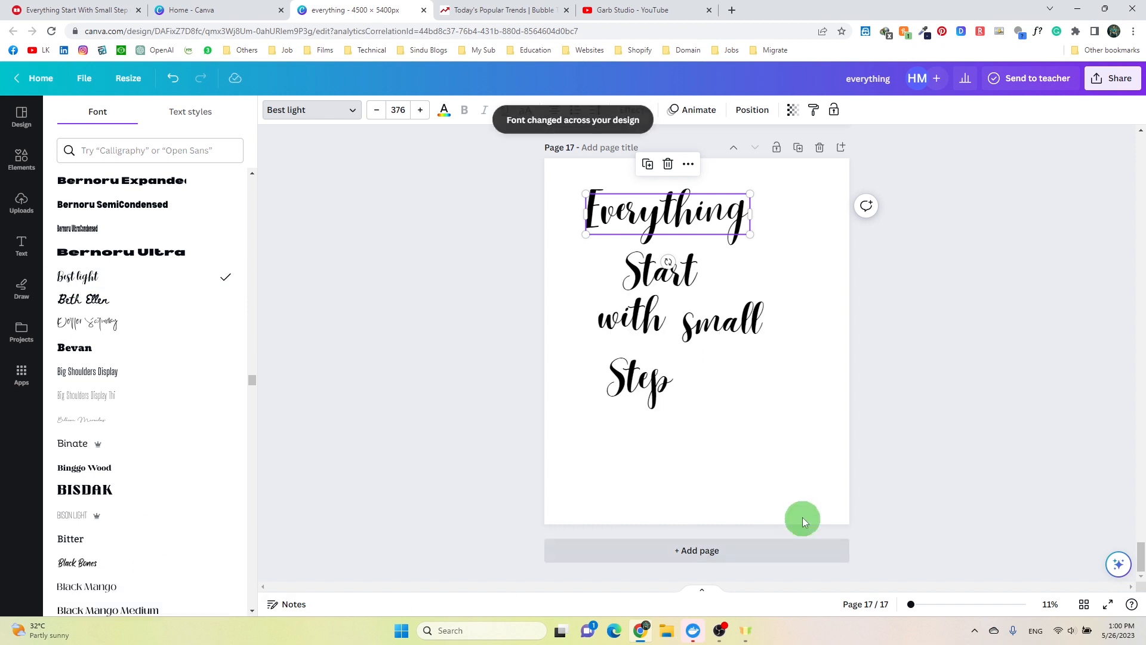
# - Enlarge "Everything" to a font size of about 574 and center it horizontally near the page's top edge
pyautogui.moveTo(750, 234); pyautogui.dragTo(828, 283)
pyautogui.moveTo(766, 229); pyautogui.dragTo(756, 213)
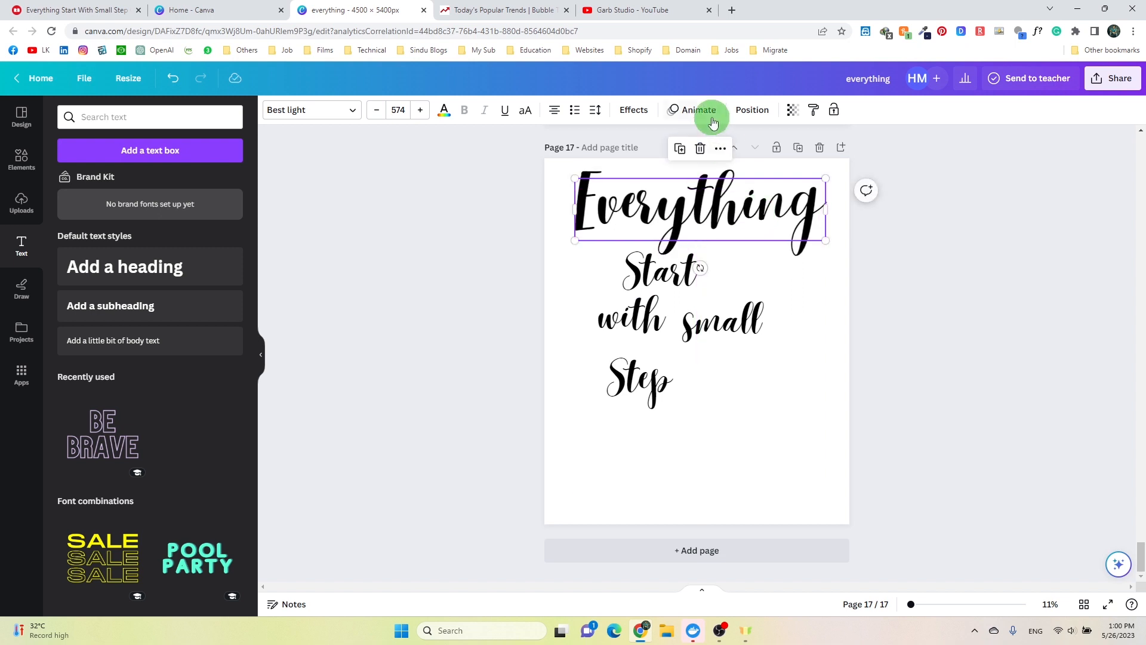
pyautogui.click(752, 110)
pyautogui.click(159, 249)
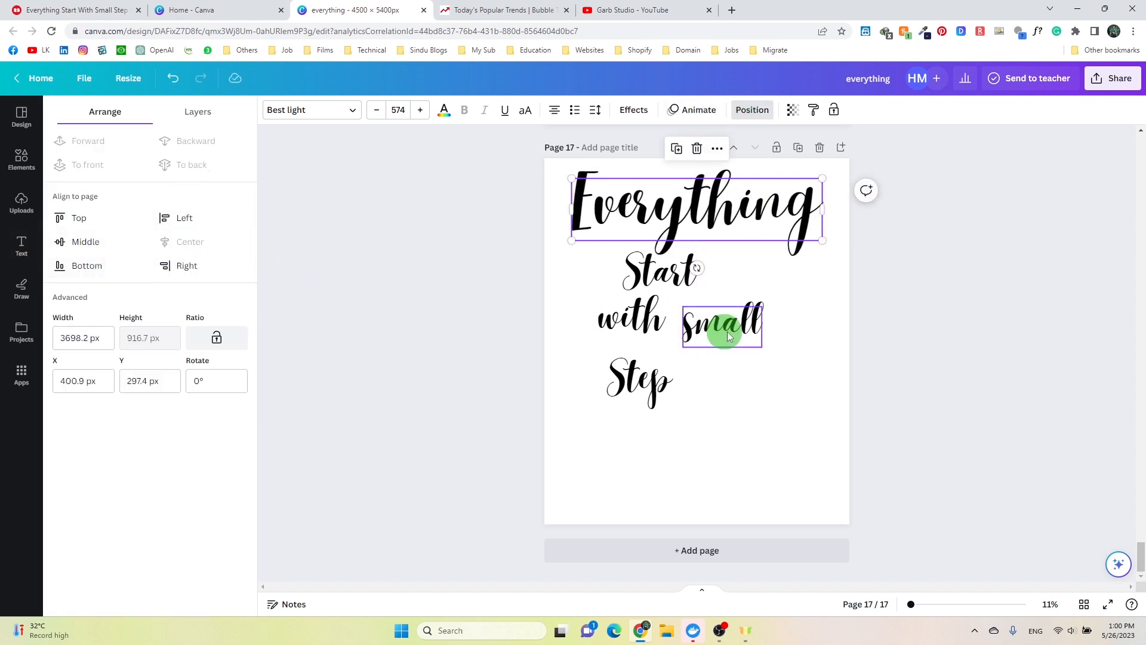
# - Move "with", "small" and "Step" together down into the lower part of the page
pyautogui.click(821, 349)
pyautogui.moveTo(779, 455); pyautogui.dragTo(577, 298)
pyautogui.moveTo(636, 318); pyautogui.dragTo(635, 400)
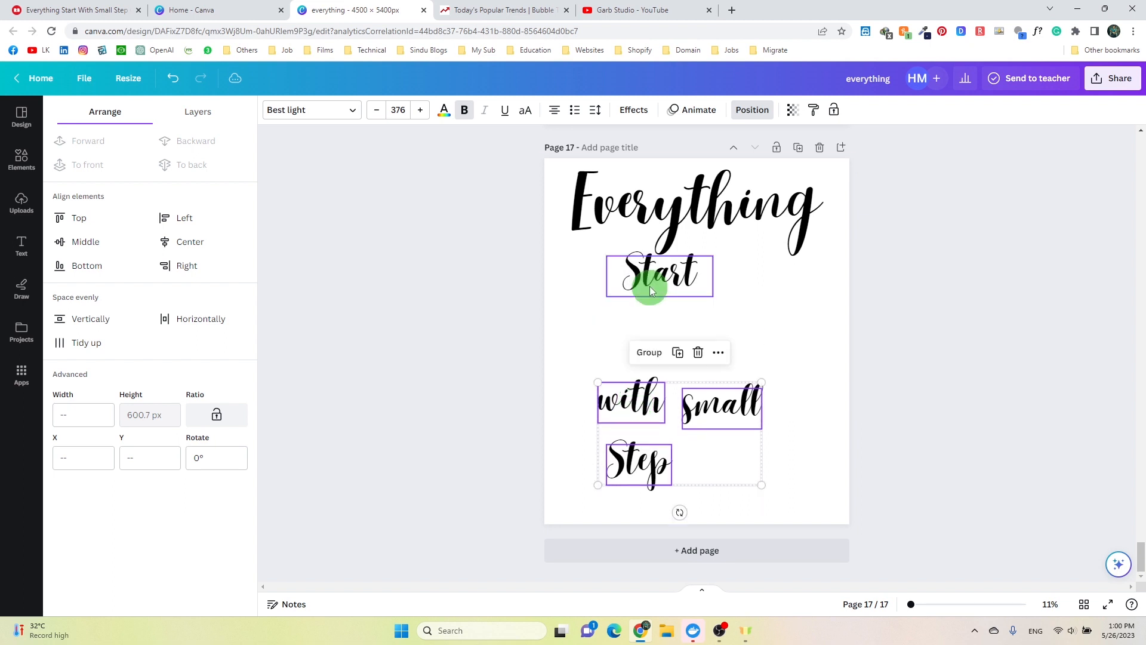
# - Enlarge "Start" to a font size of about 579 under "Everything" and narrow its text box from the left
pyautogui.click(652, 287)
pyautogui.moveTo(714, 297); pyautogui.dragTo(767, 345)
pyautogui.moveTo(692, 272); pyautogui.dragTo(670, 274)
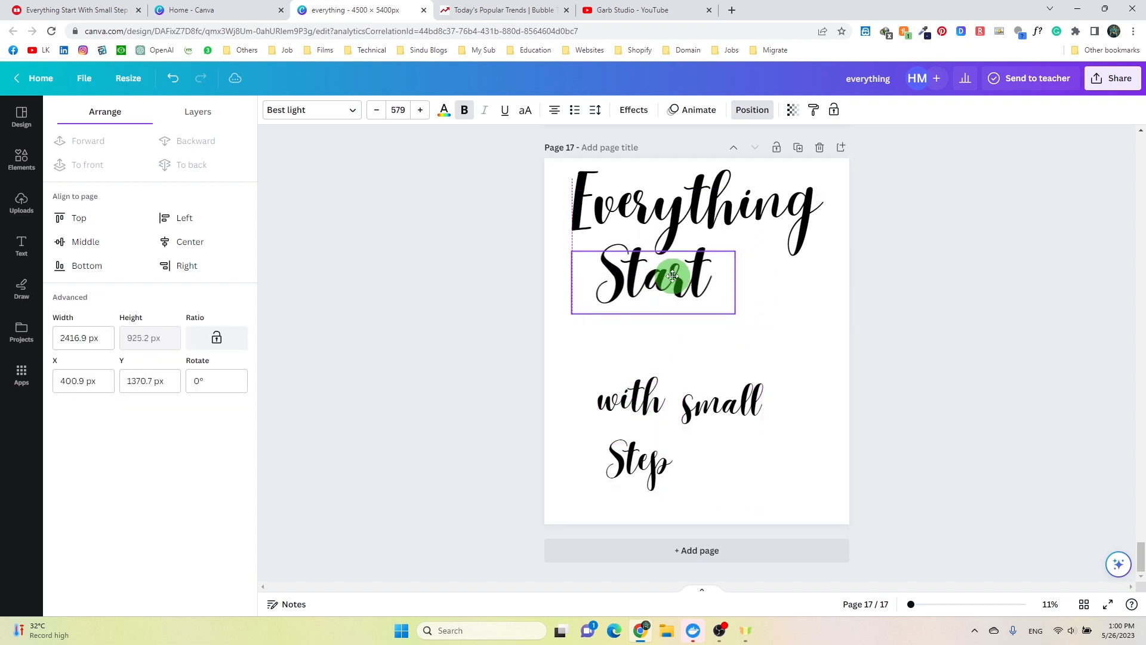
pyautogui.moveTo(571, 283); pyautogui.dragTo(608, 282)
# - Move "Start" left so it sits under the beginning of "Everything"
pyautogui.click(806, 335)
pyautogui.click(692, 293)
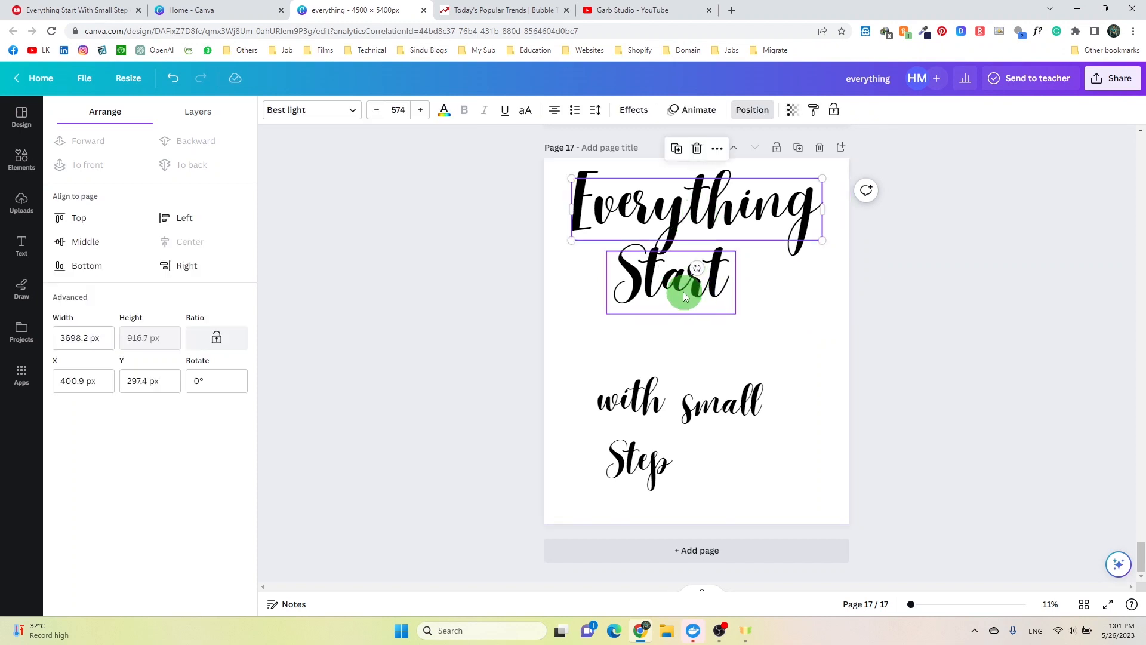
pyautogui.moveTo(683, 280); pyautogui.dragTo(653, 276)
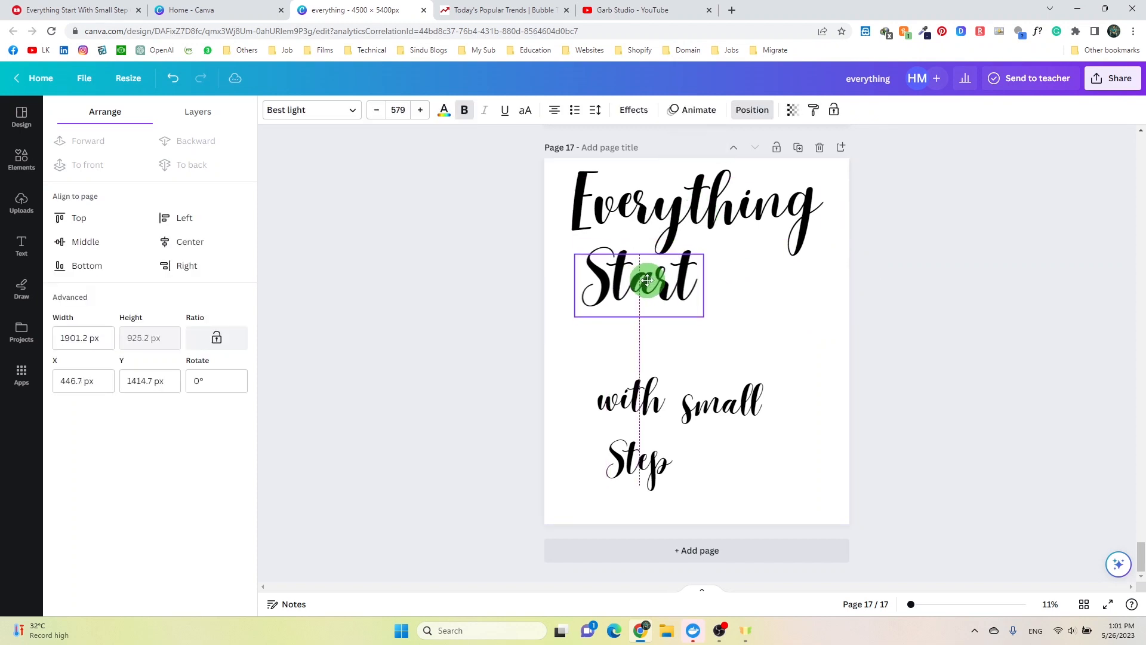
pyautogui.click(839, 410)
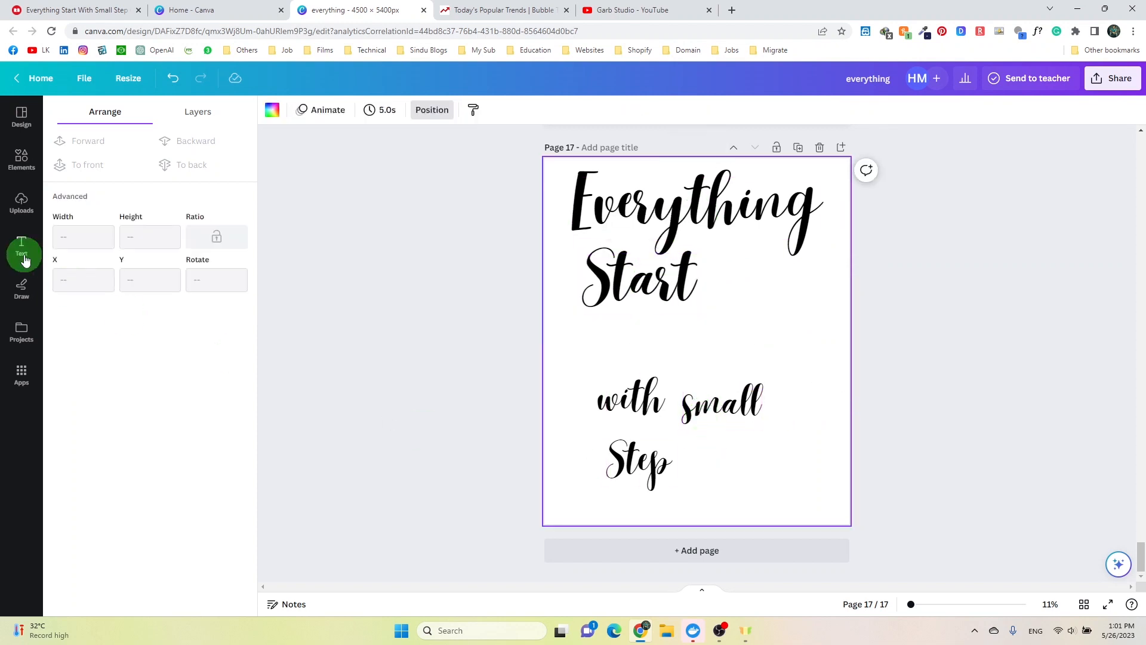
# - Search the elements library for "ribbon outline"
pyautogui.click(19, 172)
pyautogui.click(131, 115)
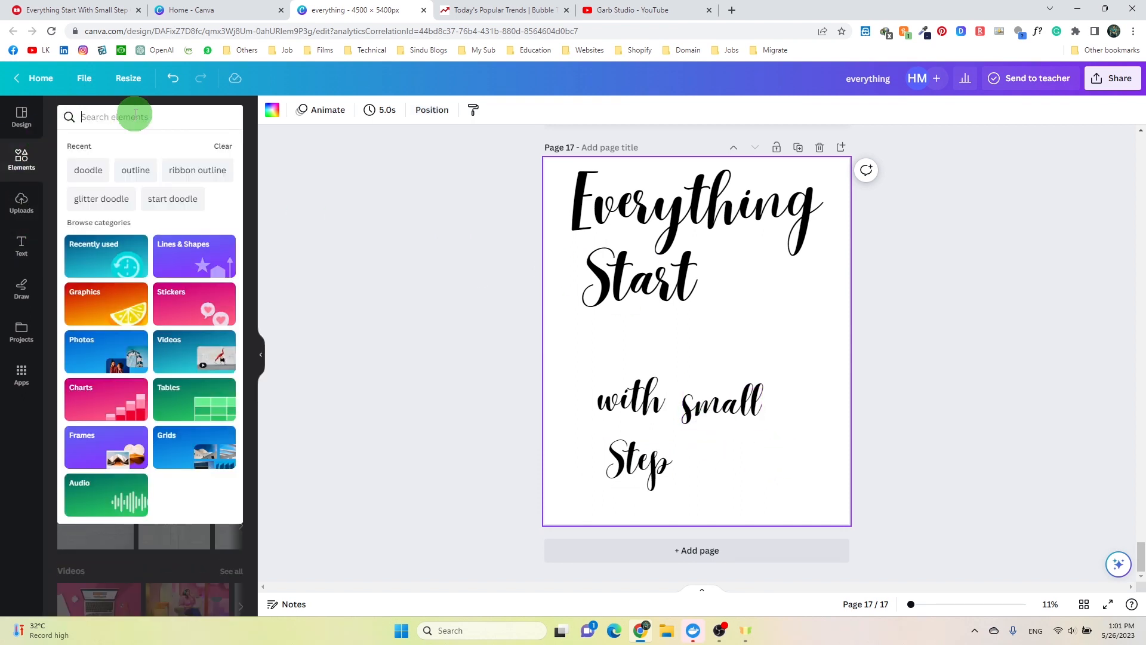
pyautogui.write('ribb')
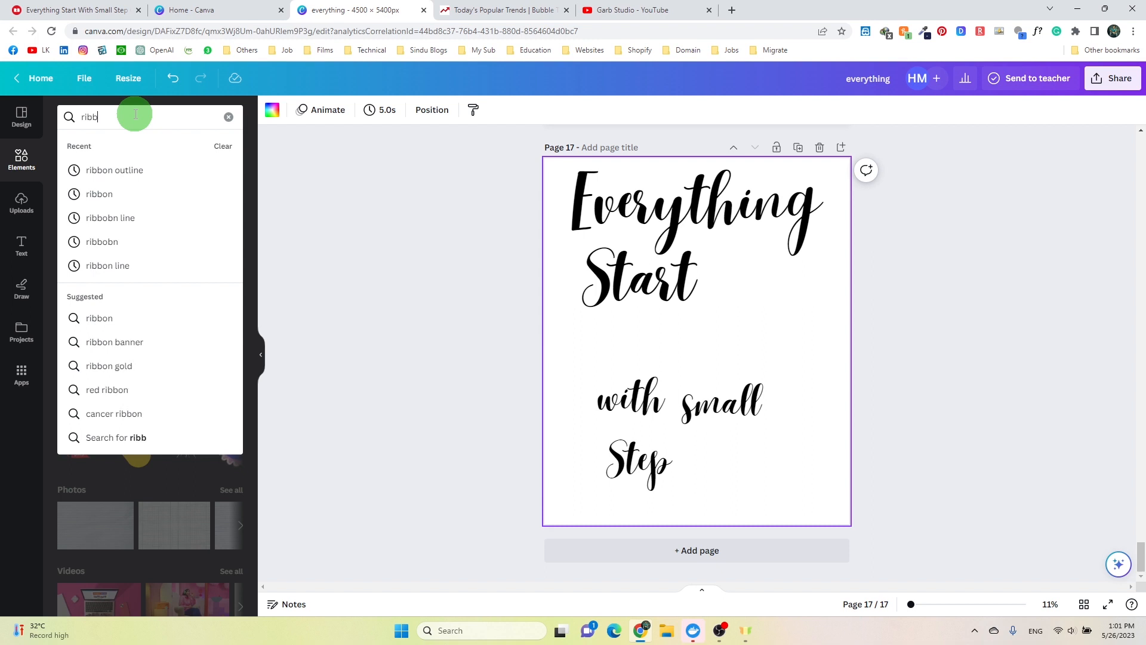
pyautogui.write('on outk')
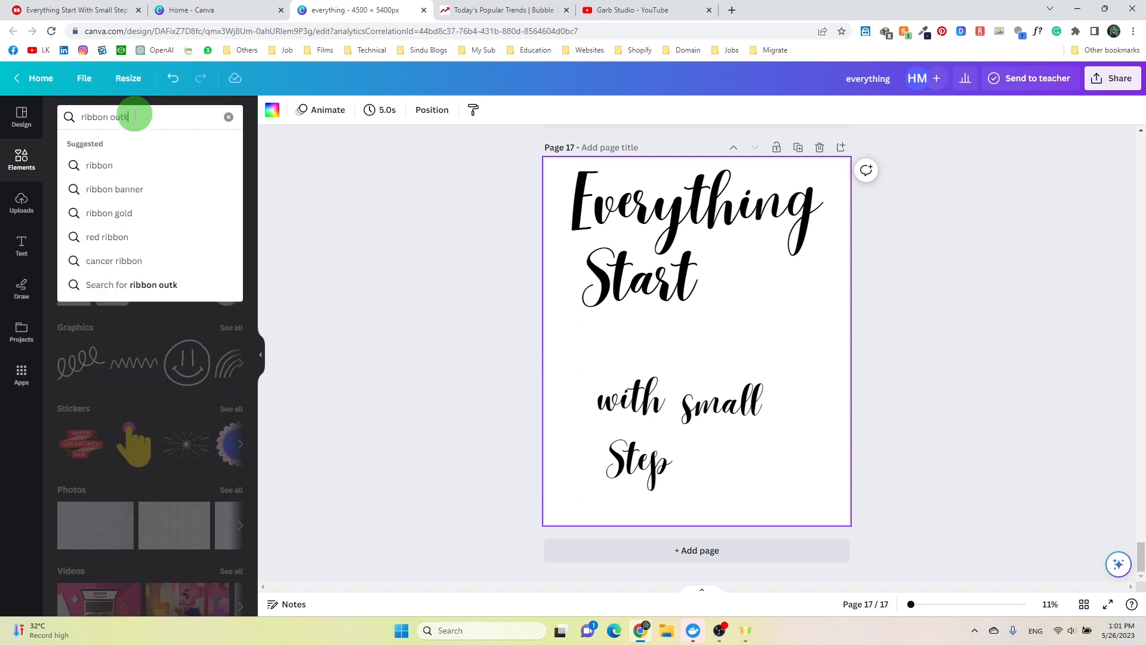
pyautogui.press('BackSpace')
pyautogui.press('Return')
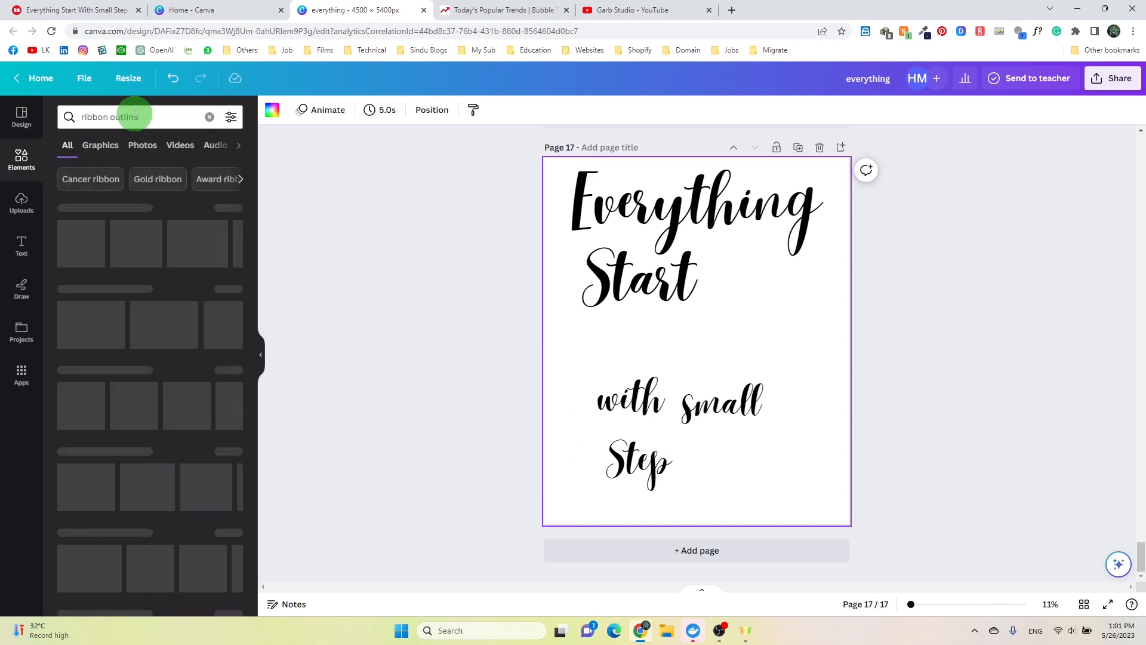
# - Add the wavy scroll-ended ribbon outline graphic and size it to fit between "Start" and "with"
pyautogui.scroll(-6, 139, 327)
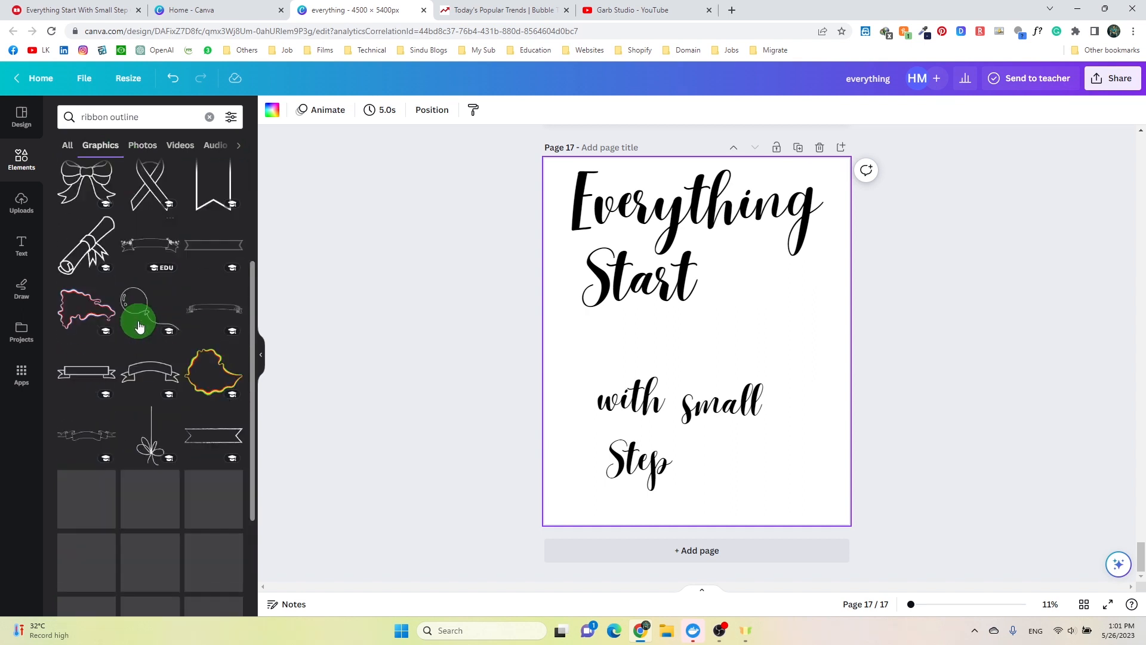
pyautogui.scroll(-10, 135, 317)
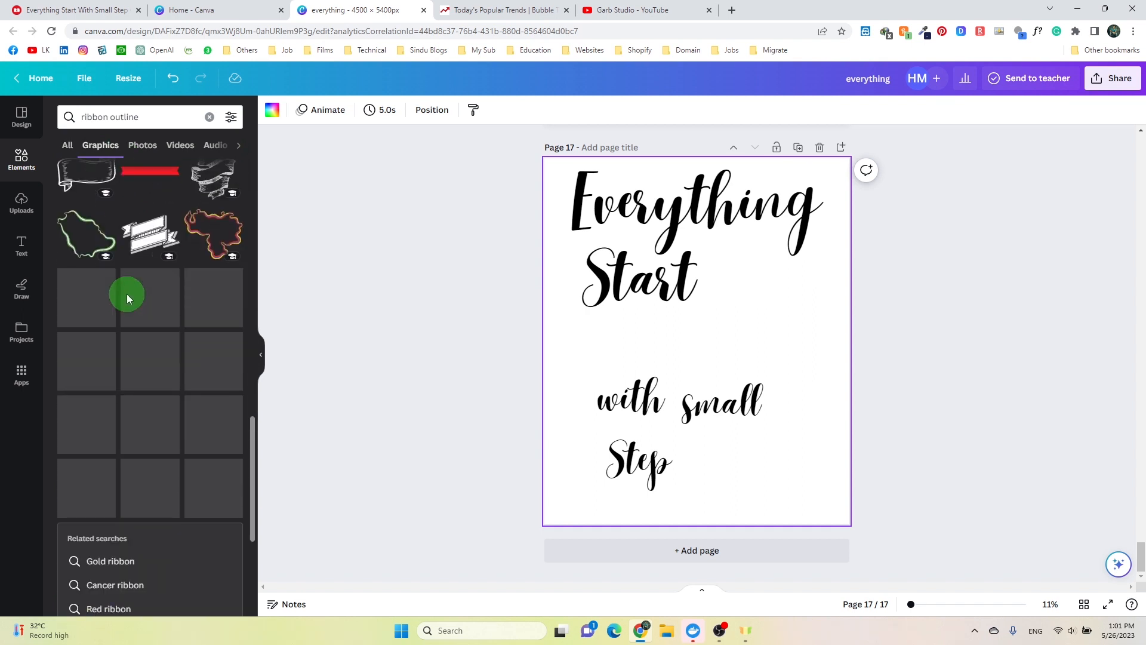
pyautogui.scroll(-2, 127, 297)
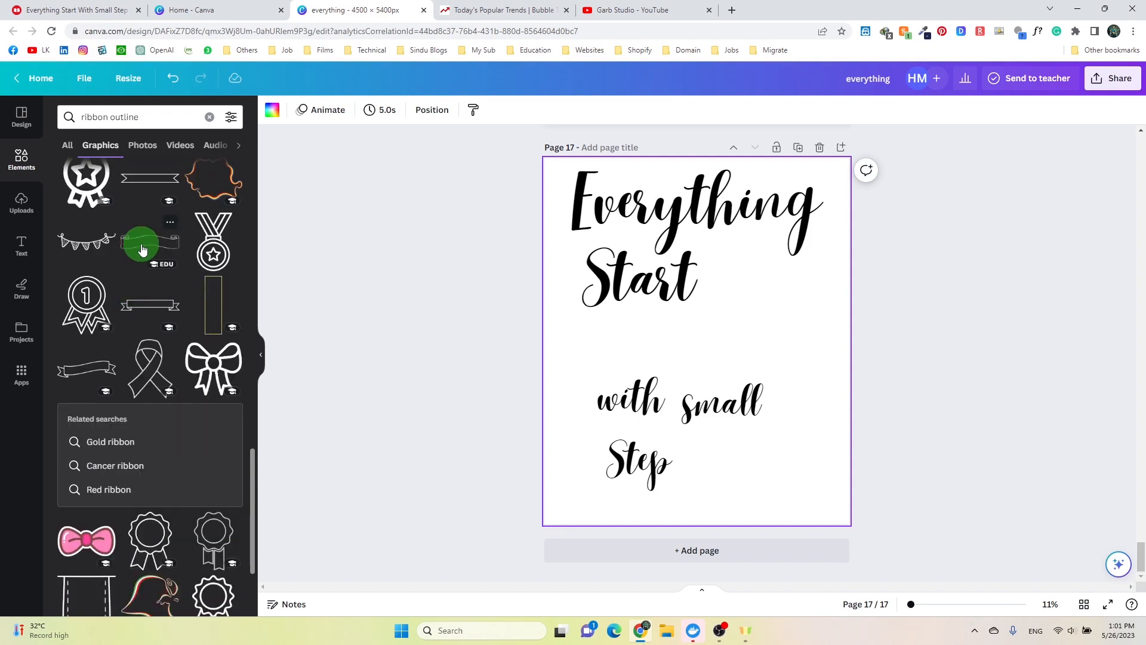
pyautogui.moveTo(750, 343); pyautogui.dragTo(744, 343)
pyautogui.moveTo(807, 323); pyautogui.dragTo(768, 323)
# - Nudge "Start" slightly left above the ribbon
pyautogui.click(678, 299)
pyautogui.moveTo(647, 277); pyautogui.dragTo(641, 279)
pyautogui.click(758, 295)
# - Nudge the ribbon outline slightly up and left under "Start"
pyautogui.click(669, 359)
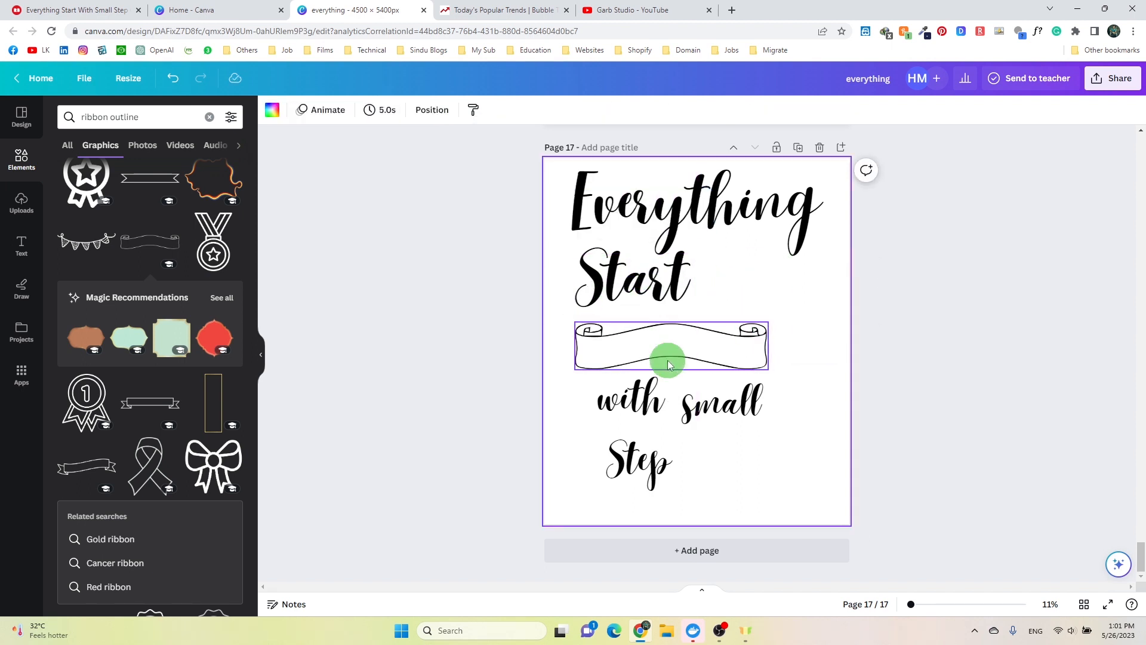
pyautogui.click(655, 402)
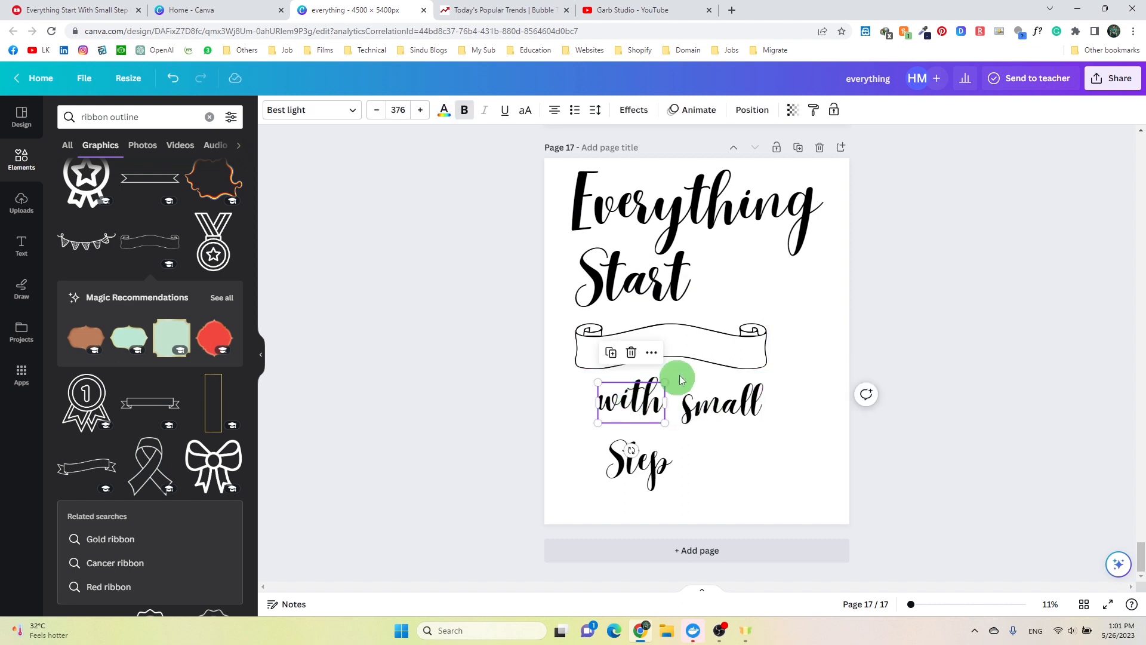
pyautogui.click(706, 351)
# - Trim the left side of the "Start" text box and shift the word left to line up with the ribbon
pyautogui.click(621, 277)
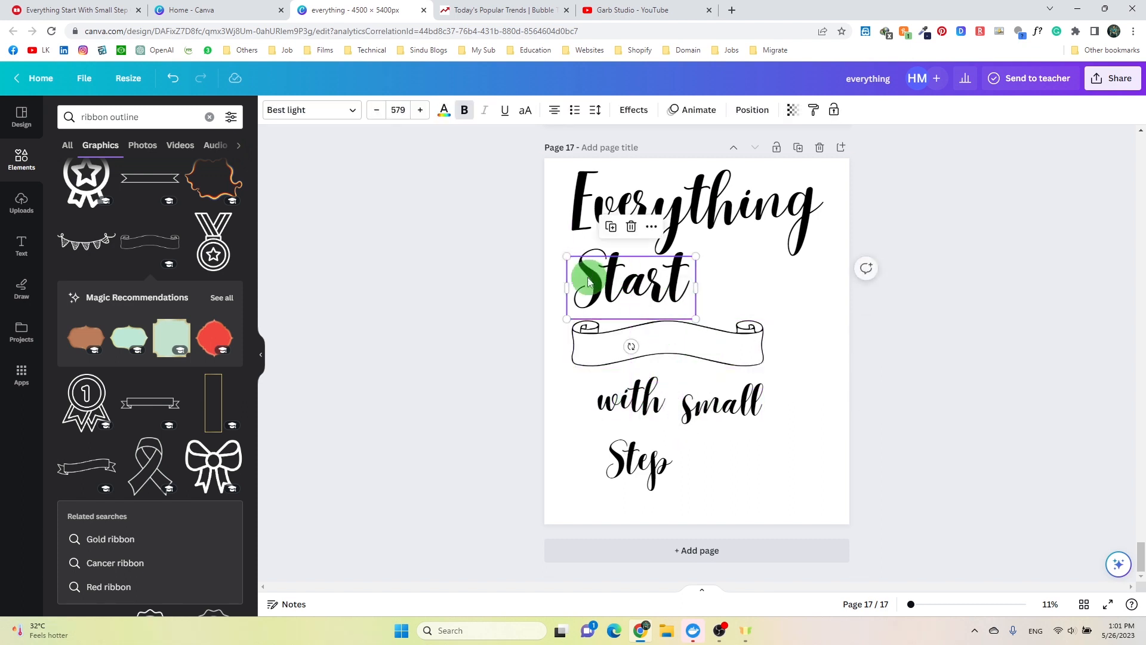
pyautogui.moveTo(566, 288); pyautogui.dragTo(574, 287)
pyautogui.click(743, 285)
pyautogui.moveTo(638, 269); pyautogui.dragTo(630, 269)
# - Place "with" inside the ribbon's left part, reduced to a font size of about 324 and tilted to follow its curve
pyautogui.moveTo(624, 386); pyautogui.dragTo(615, 332)
pyautogui.moveTo(622, 393); pyautogui.dragTo(625, 392)
pyautogui.click(649, 337)
pyautogui.moveTo(651, 326); pyautogui.dragTo(619, 344)
pyautogui.click(652, 384)
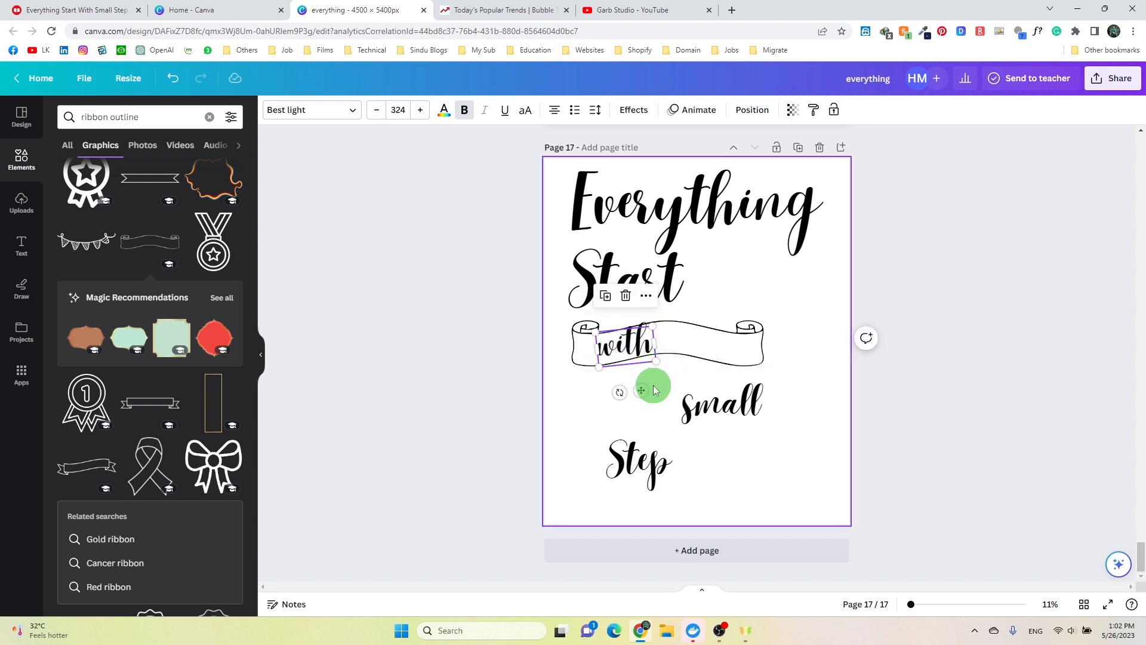
# - Place "small" inside the ribbon's right part and tilt it to follow the descending curve beside "with"
pyautogui.click(731, 418)
pyautogui.moveTo(717, 409); pyautogui.dragTo(685, 341)
pyautogui.moveTo(697, 384); pyautogui.dragTo(685, 387)
pyautogui.moveTo(669, 317); pyautogui.dragTo(671, 321)
pyautogui.click(819, 405)
pyautogui.click(696, 340)
pyautogui.click(680, 389)
pyautogui.click(825, 442)
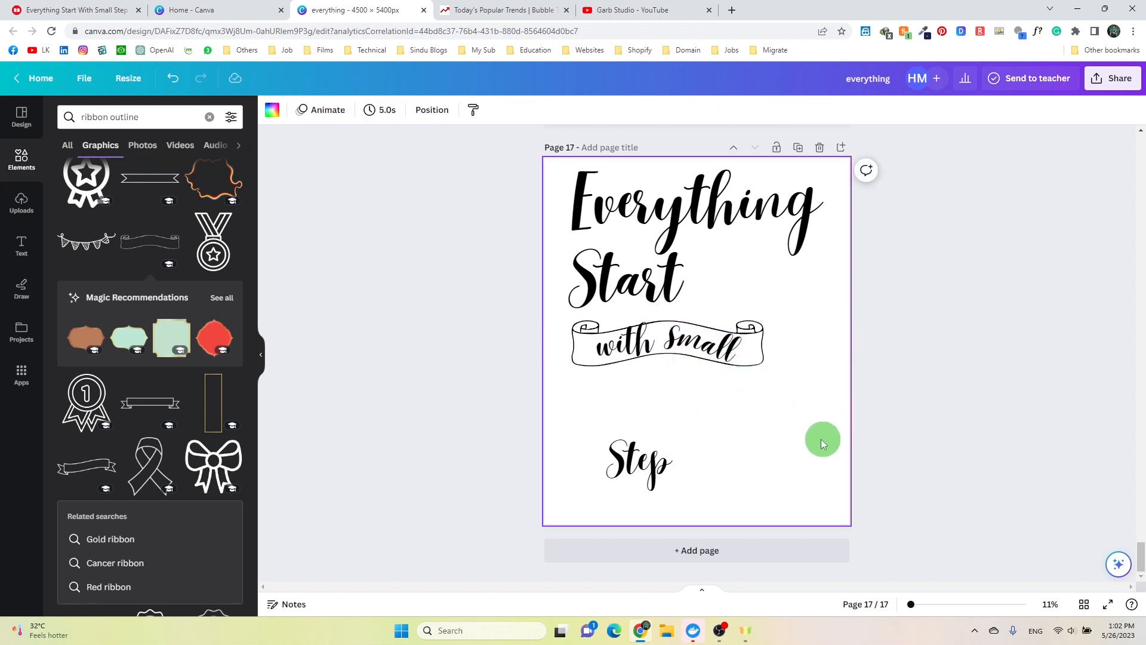
# - Enlarge the ribbon slightly and adjust "with" and "small" inside it, spacing the two words further apart
pyautogui.click(700, 354)
pyautogui.moveTo(686, 388); pyautogui.dragTo(683, 387)
pyautogui.click(727, 408)
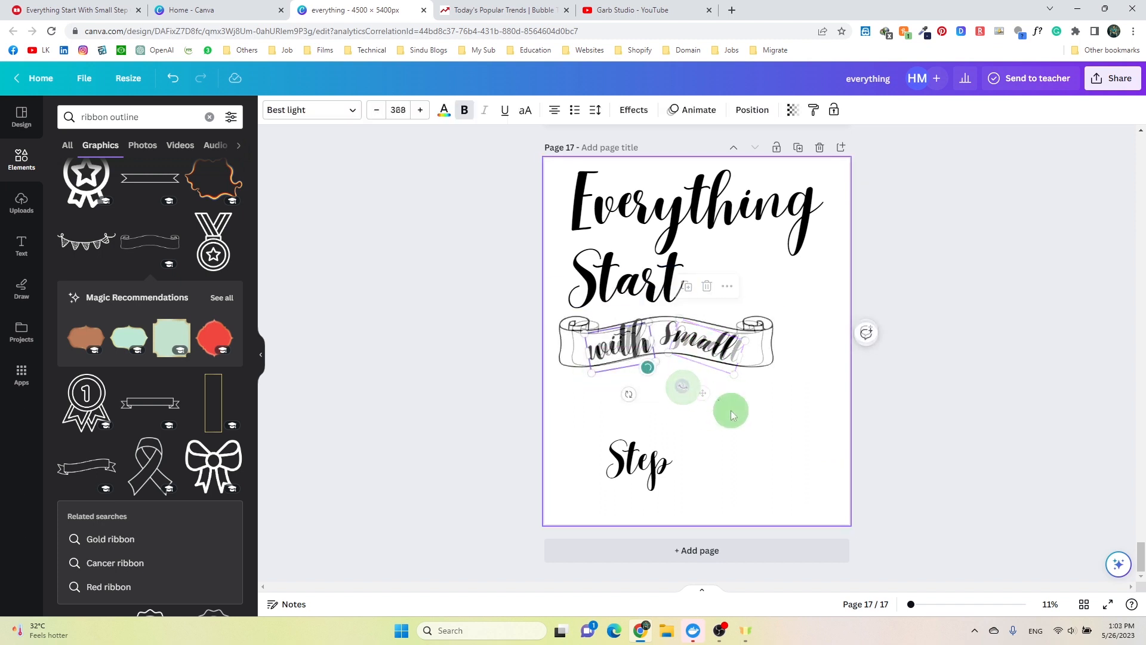
pyautogui.click(715, 355)
pyautogui.moveTo(737, 340); pyautogui.dragTo(746, 338)
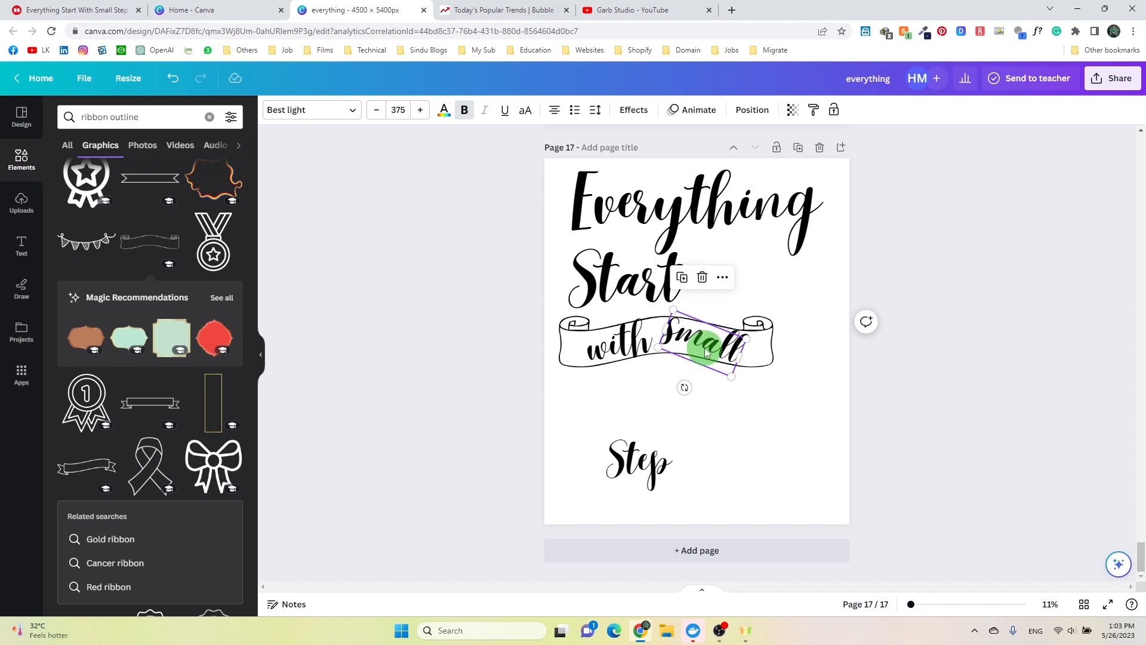
pyautogui.moveTo(714, 349); pyautogui.dragTo(714, 350)
pyautogui.click(791, 441)
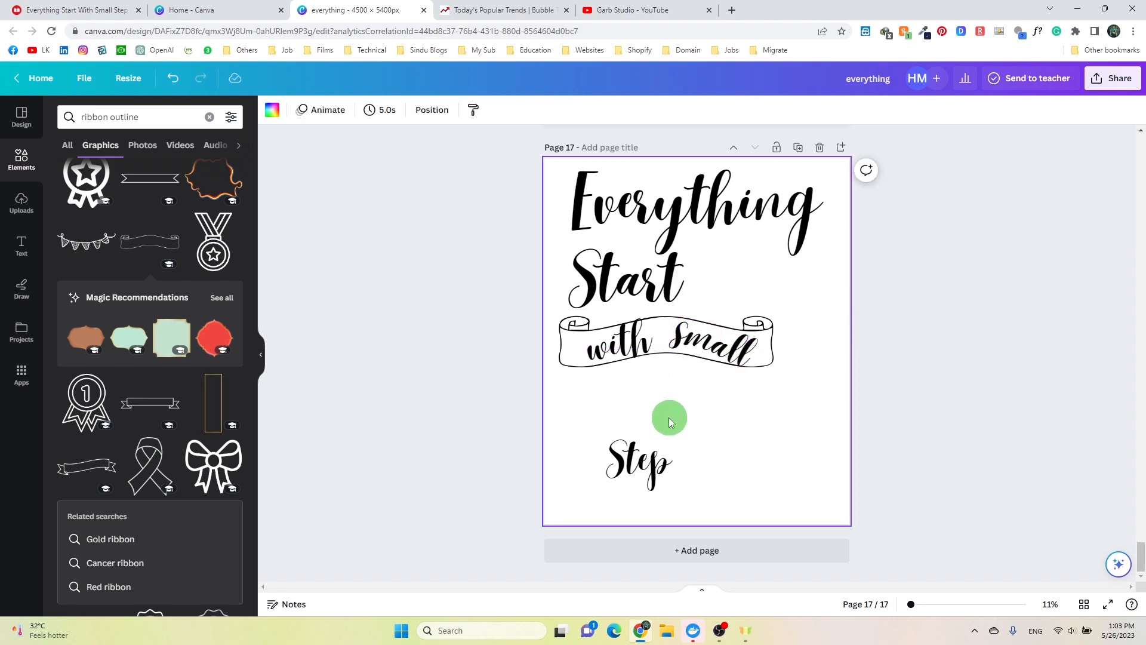
# - Enlarge "Step" to a font size of about 694 and place it directly below the ribbon, left-aligned with "Start"
pyautogui.click(640, 470)
pyautogui.moveTo(672, 445); pyautogui.dragTo(727, 405)
pyautogui.moveTo(672, 448); pyautogui.dragTo(643, 413)
pyautogui.click(773, 453)
# - Group the ribbon with "with" and "small", and rotate the group slightly clockwise
pyautogui.moveTo(809, 386); pyautogui.dragTo(699, 341)
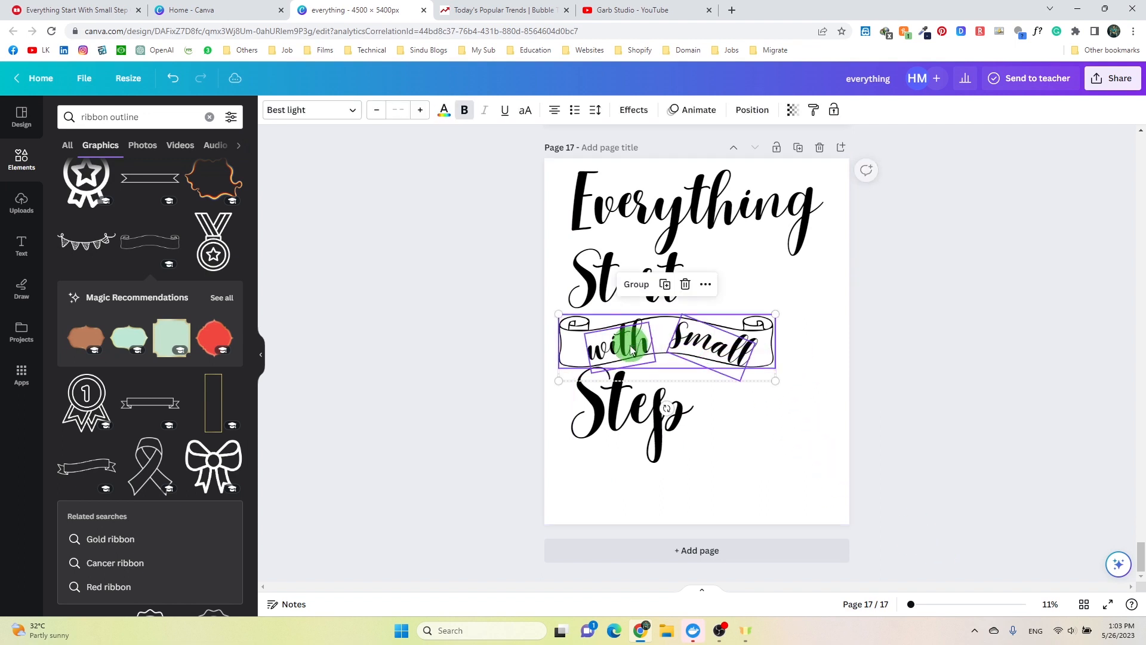
pyautogui.click(638, 285)
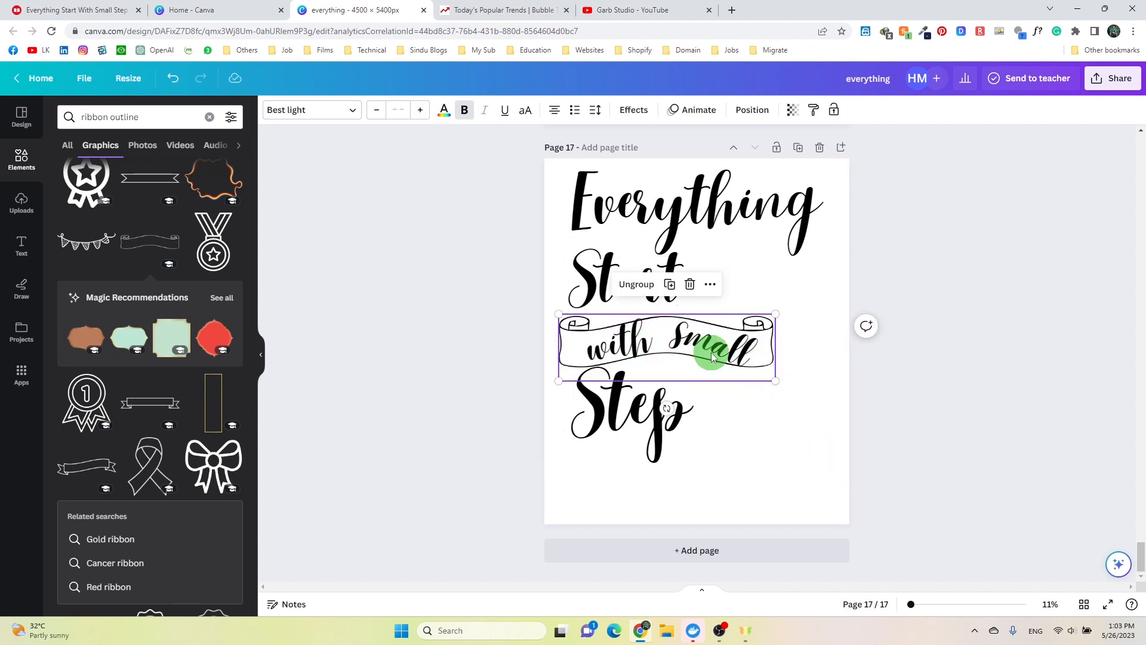
pyautogui.click(711, 353)
pyautogui.click(777, 429)
pyautogui.click(769, 374)
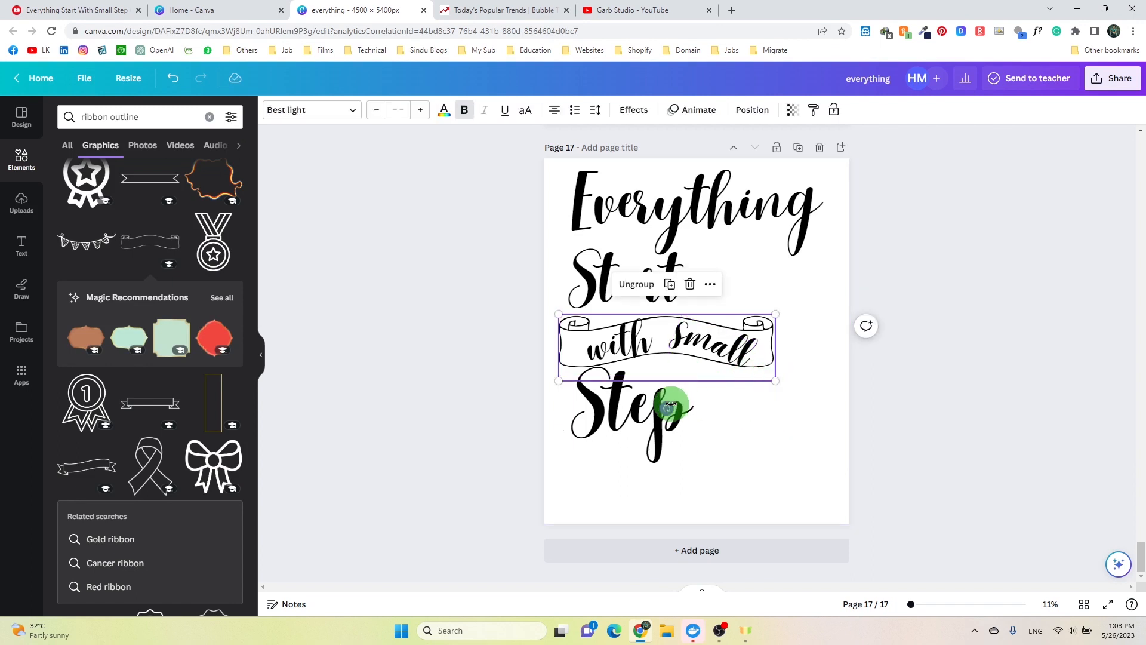
pyautogui.moveTo(667, 408); pyautogui.dragTo(661, 405)
# - Tilt "Step" slightly beneath the ribbon
pyautogui.click(687, 443)
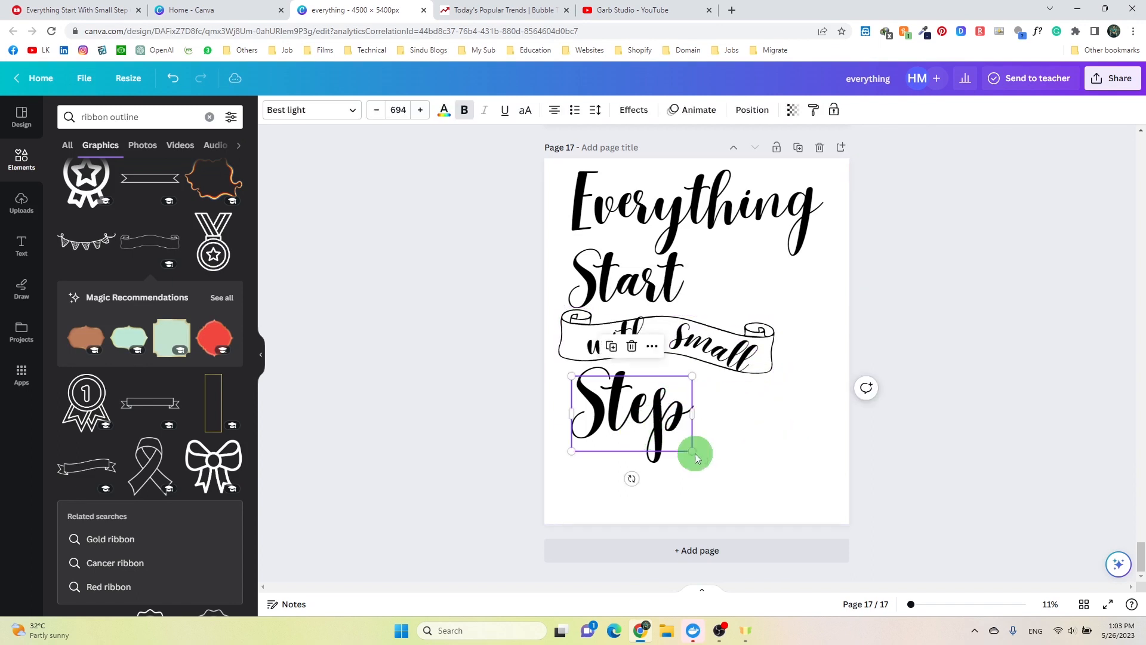
pyautogui.moveTo(633, 480); pyautogui.dragTo(635, 482)
pyautogui.click(803, 484)
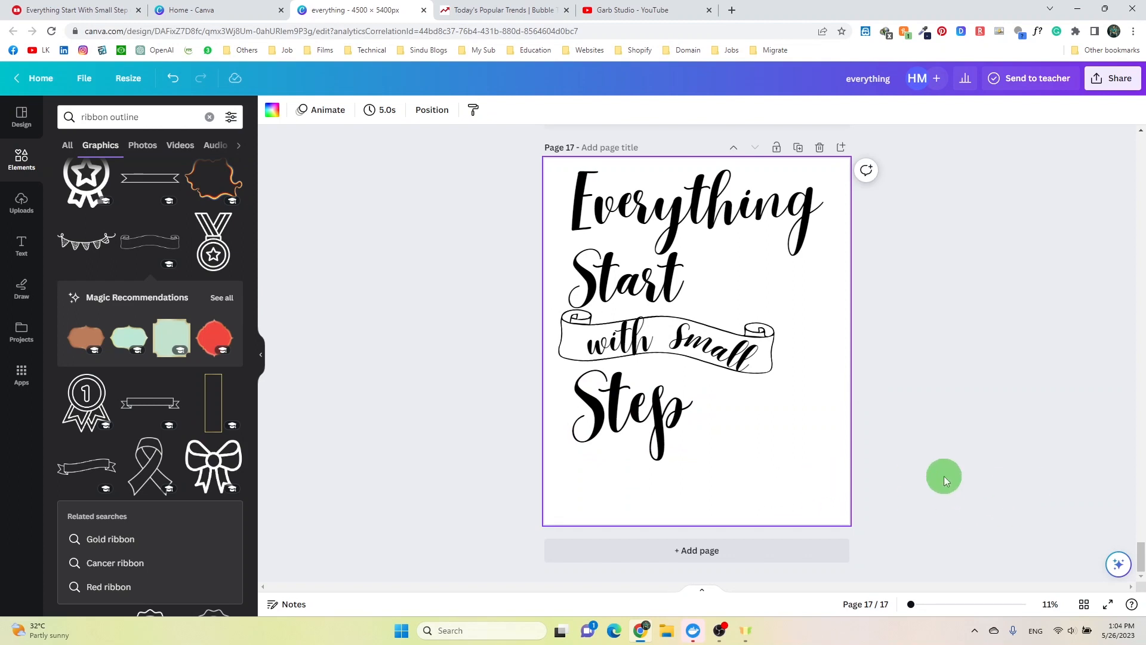
# - Search the graphics for "doodle" and add the yellow burst lines to the page
pyautogui.moveTo(154, 118); pyautogui.dragTo(44, 123)
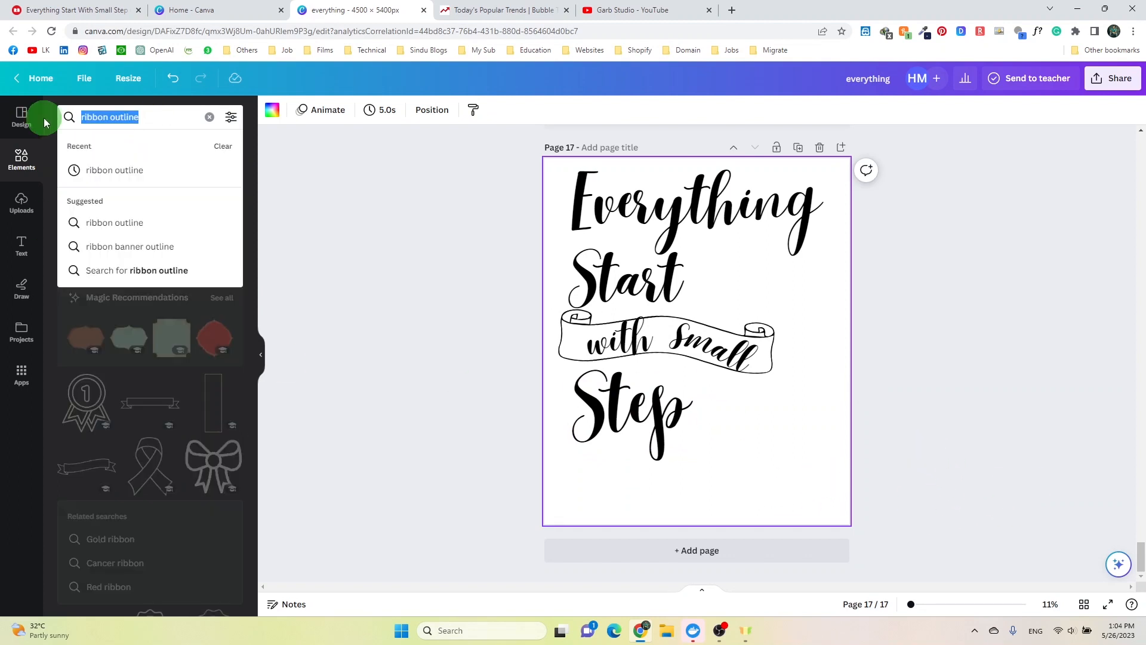
pyautogui.press('BackSpace')
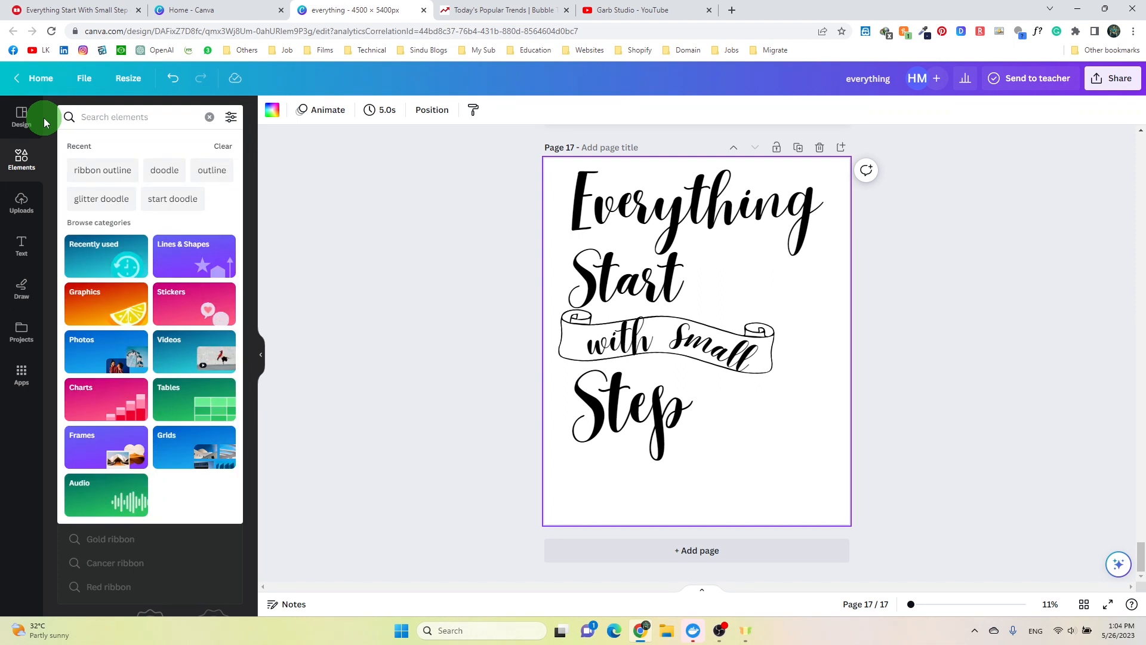
pyautogui.write('doodle')
pyautogui.press('Return')
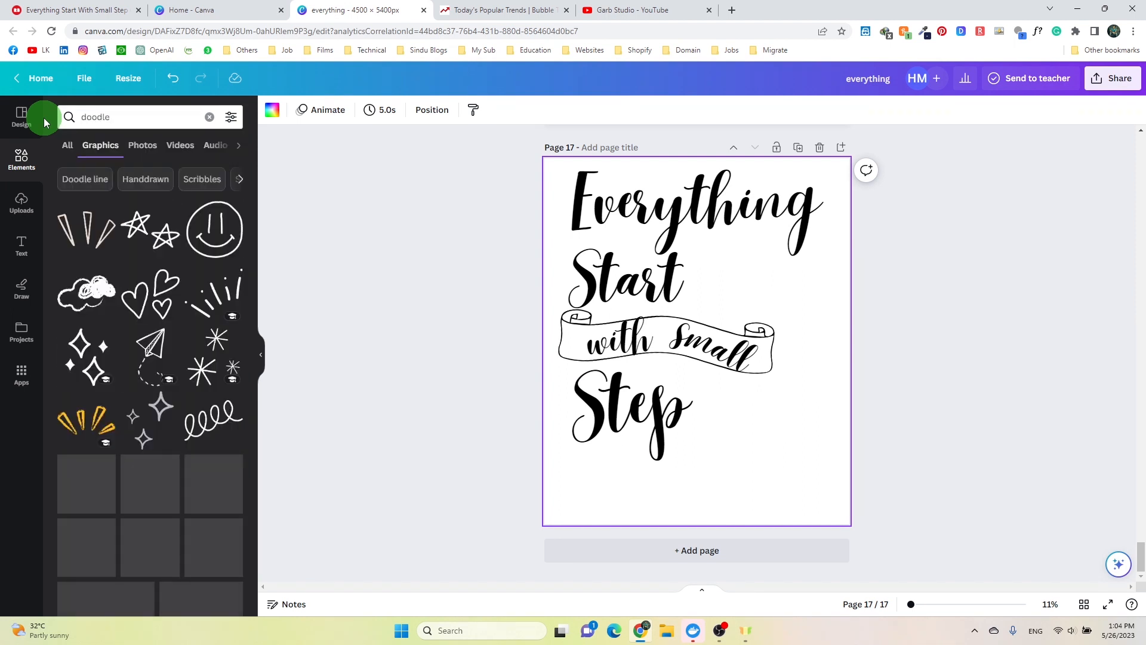
pyautogui.scroll(-3, 146, 307)
pyautogui.scroll(-4, 147, 306)
pyautogui.scroll(4, 137, 305)
# - Resize and rotate the yellow burst lines clockwise so they radiate from the ribbon's upper right end
pyautogui.moveTo(706, 343); pyautogui.dragTo(787, 302)
pyautogui.moveTo(781, 360)
pyautogui.mouseDown()
pyautogui.moveTo(740, 358)
pyautogui.moveTo(724, 370)
pyautogui.mouseUp()
pyautogui.click(762, 272)
pyautogui.moveTo(745, 239); pyautogui.dragTo(757, 269)
pyautogui.moveTo(801, 313); pyautogui.dragTo(799, 311)
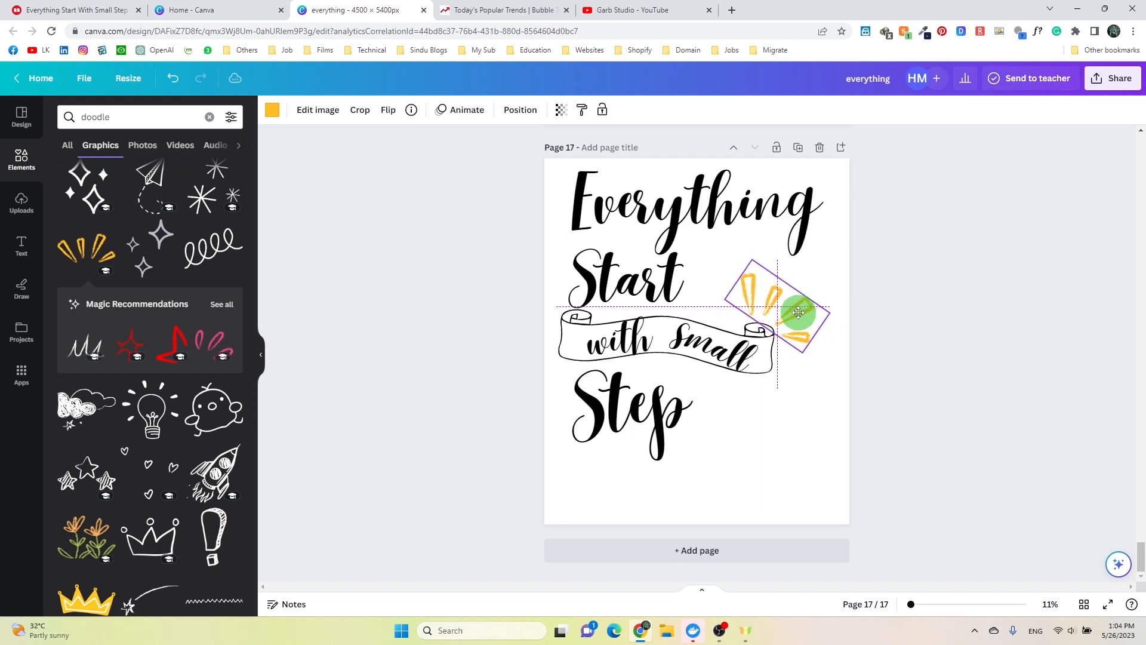
pyautogui.click(957, 487)
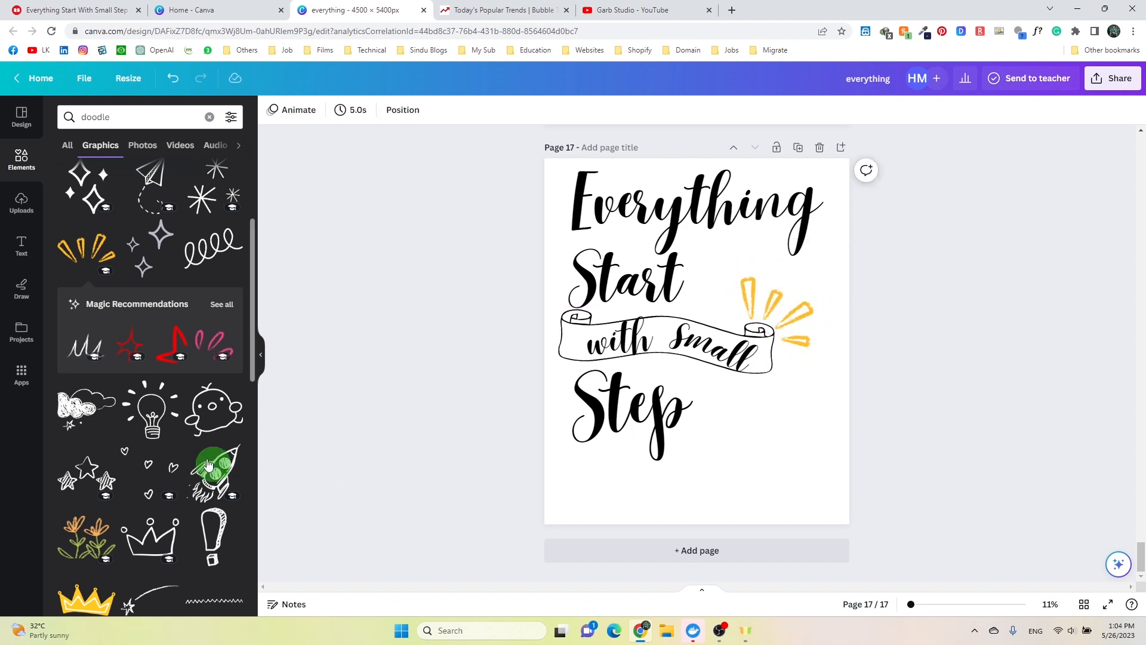
# - Browse further doodle graphics, and search the graphics for "rocket doodle"
pyautogui.scroll(-2, 150, 435)
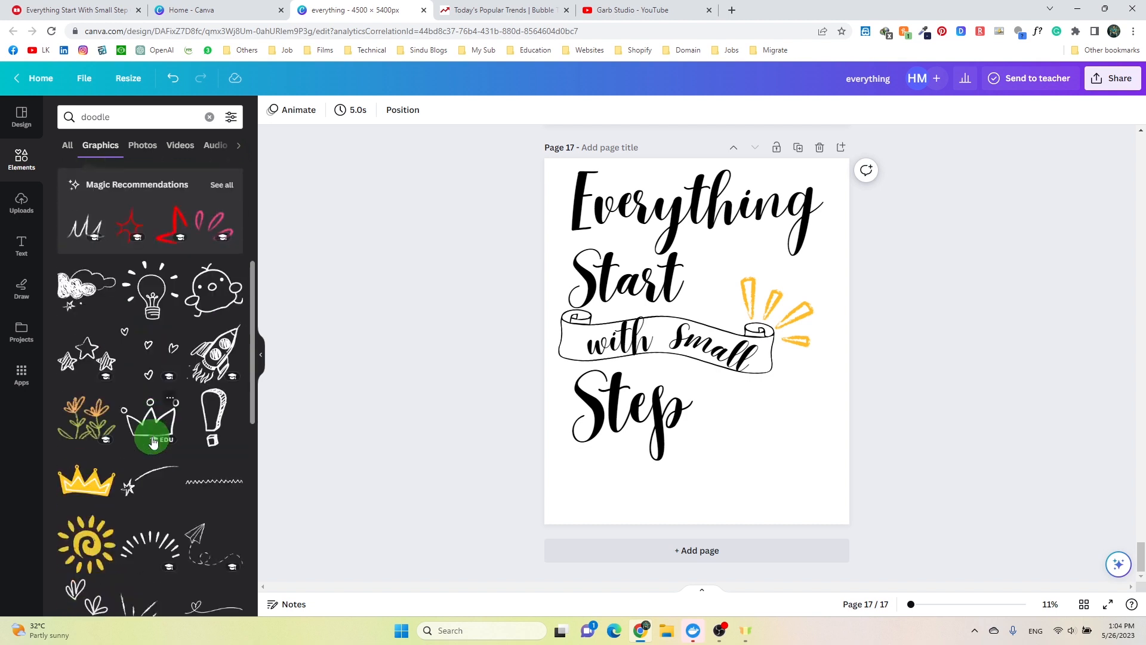
pyautogui.scroll(-3, 151, 429)
pyautogui.scroll(4, 153, 427)
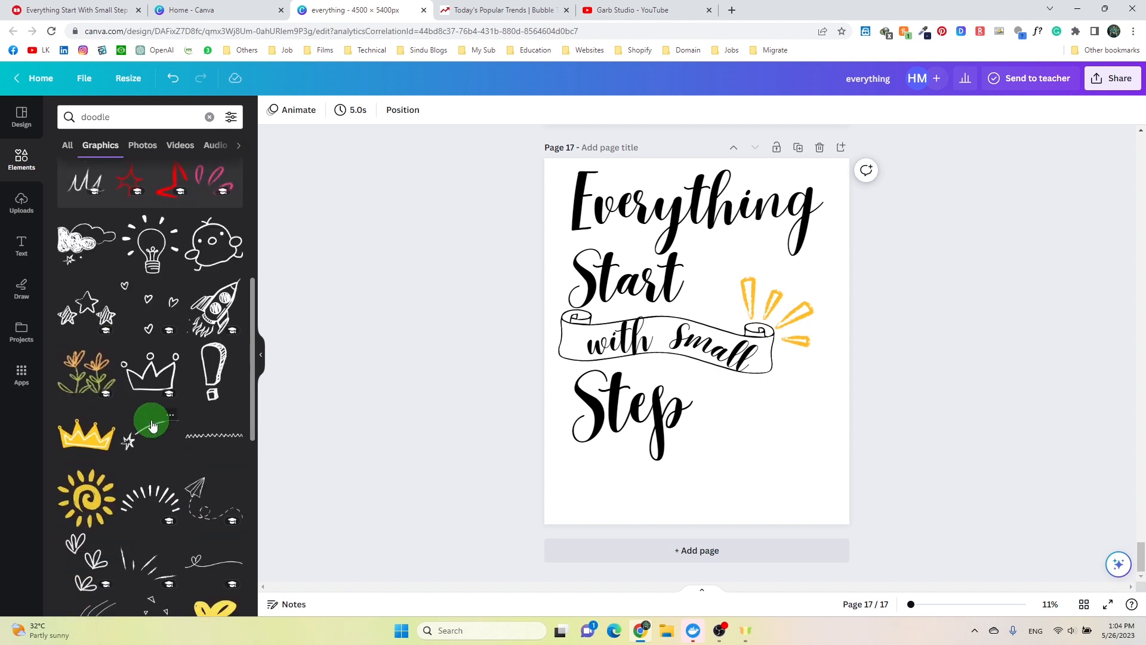
pyautogui.scroll(-10, 155, 423)
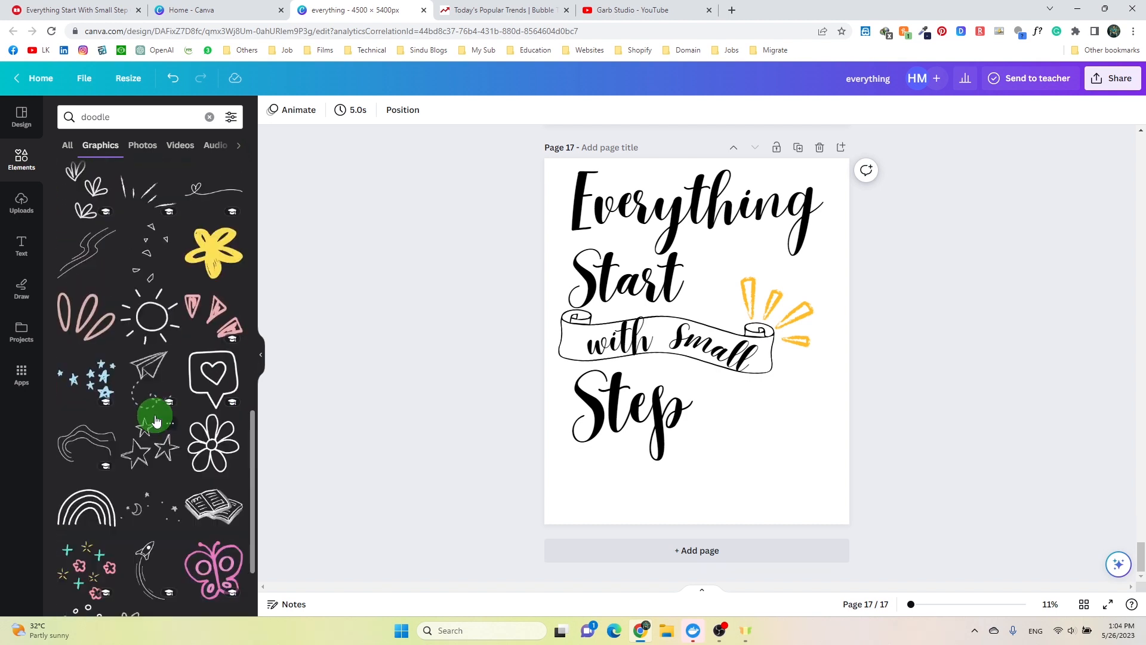
pyautogui.scroll(-8, 155, 420)
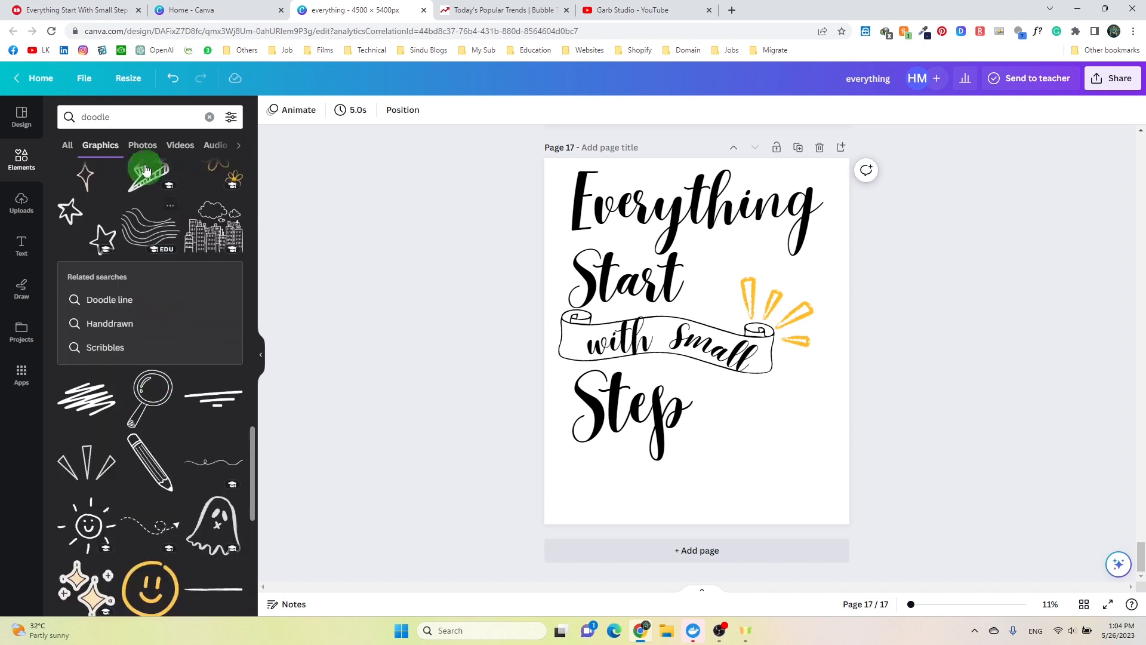
pyautogui.click(136, 128)
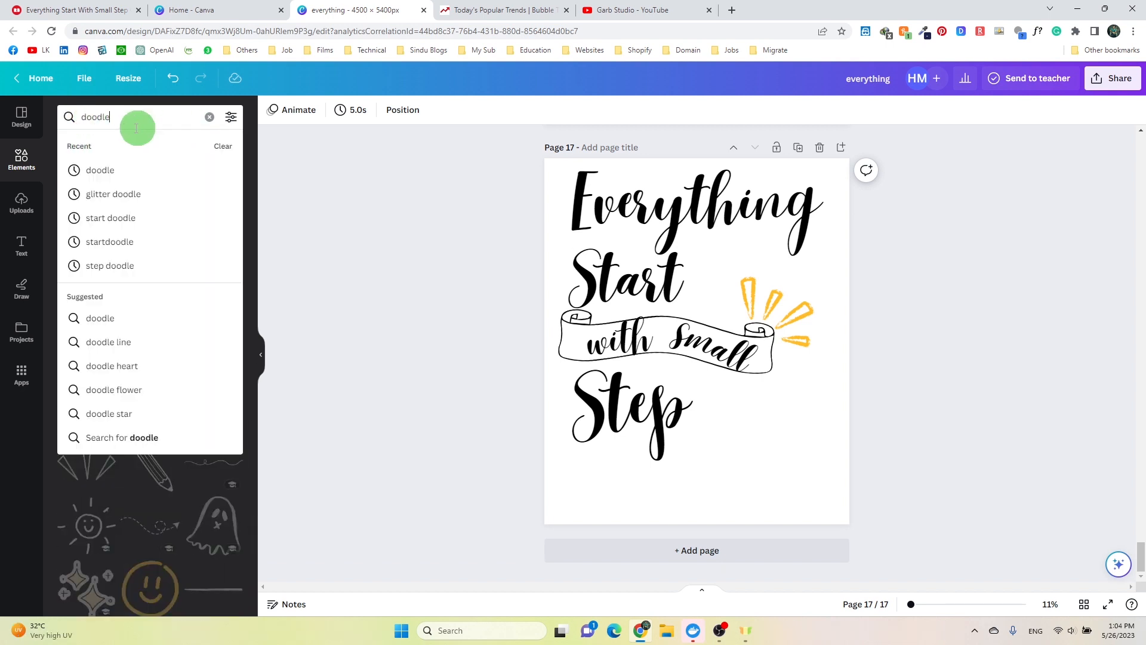
pyautogui.click(84, 117)
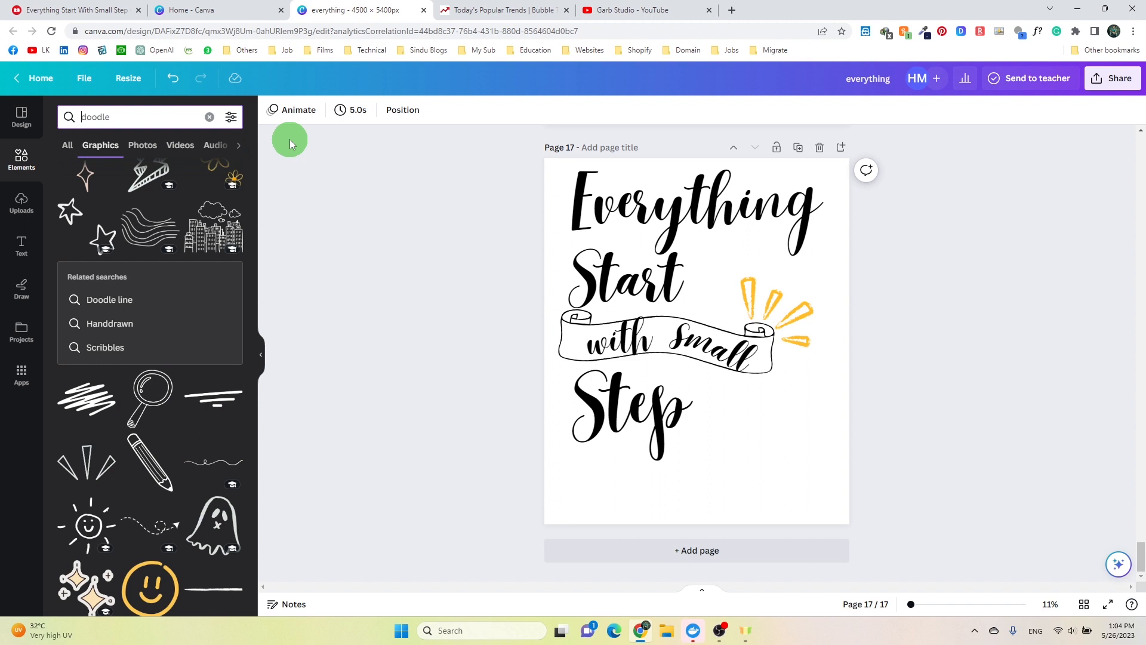
pyautogui.write('rocket')
pyautogui.press('Return')
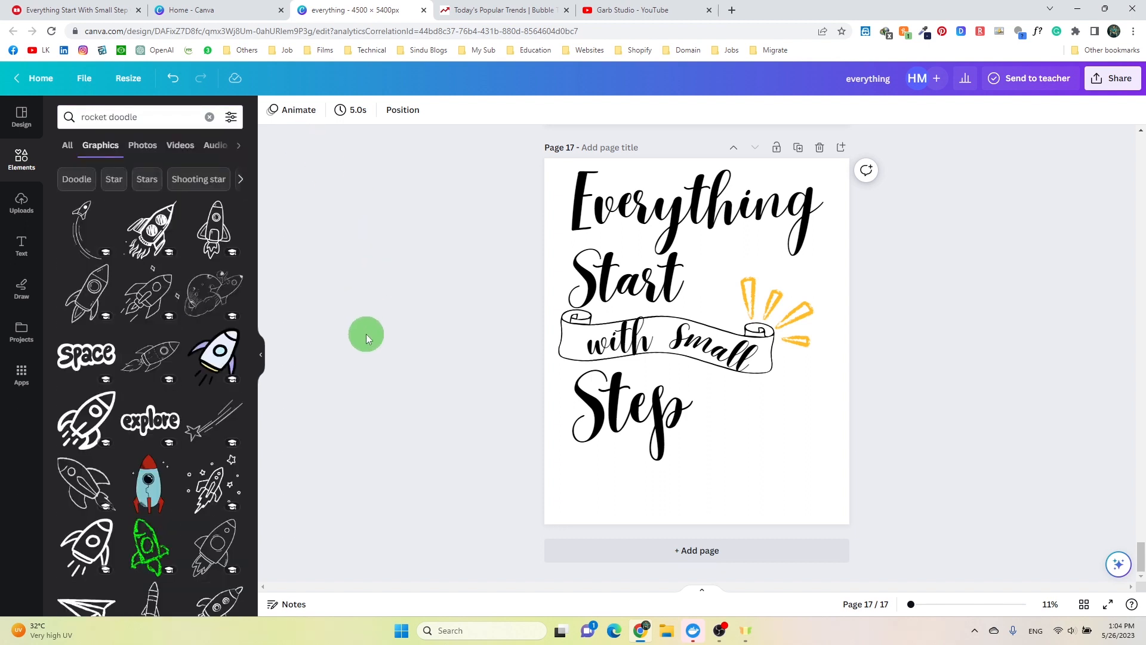
pyautogui.scroll(-3, 143, 333)
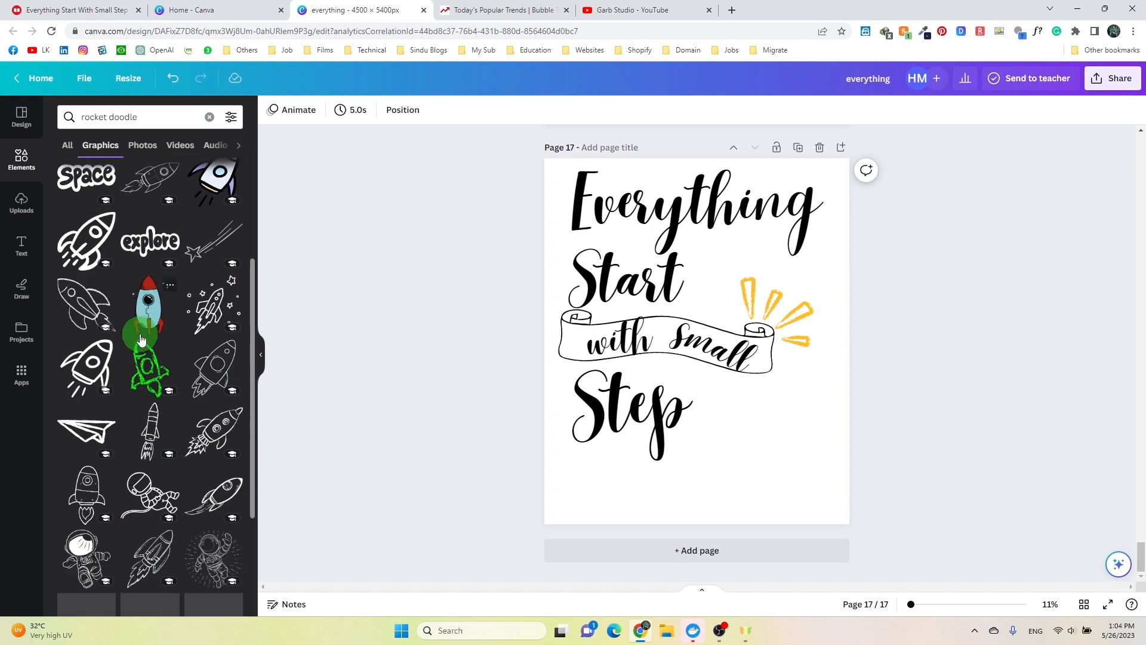
pyautogui.scroll(-3, 145, 380)
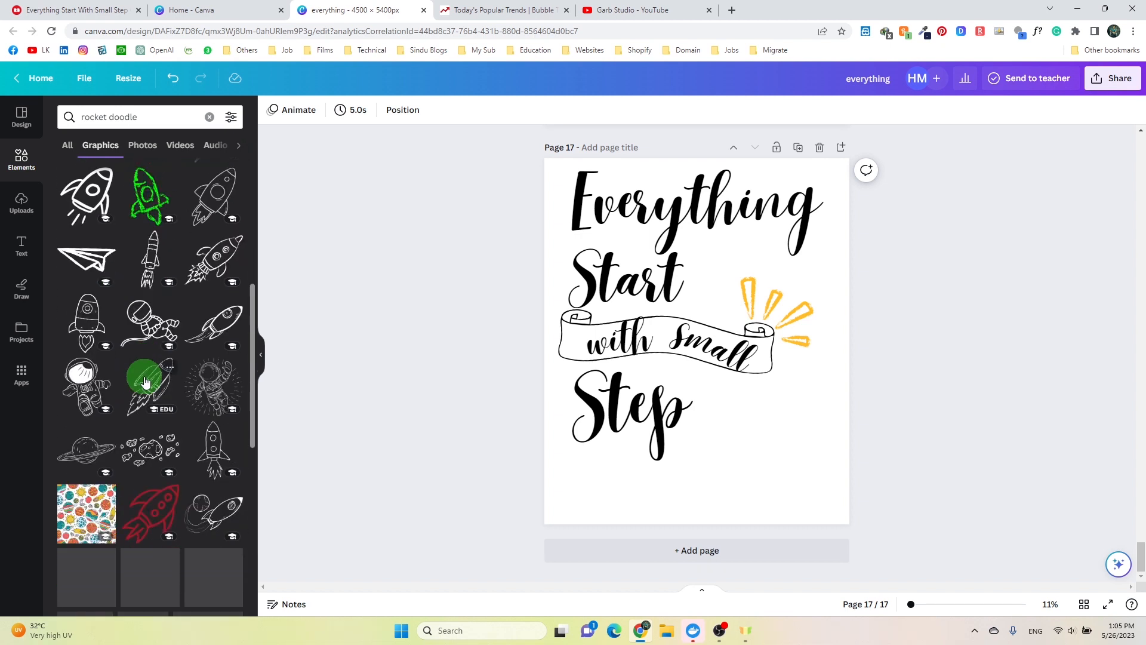
pyautogui.scroll(-2, 137, 366)
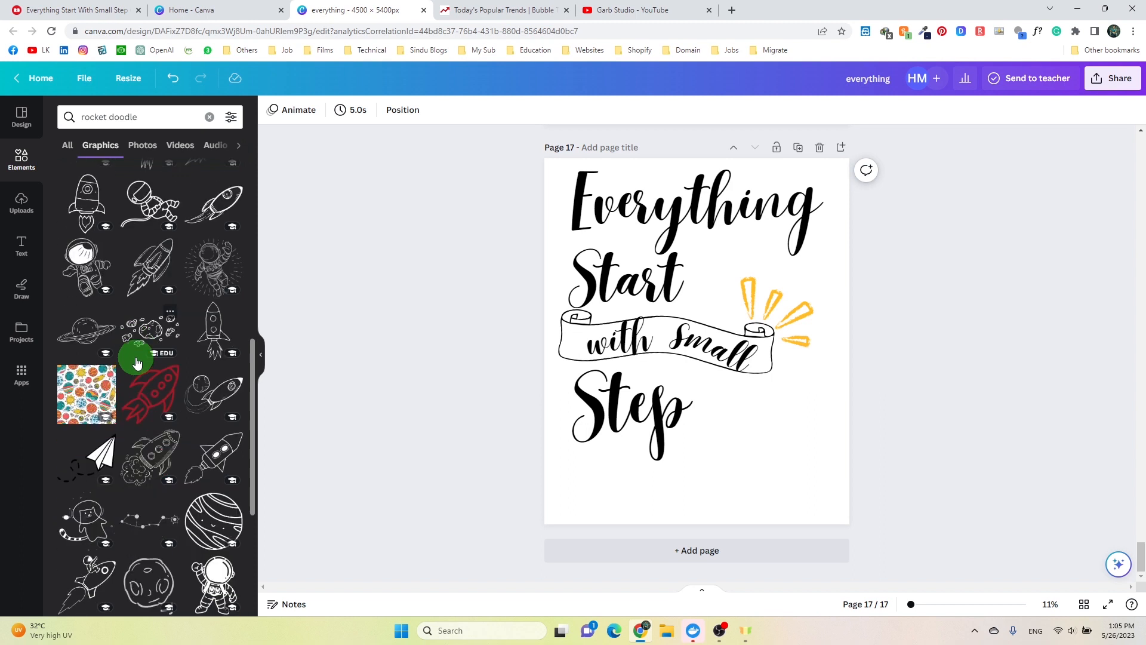
pyautogui.scroll(-2, 136, 362)
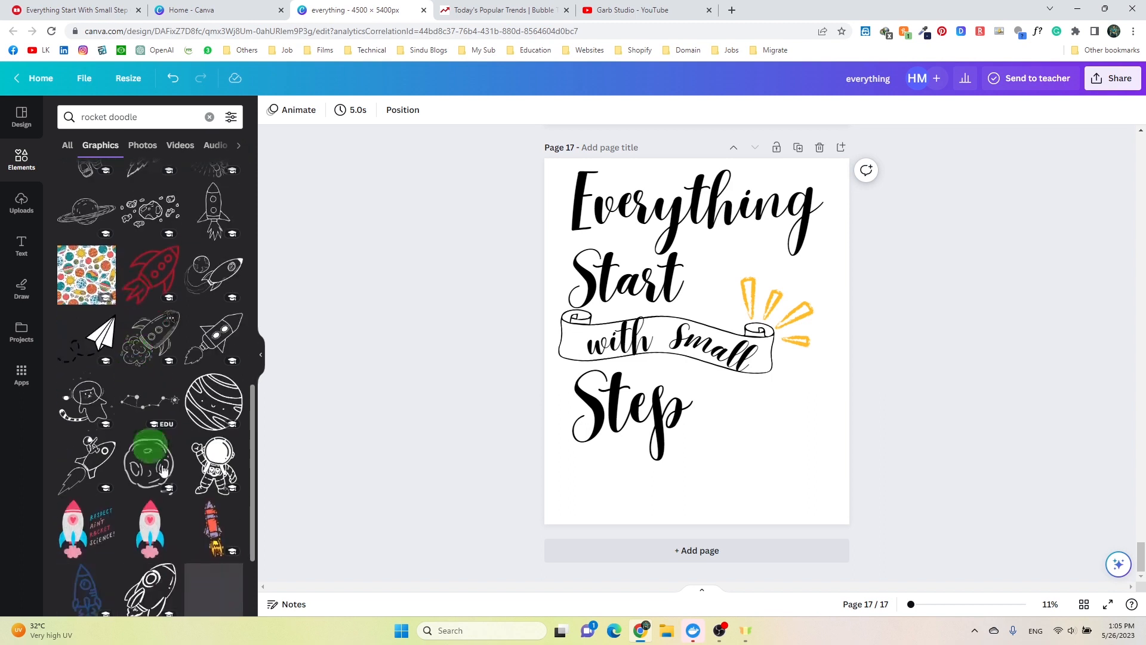
# - Try the rocket doodle with a smoke cloud beside "Step", and delete it
pyautogui.click(159, 338)
pyautogui.moveTo(696, 397); pyautogui.dragTo(757, 472)
pyautogui.moveTo(686, 484); pyautogui.dragTo(775, 424)
pyautogui.click(875, 482)
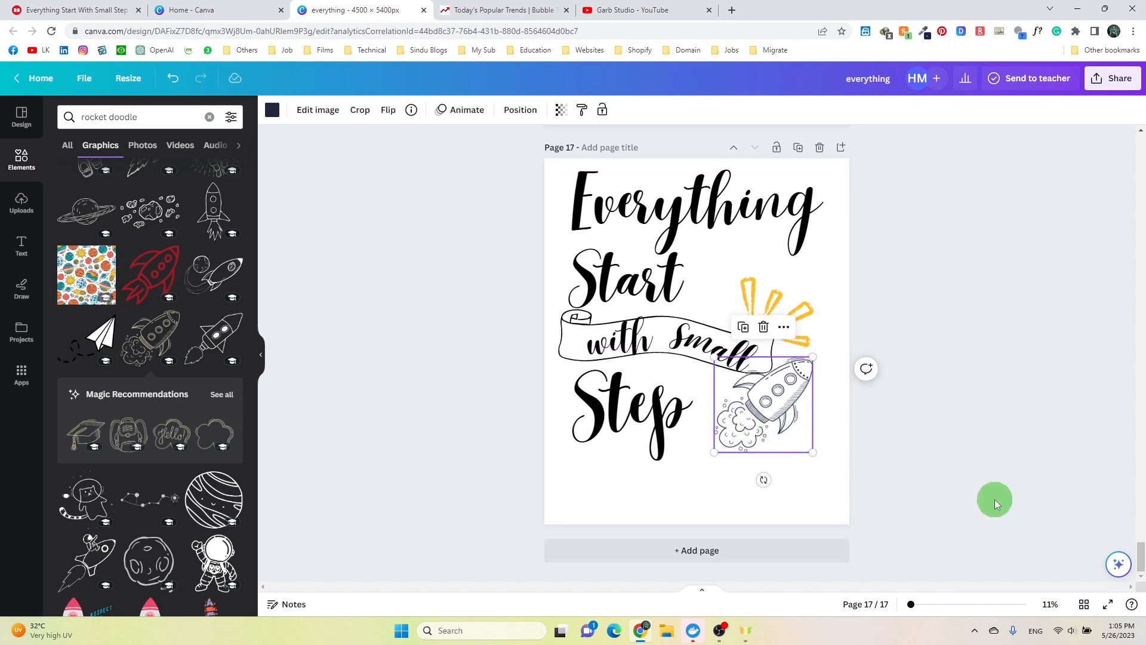
pyautogui.press('Delete')
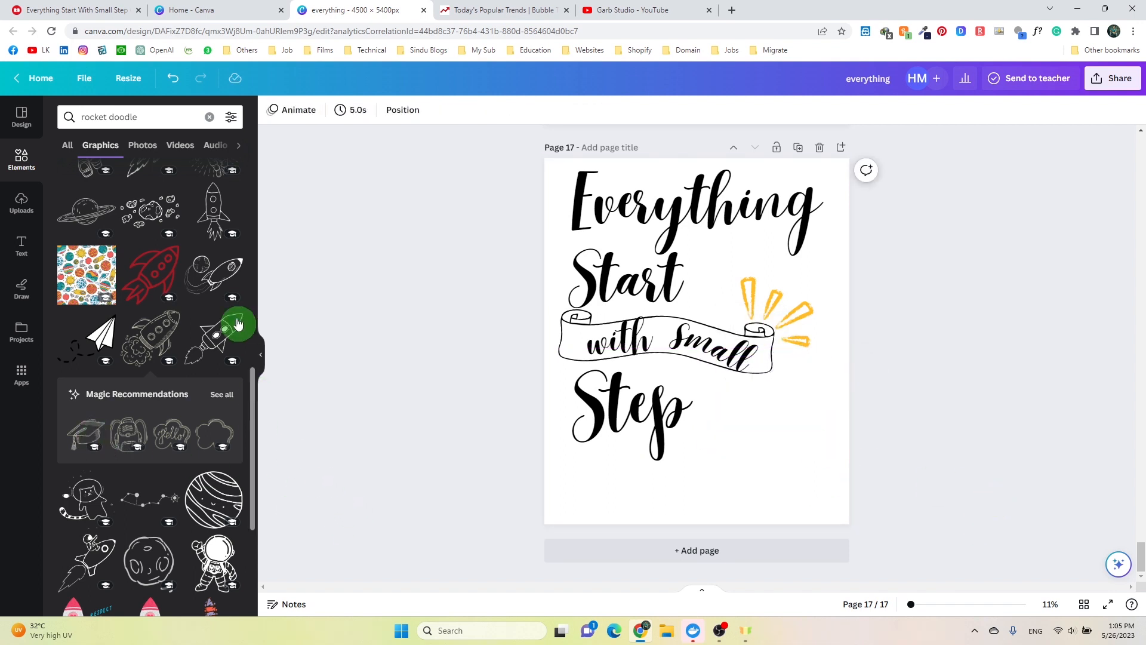
# - Add the outlined rocket circling a planet, tilt it slightly upward and place it beside "Step" under the ribbon's right end
pyautogui.moveTo(244, 300)
pyautogui.mouseDown()
pyautogui.moveTo(747, 389)
pyautogui.moveTo(729, 379)
pyautogui.moveTo(797, 448)
pyautogui.moveTo(783, 448)
pyautogui.moveTo(768, 478)
pyautogui.mouseUp()
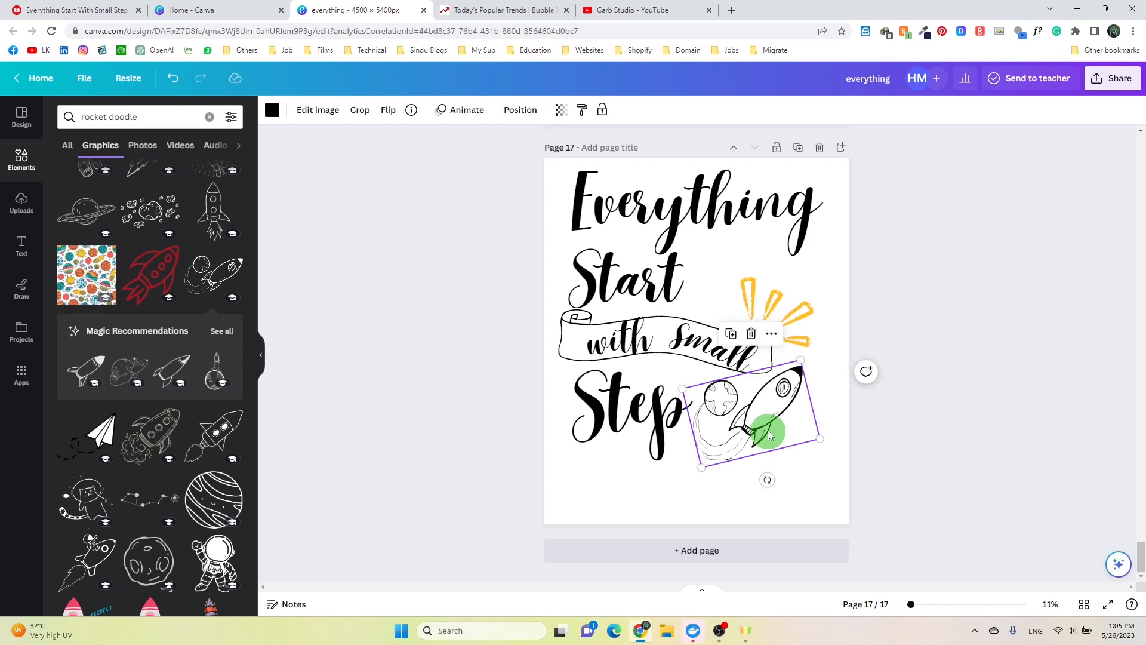
pyautogui.click(822, 500)
pyautogui.moveTo(772, 421); pyautogui.dragTo(783, 422)
pyautogui.click(951, 564)
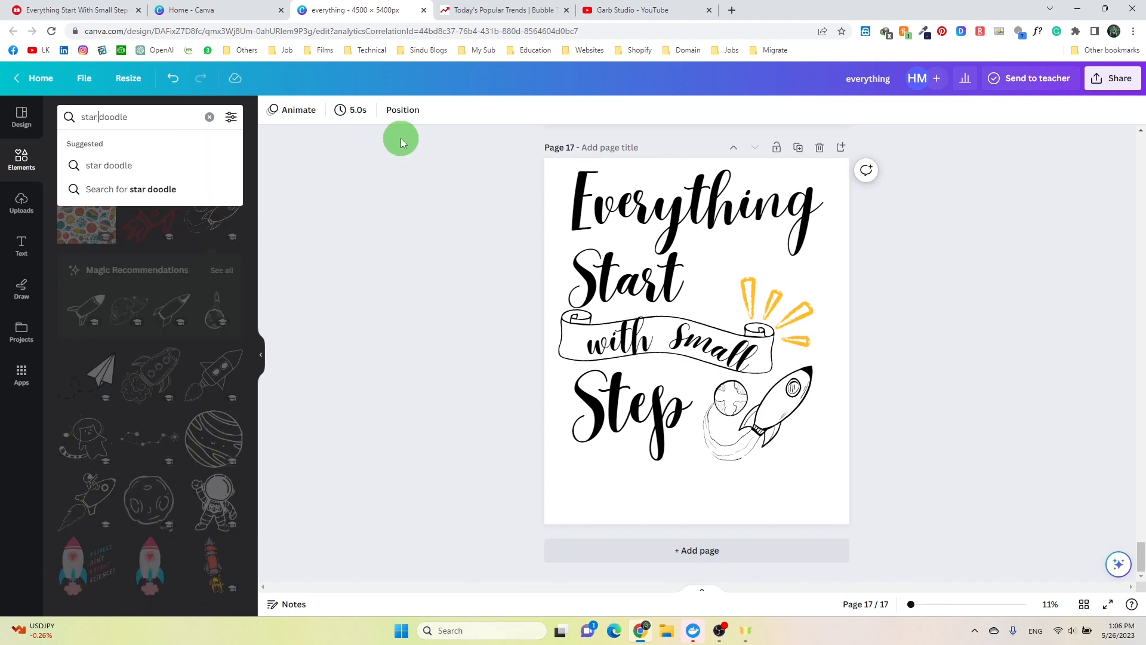
# - Search the graphics for "star doodle" and browse the results
pyautogui.press('Return')
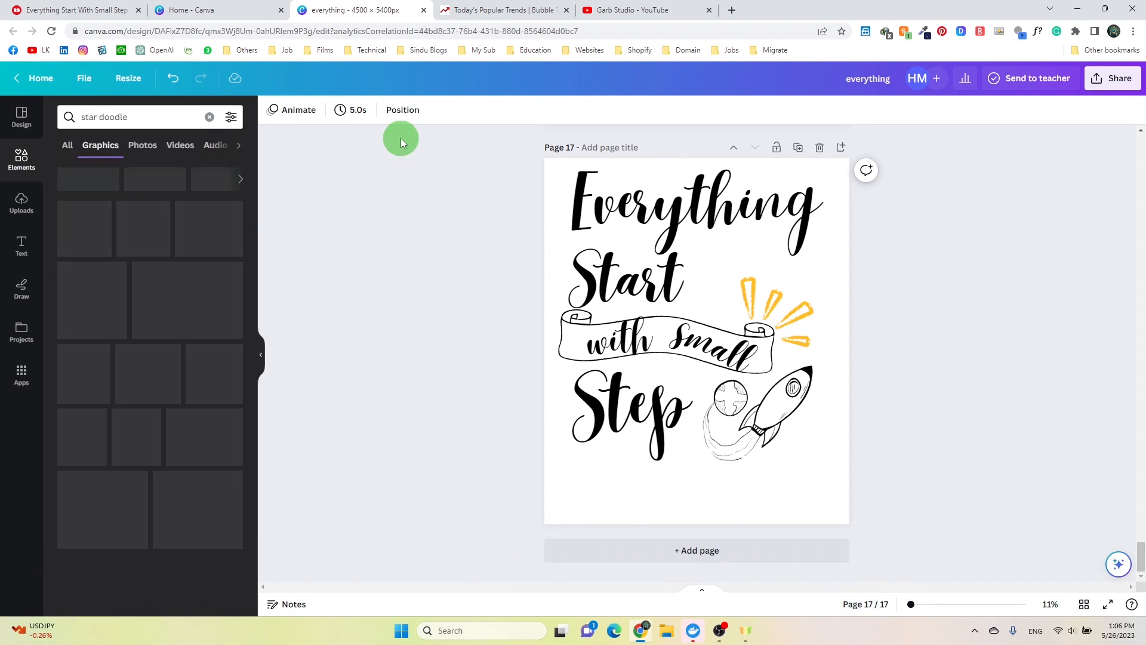
pyautogui.scroll(-15, 179, 373)
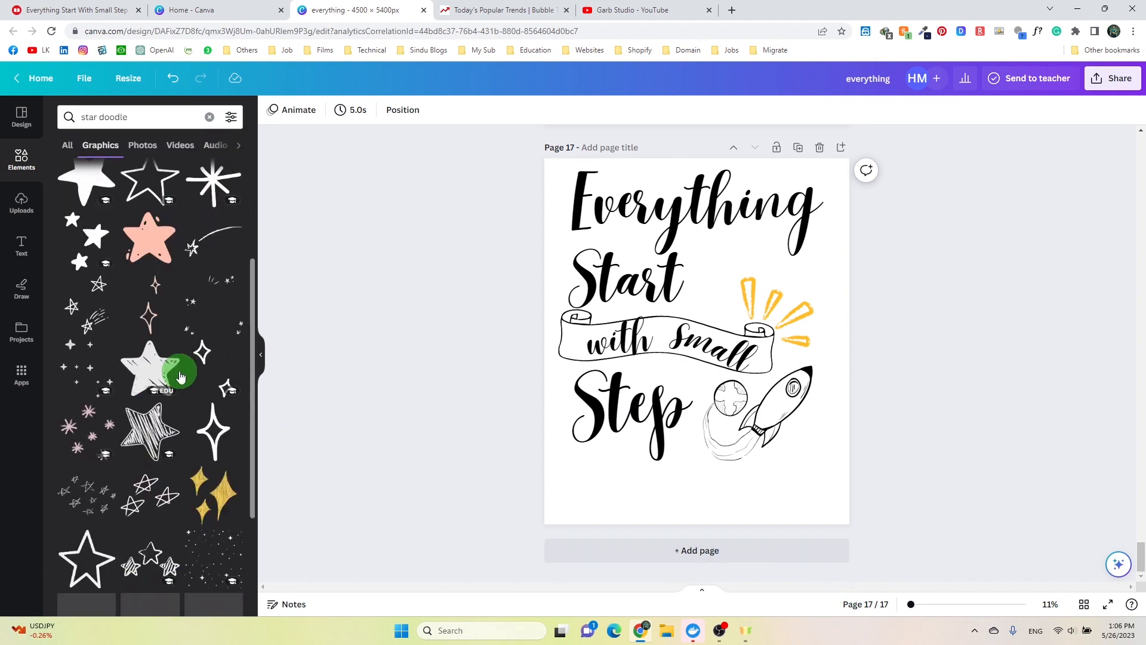
pyautogui.scroll(-10, 179, 375)
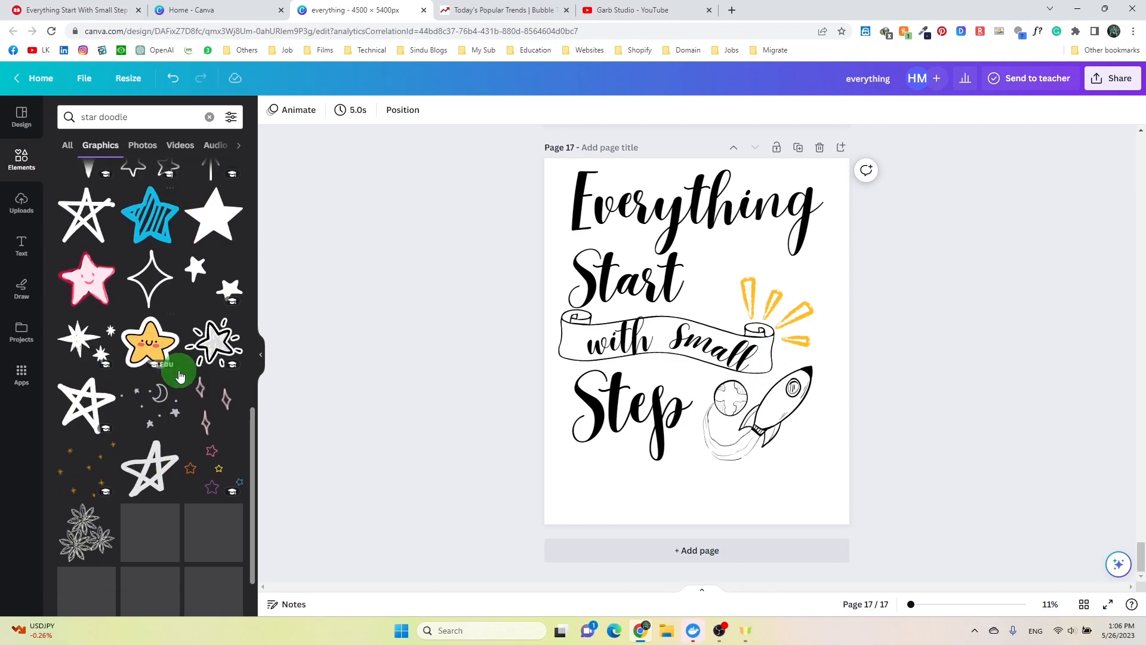
pyautogui.scroll(-10, 179, 373)
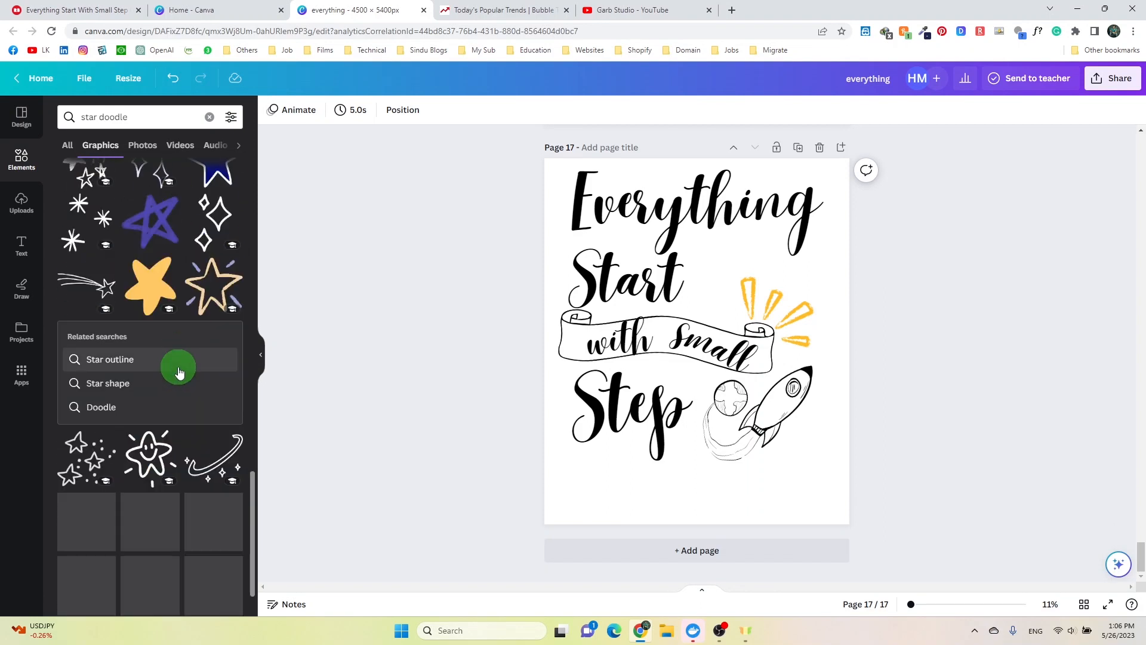
pyautogui.scroll(-5, 132, 294)
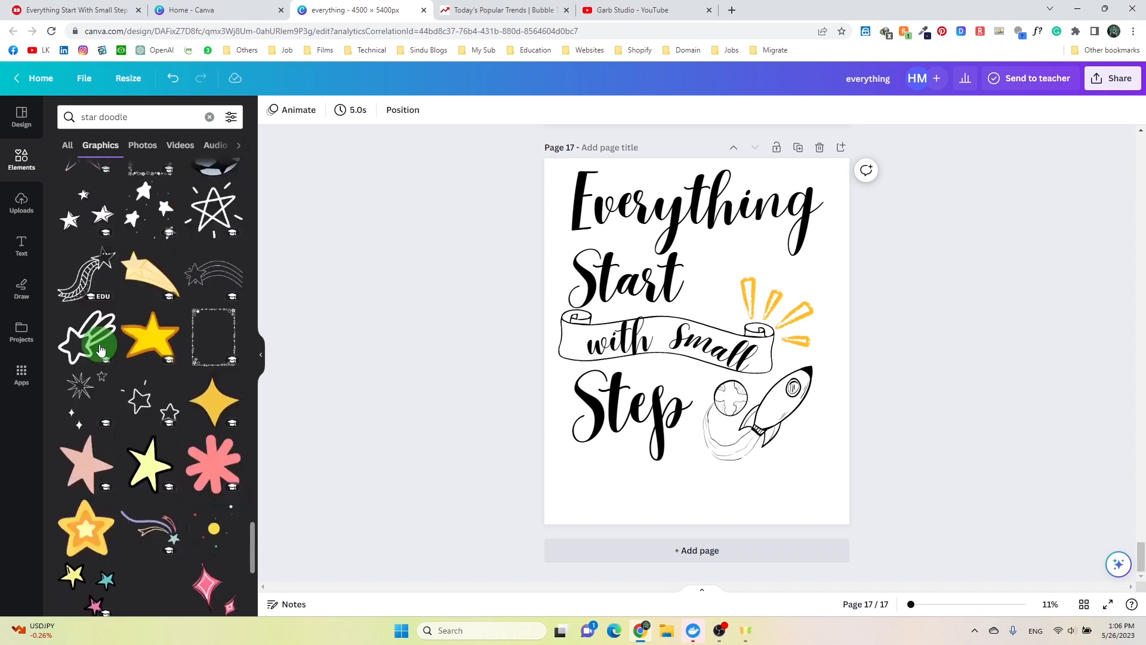
# - Search the graphics for "doodle" and browse the results
pyautogui.tripleClick(77, 116)
pyautogui.write('d')
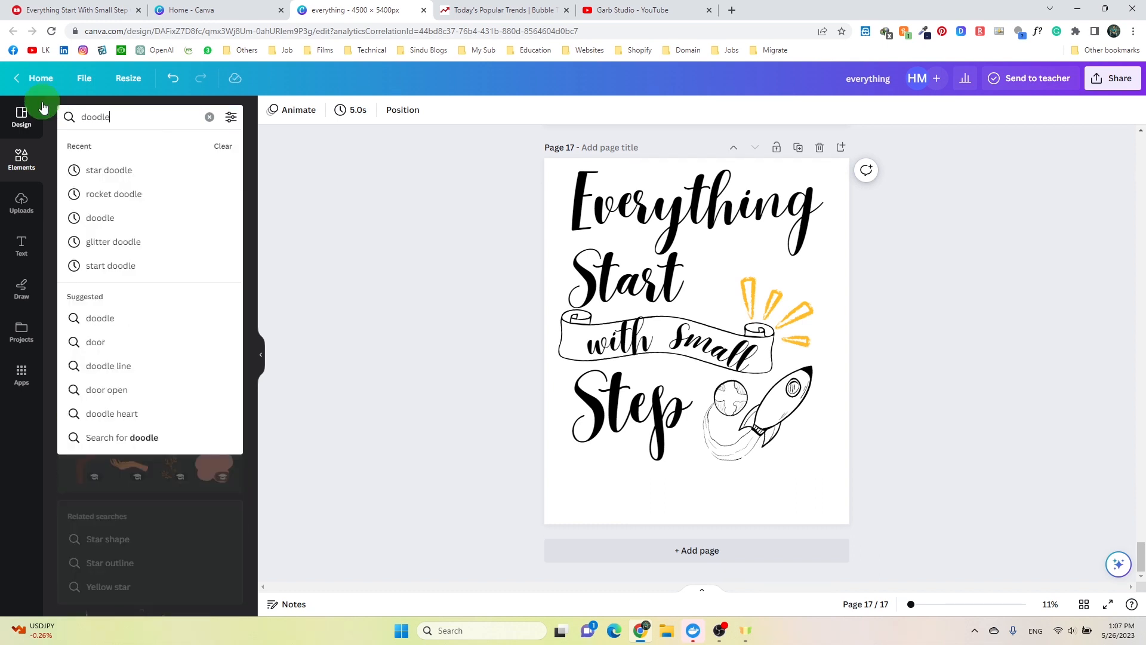
pyautogui.write('oodle')
pyautogui.press('Return')
pyautogui.scroll(-2, 144, 414)
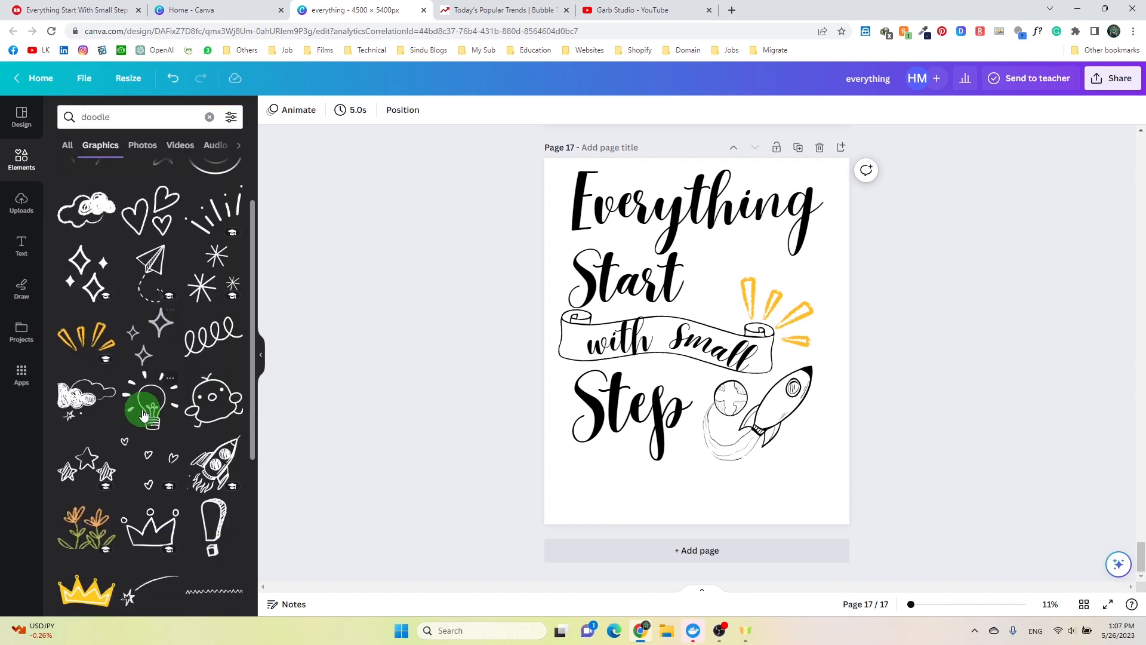
pyautogui.scroll(-6, 143, 414)
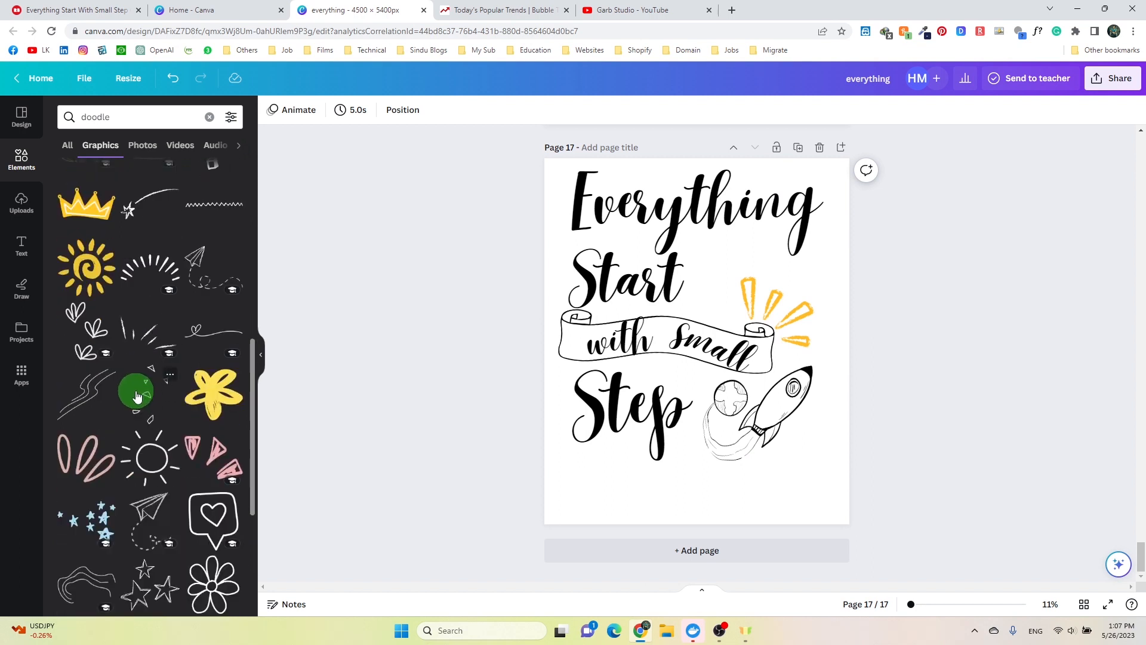
# - Search the graphics for "step doodle" and look through the results for footprints
pyautogui.click(81, 117)
pyautogui.click(143, 122)
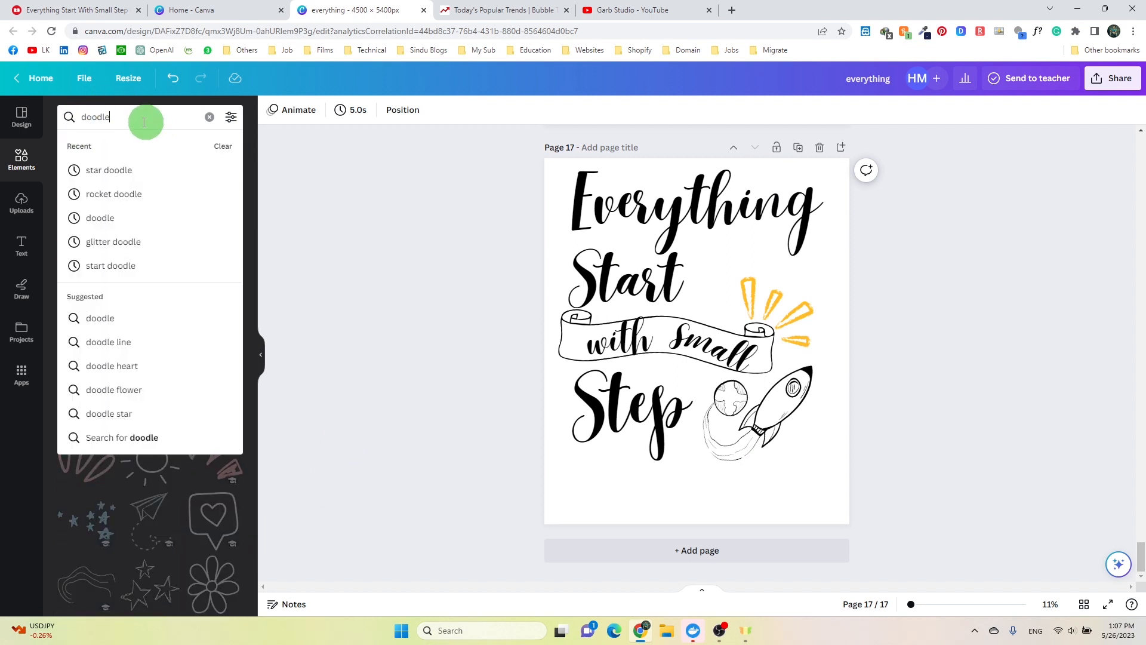
pyautogui.click(83, 116)
pyautogui.write('step')
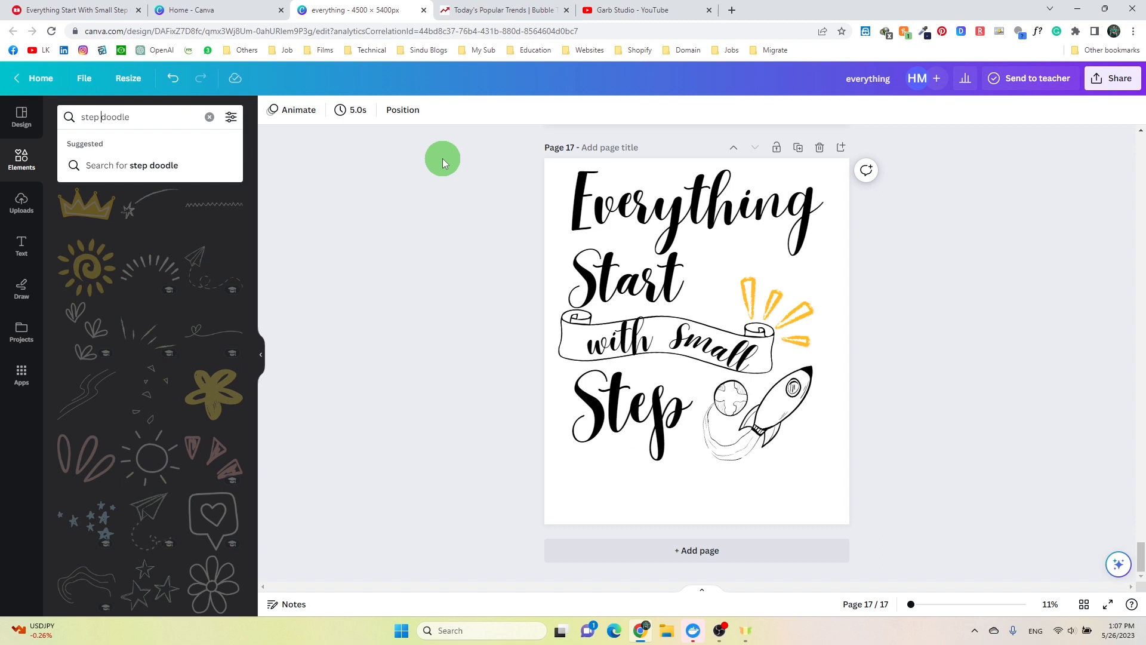
pyautogui.press('Return')
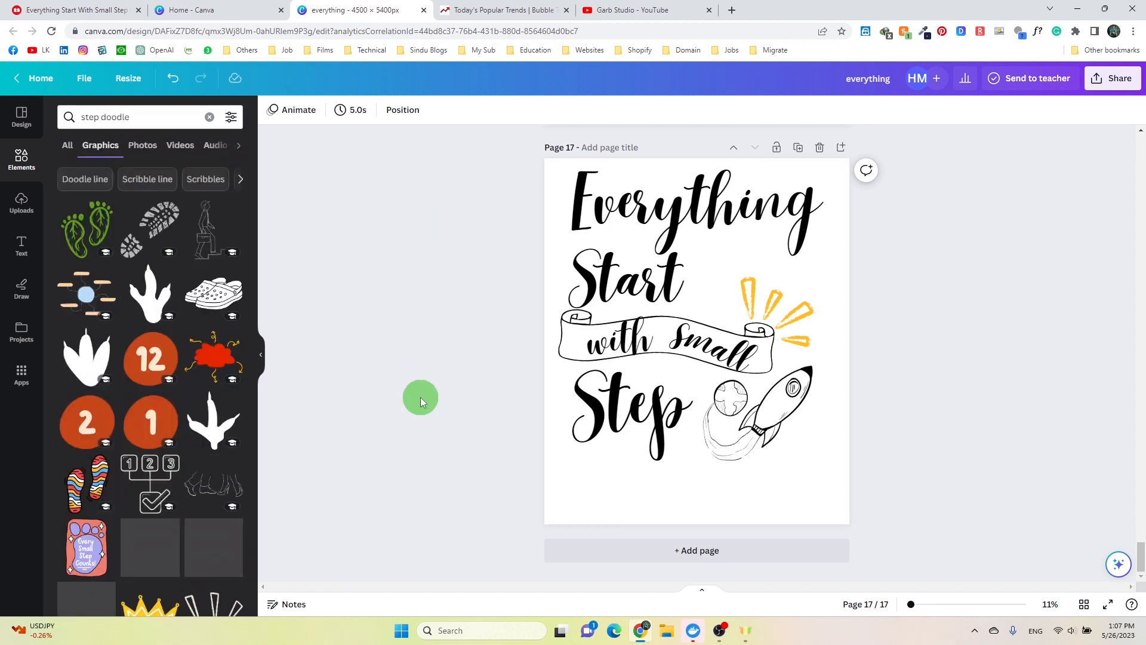
pyautogui.scroll(-10, 152, 337)
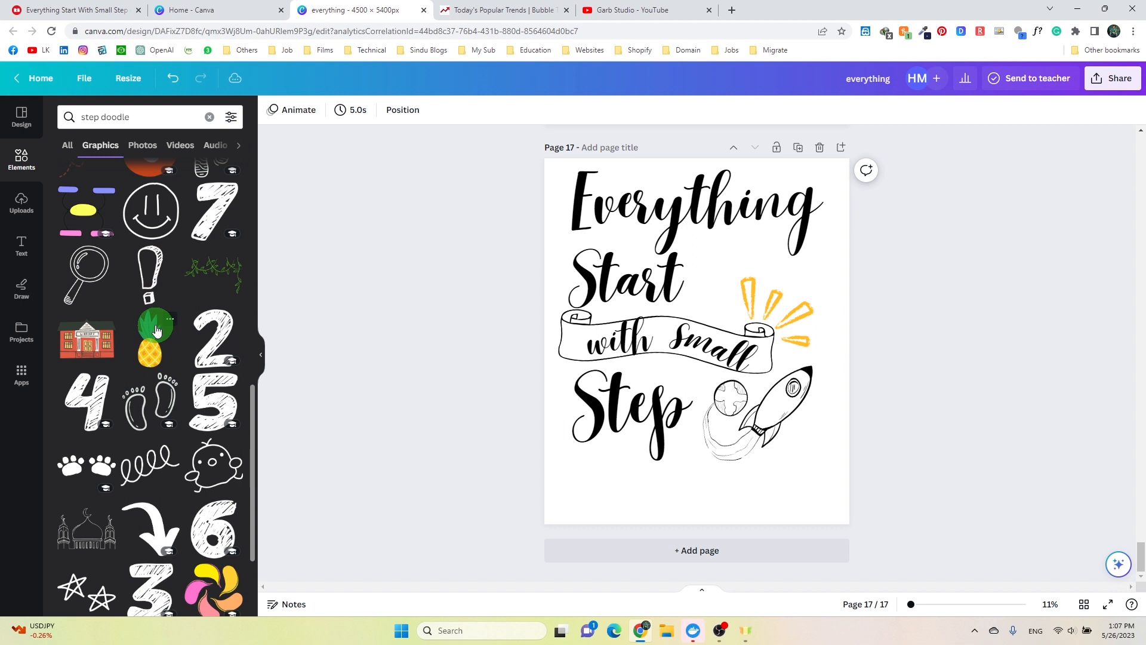
pyautogui.scroll(-3, 158, 330)
# - Add the outlined footprints doodle, place it beside "Start" under "Everything" and tilt it slightly counterclockwise
pyautogui.click(156, 254)
pyautogui.click(713, 326)
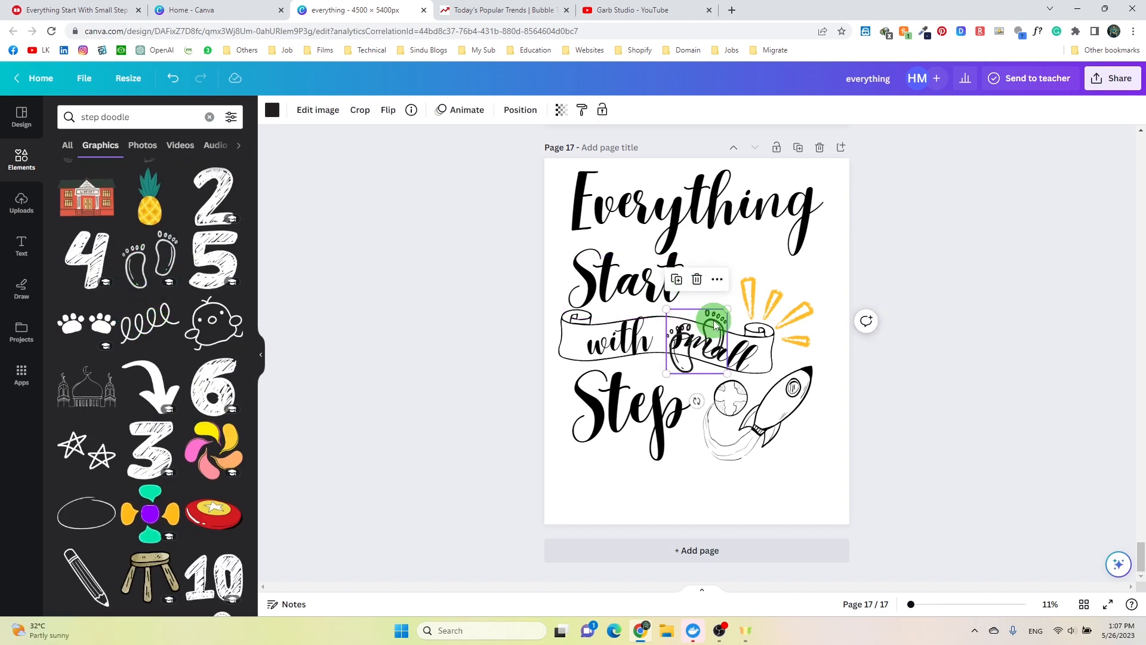
pyautogui.moveTo(716, 321); pyautogui.dragTo(744, 236)
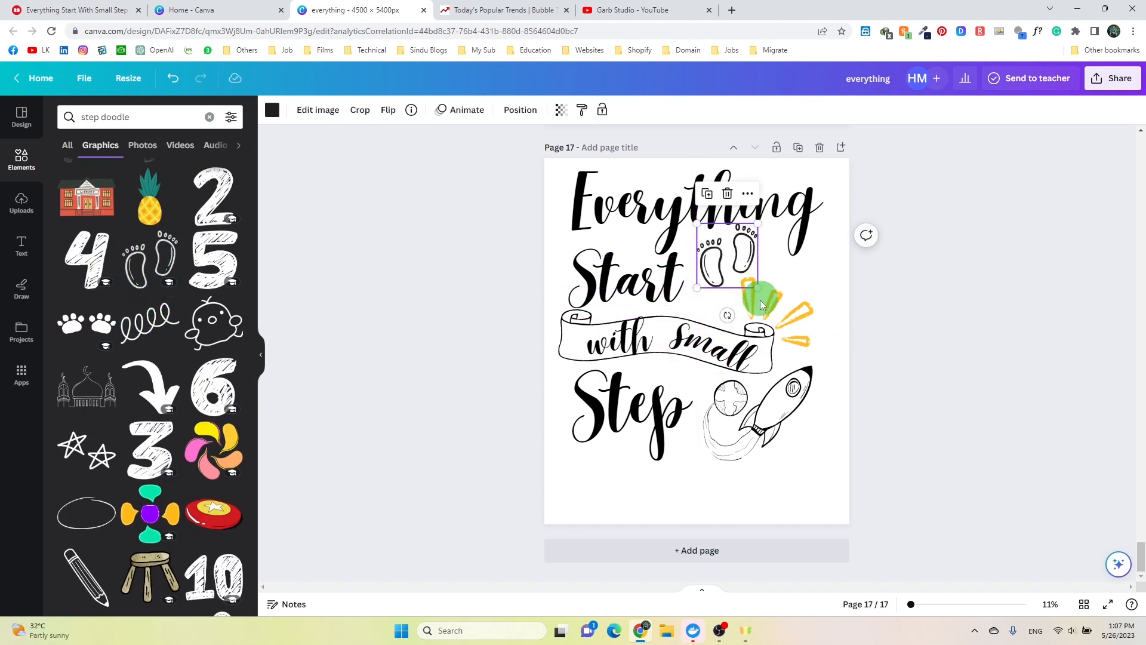
pyautogui.moveTo(726, 316); pyautogui.dragTo(782, 364)
pyautogui.click(982, 354)
# - Shift the yellow rays slightly outward, and nudge the footprints a little down and away from "Start"
pyautogui.click(803, 324)
pyautogui.click(1049, 457)
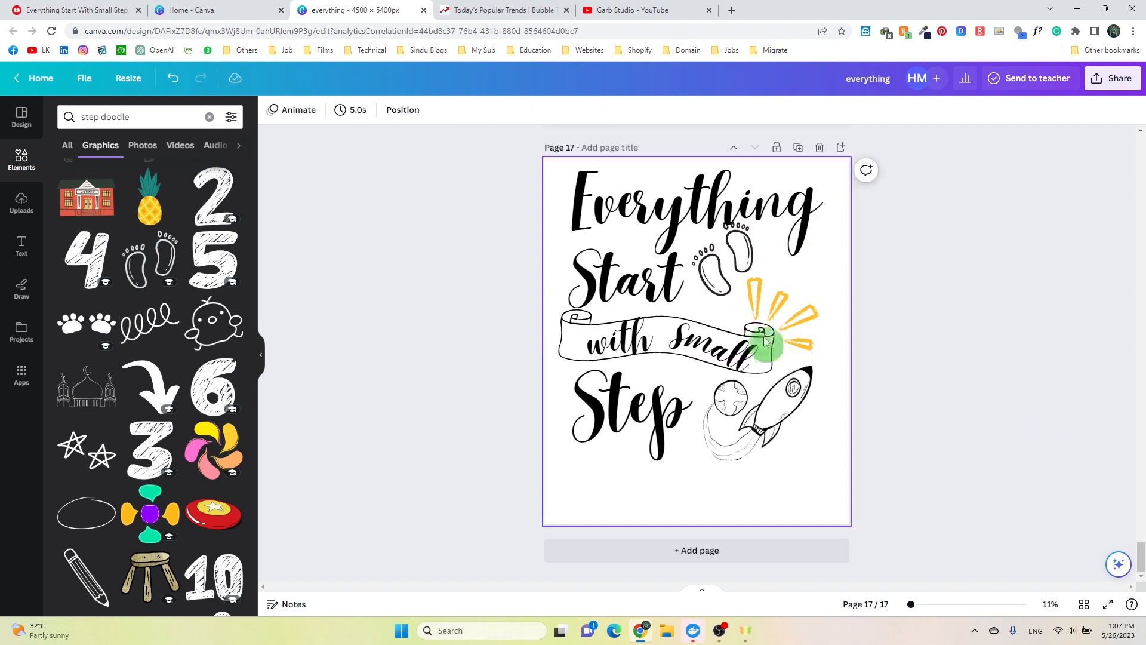
pyautogui.click(743, 252)
pyautogui.click(937, 286)
pyautogui.click(745, 269)
pyautogui.moveTo(744, 272); pyautogui.dragTo(749, 277)
# - Rotate the yellow rays clockwise and fit them around the ribbon's right end
pyautogui.click(766, 337)
pyautogui.moveTo(751, 323); pyautogui.dragTo(735, 355)
pyautogui.click(803, 317)
pyautogui.moveTo(794, 326); pyautogui.dragTo(801, 326)
pyautogui.click(1028, 368)
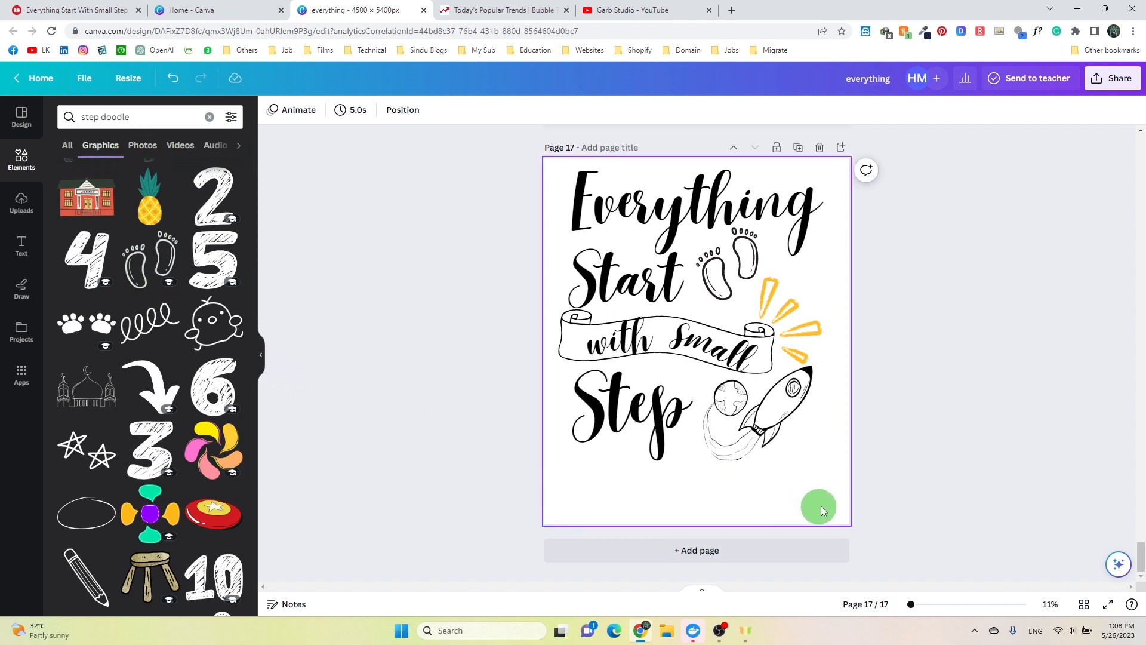
# - Rotate the rocket slightly clockwise and adjust its position beside "Step"
pyautogui.click(768, 414)
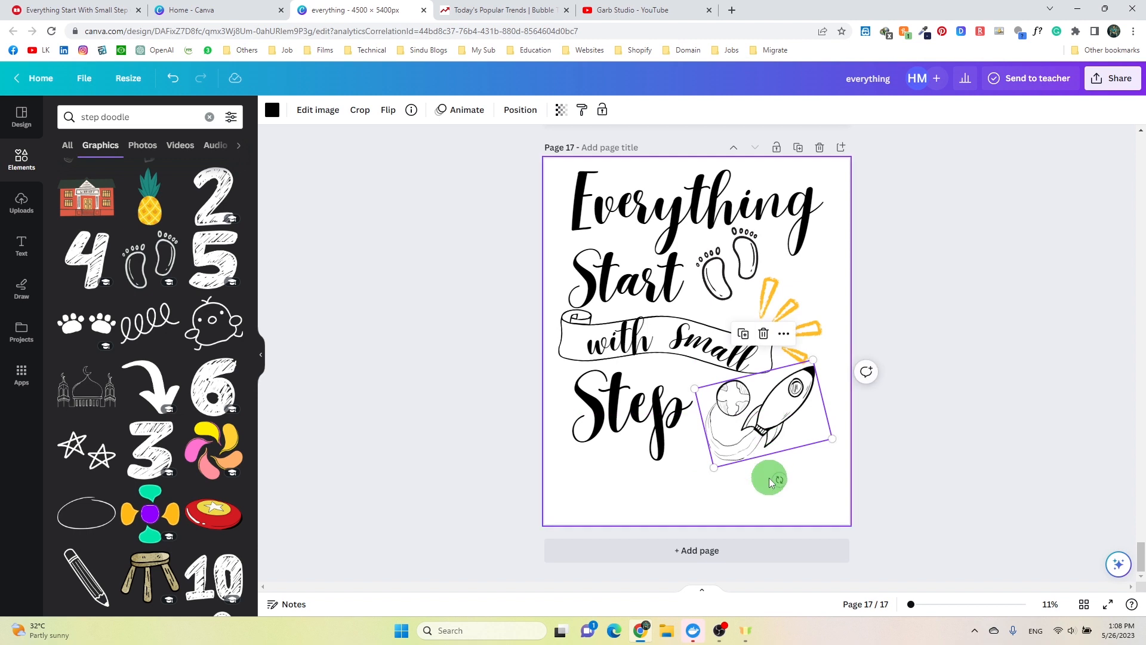
pyautogui.moveTo(773, 483); pyautogui.dragTo(771, 483)
pyautogui.click(830, 485)
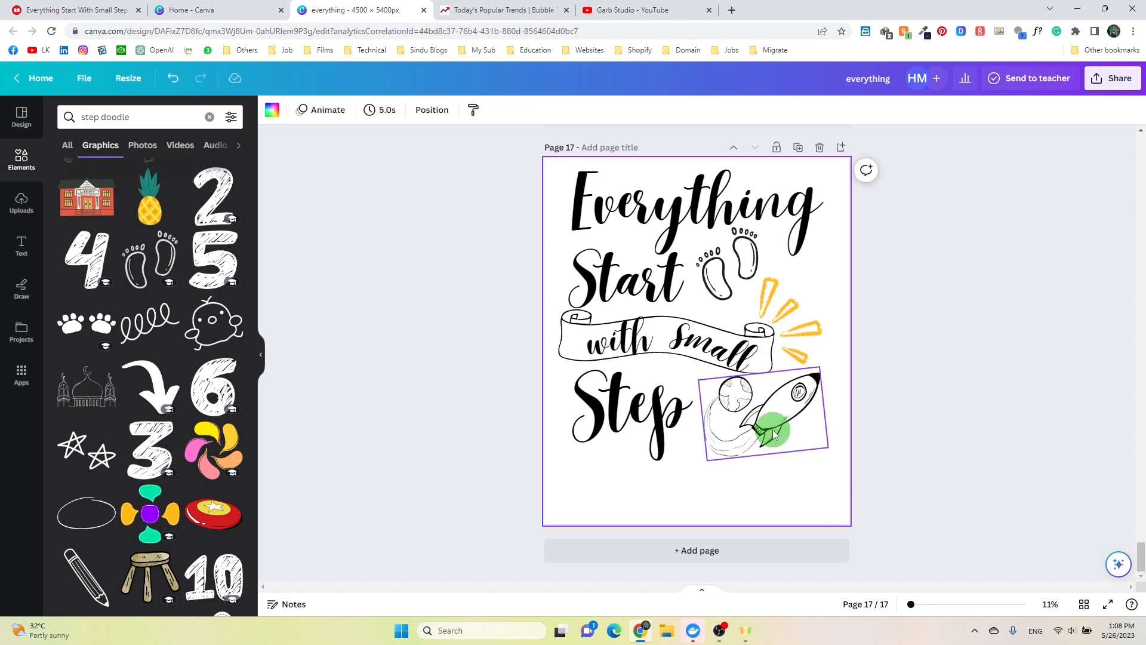
pyautogui.moveTo(774, 430); pyautogui.dragTo(772, 434)
pyautogui.click(917, 501)
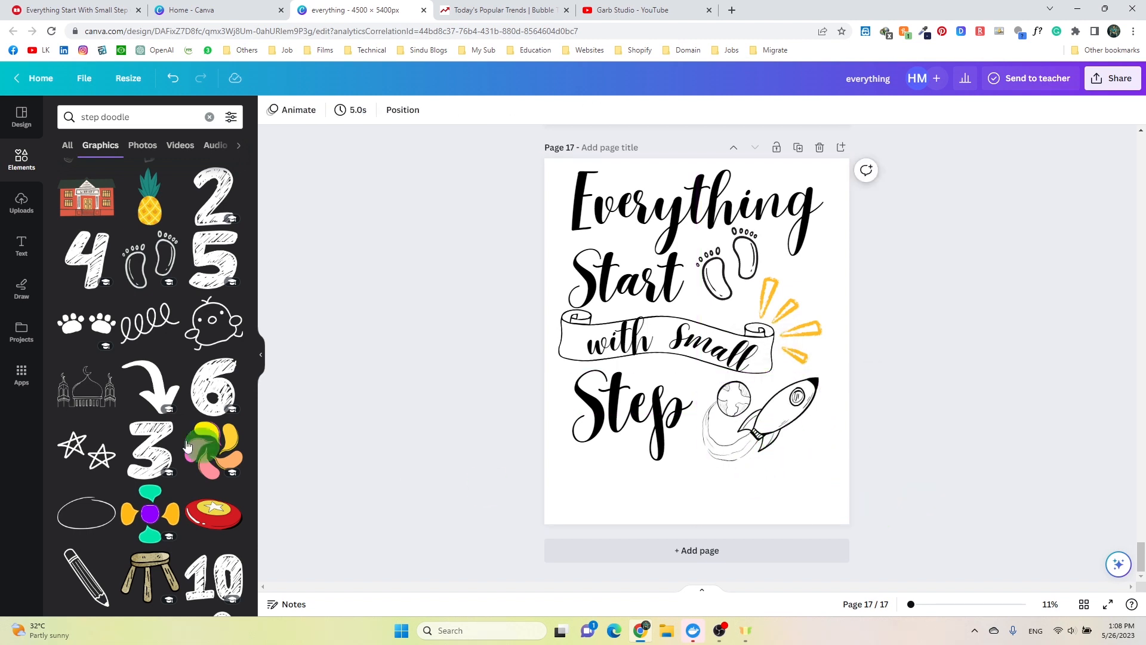
# - Try the looped squiggle doodle, shrunk and rotated, between the end of "Everything" and the yellow rays, and delete it
pyautogui.click(142, 324)
pyautogui.moveTo(691, 333)
pyautogui.mouseDown()
pyautogui.moveTo(812, 297)
pyautogui.moveTo(810, 263)
pyautogui.mouseUp()
pyautogui.moveTo(872, 224); pyautogui.dragTo(818, 261)
pyautogui.moveTo(802, 274)
pyautogui.mouseDown()
pyautogui.moveTo(818, 294)
pyautogui.moveTo(763, 314)
pyautogui.moveTo(732, 277)
pyautogui.moveTo(841, 289)
pyautogui.moveTo(840, 265)
pyautogui.moveTo(816, 258)
pyautogui.moveTo(817, 273)
pyautogui.mouseUp()
pyautogui.click(941, 315)
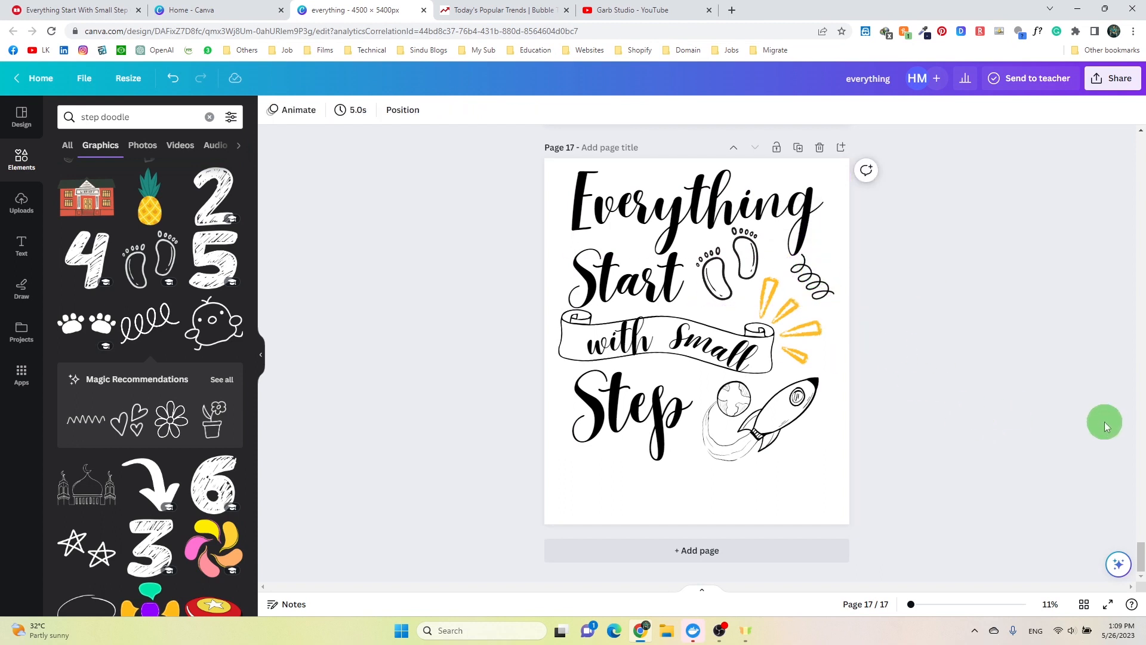
pyautogui.click(824, 298)
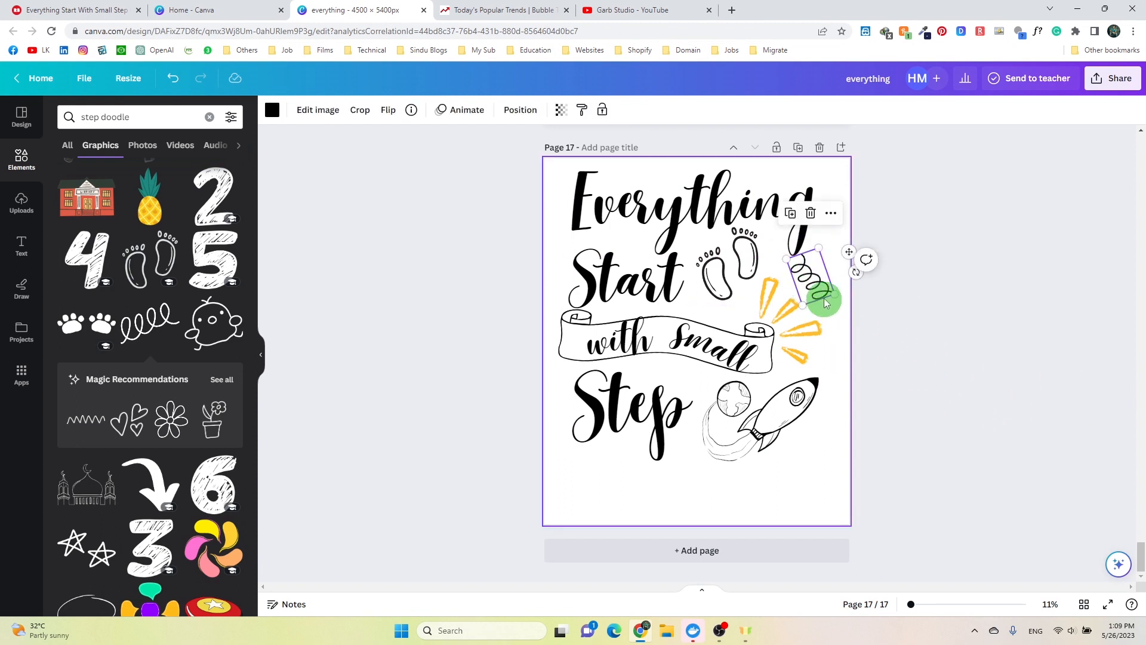
pyautogui.moveTo(855, 273); pyautogui.dragTo(818, 276)
pyautogui.click(1005, 421)
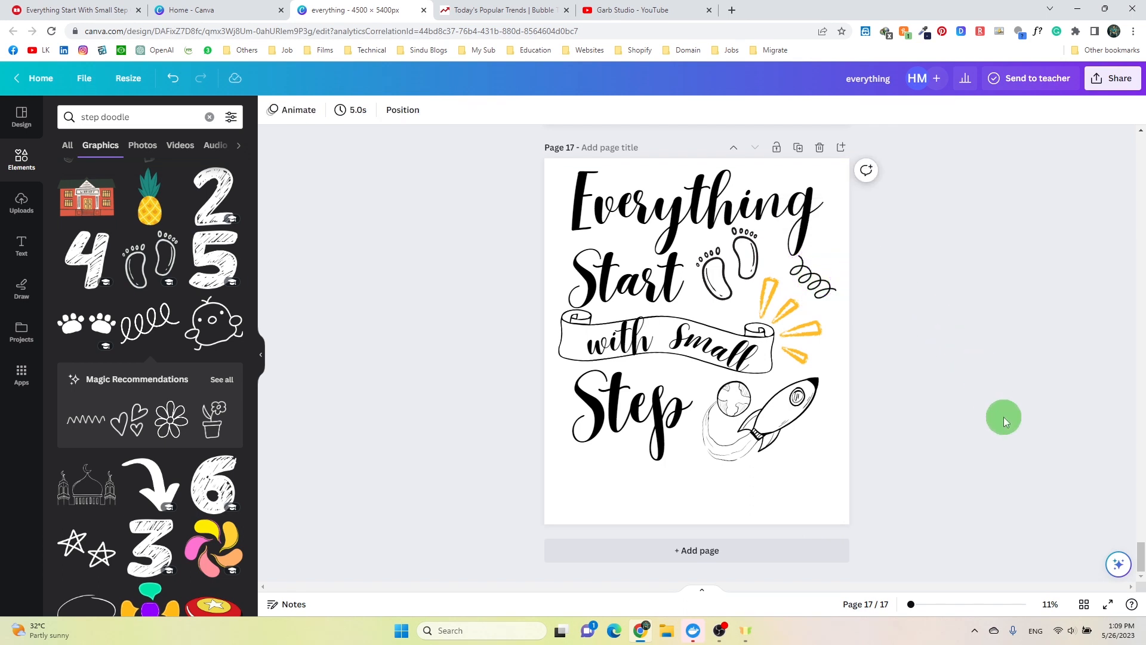
pyautogui.click(801, 294)
pyautogui.press('Delete')
# - Browse more of the step doodles, and search the graphics for "start doodle" to look through those
pyautogui.click(139, 424)
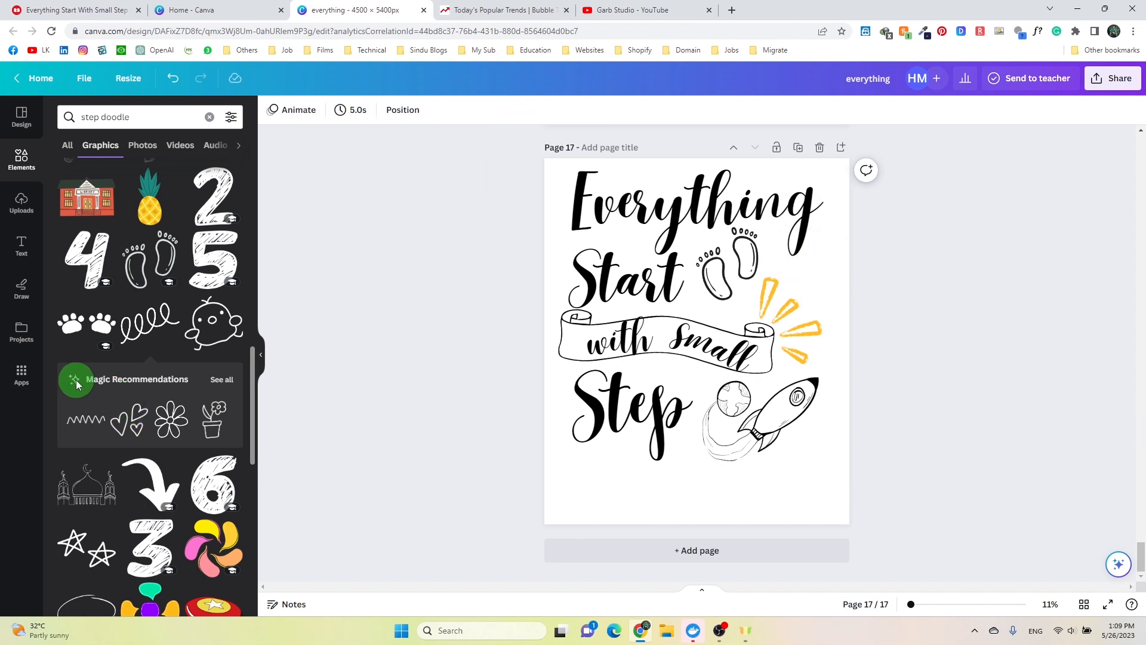
pyautogui.scroll(-7, 70, 356)
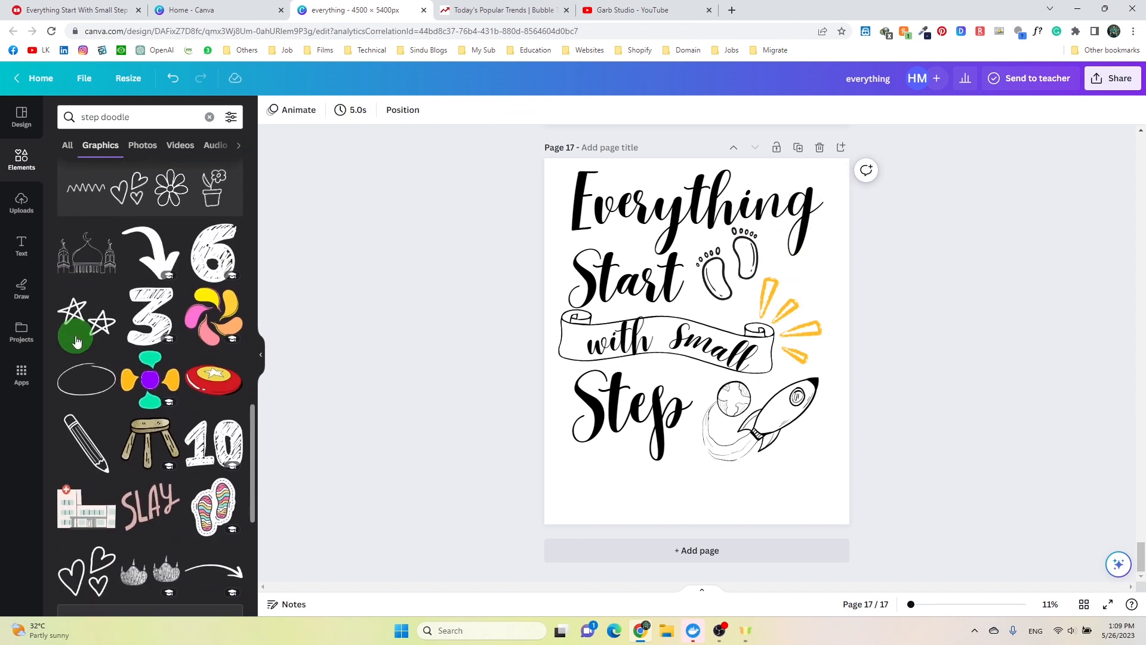
pyautogui.scroll(-6, 77, 341)
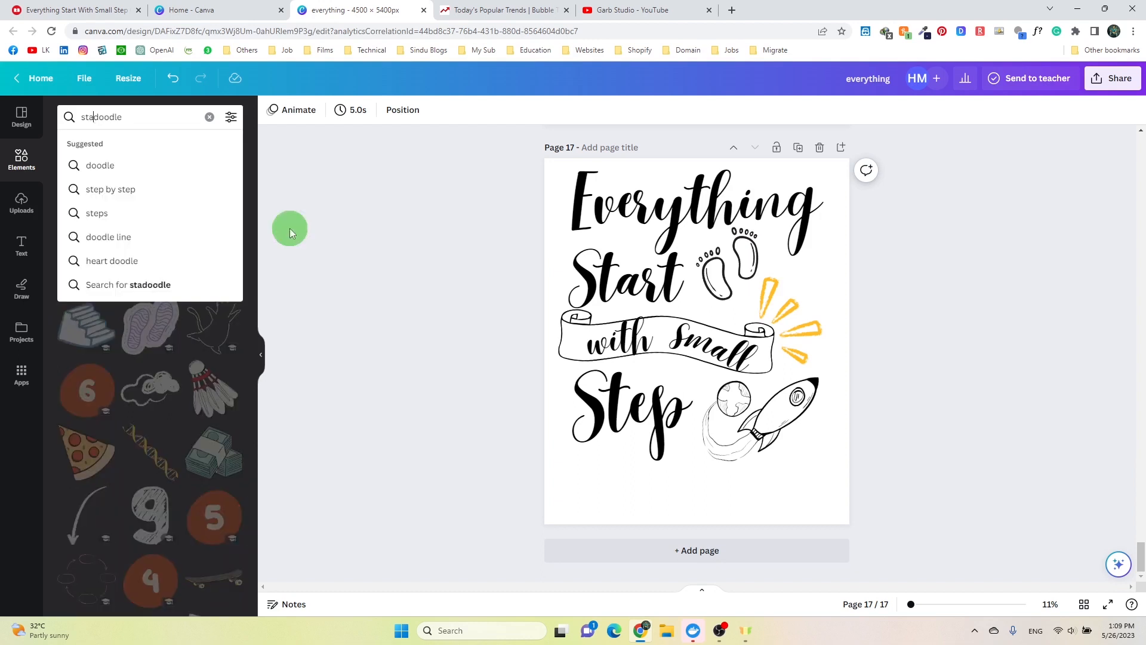
pyautogui.write('art')
pyautogui.press('Return')
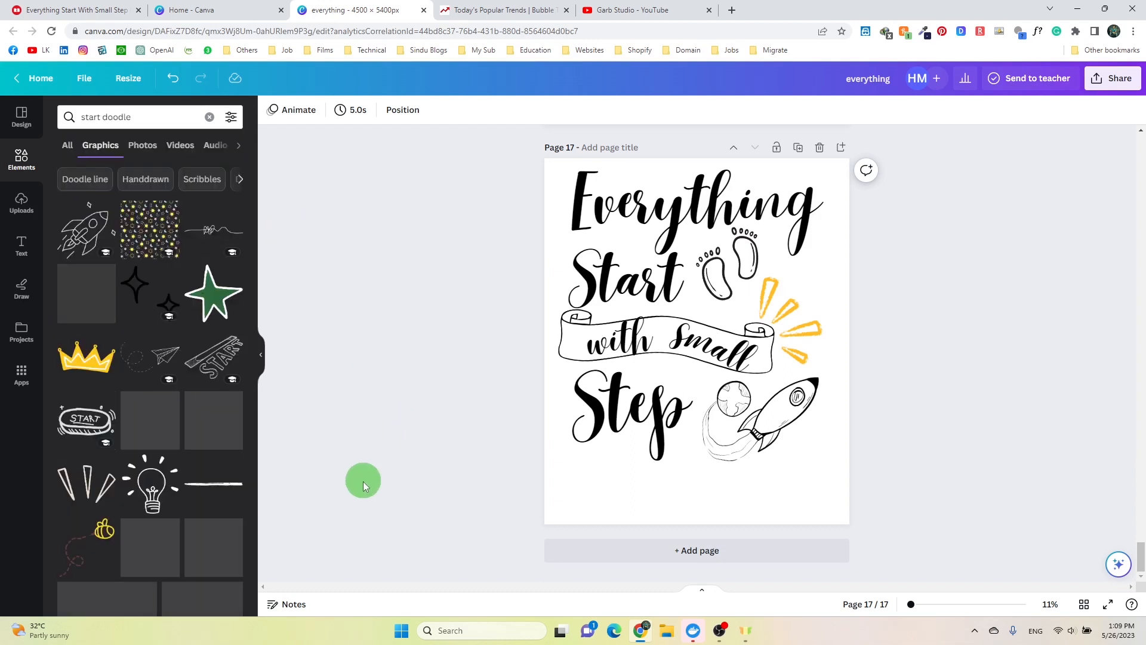
pyautogui.scroll(-10, 189, 406)
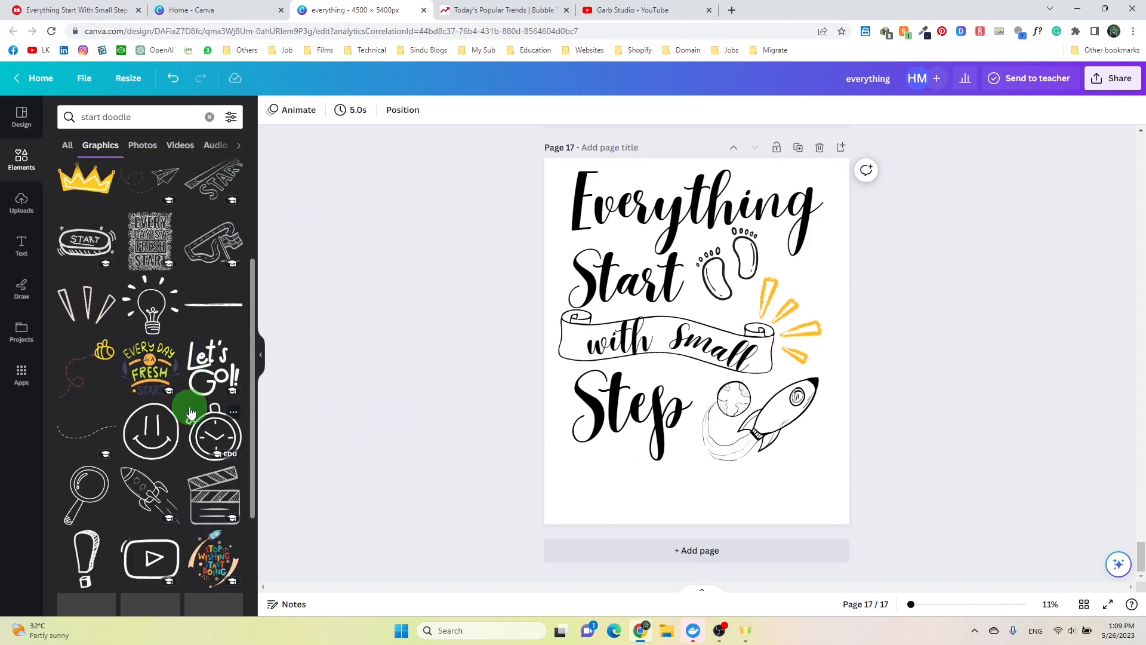
pyautogui.scroll(-1, 182, 401)
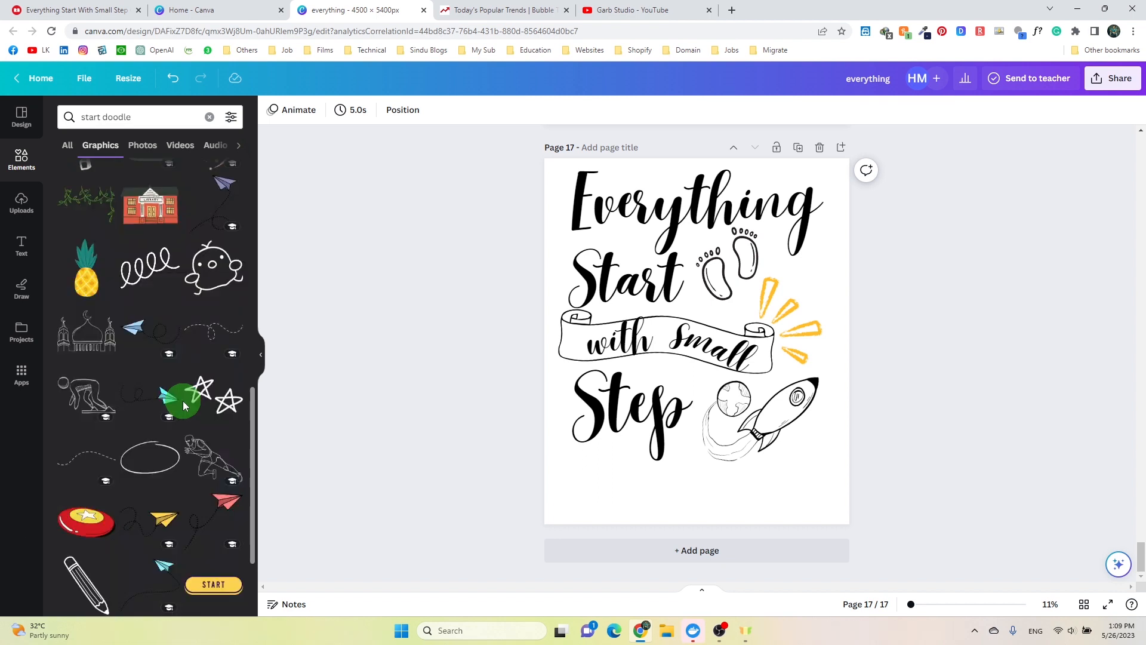
pyautogui.scroll(-3, 188, 406)
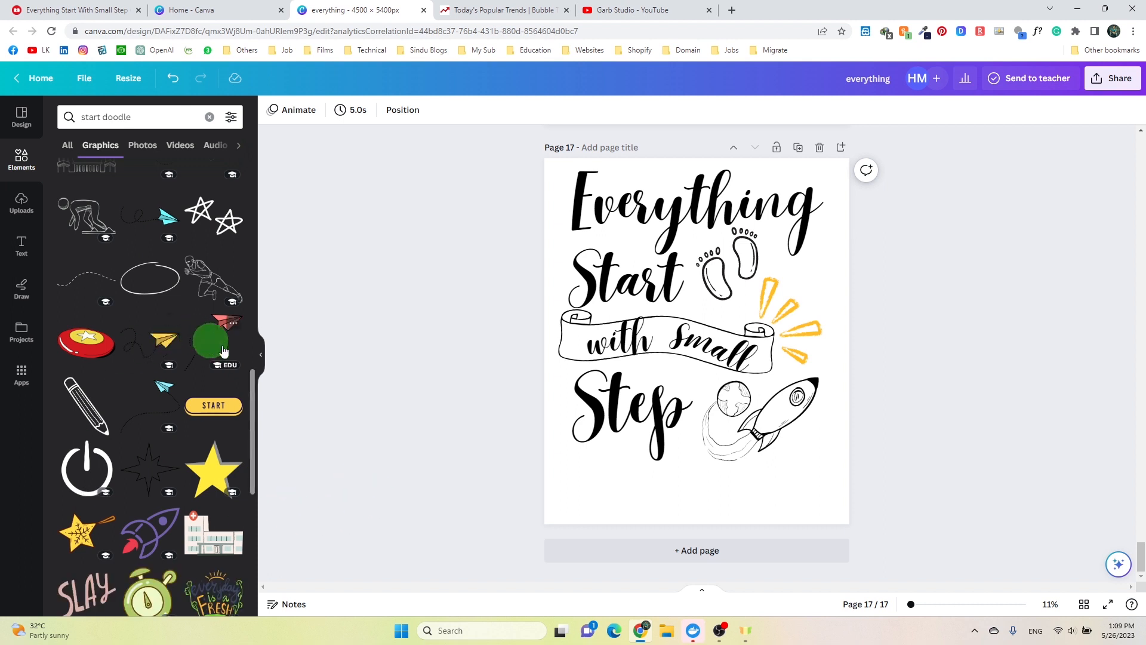
# - Add the red paper plane with a dotted trail, flip it horizontally, shrink it and place it beside the footprints above the yellow rays
pyautogui.click(224, 350)
pyautogui.click(445, 114)
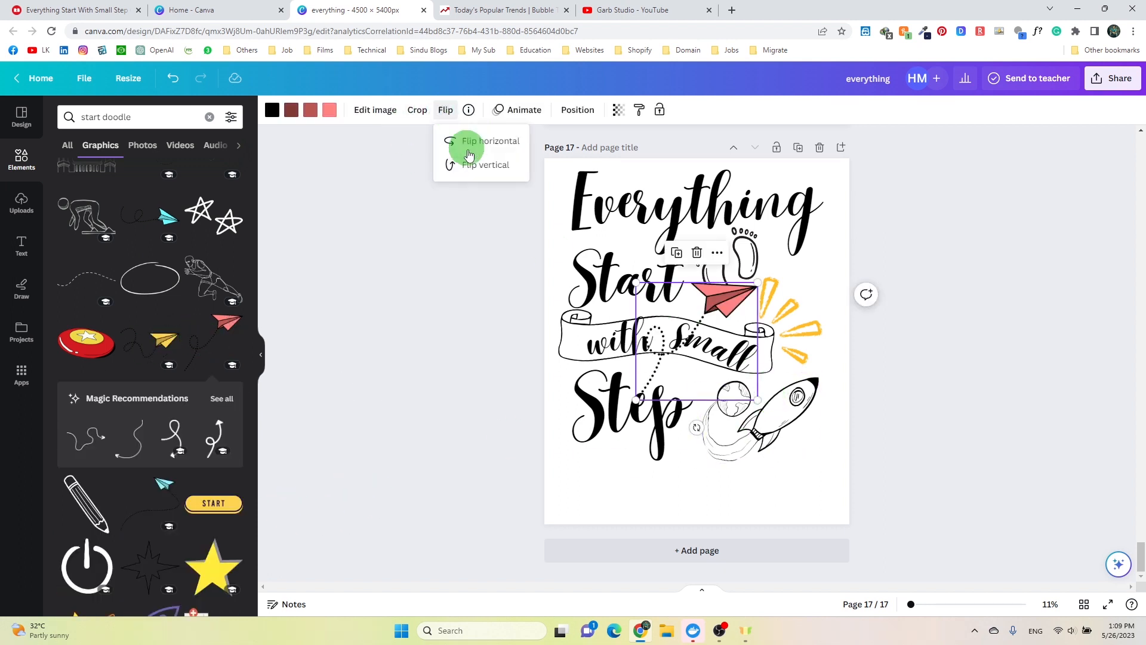
pyautogui.click(487, 141)
pyautogui.click(679, 309)
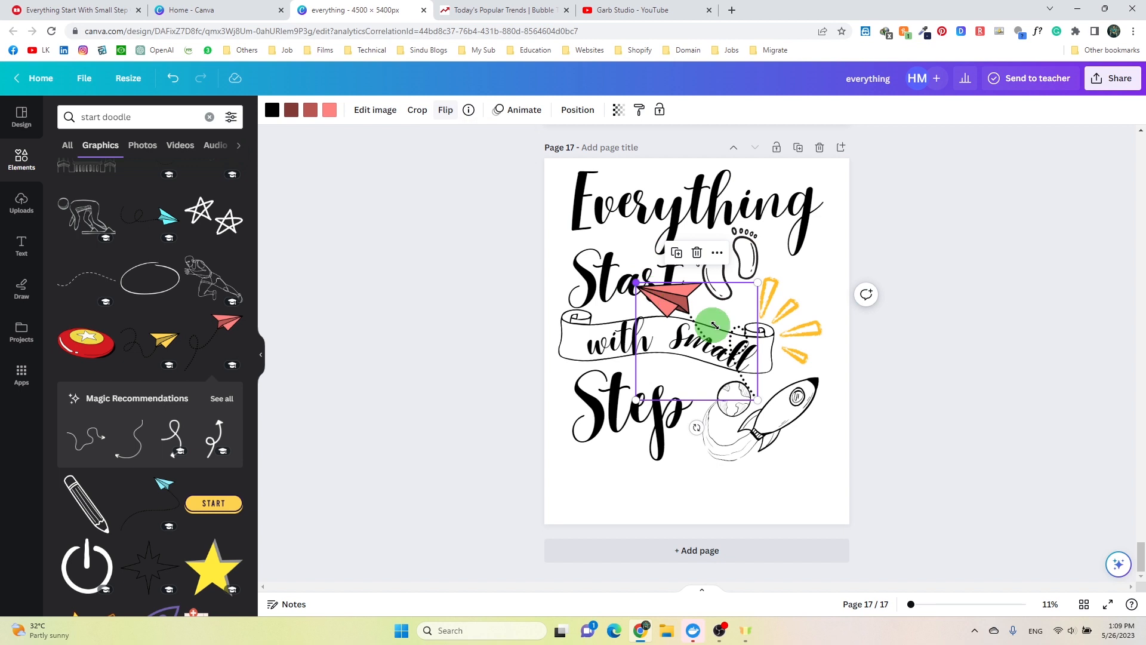
pyautogui.moveTo(738, 339); pyautogui.dragTo(762, 398)
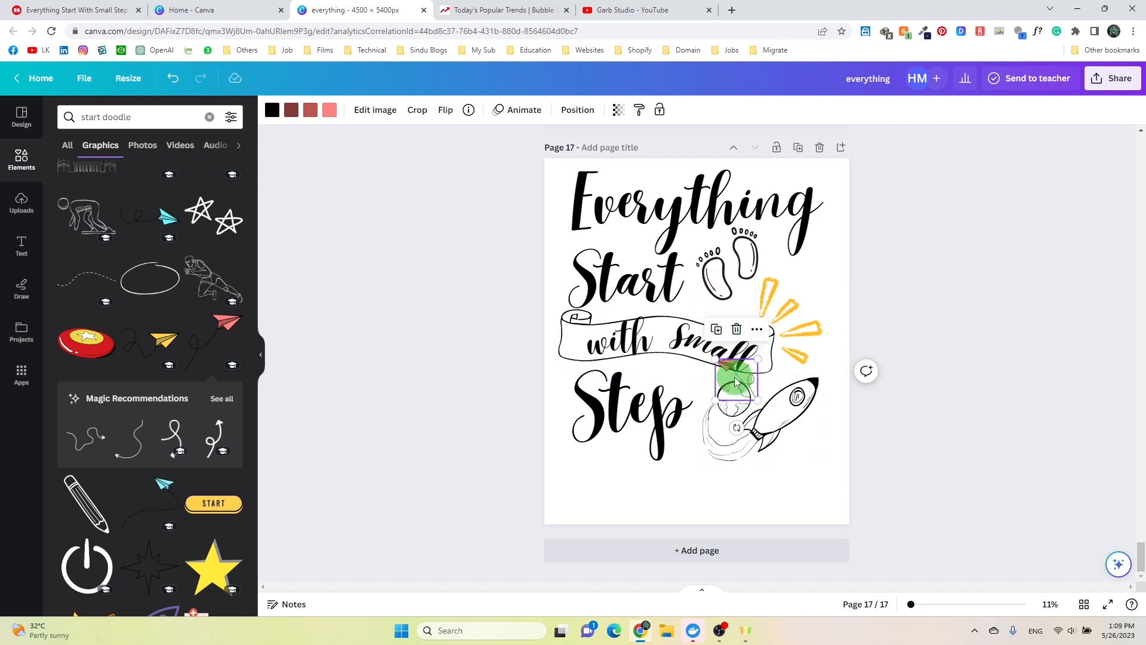
pyautogui.moveTo(793, 332); pyautogui.dragTo(765, 237)
pyautogui.click(950, 339)
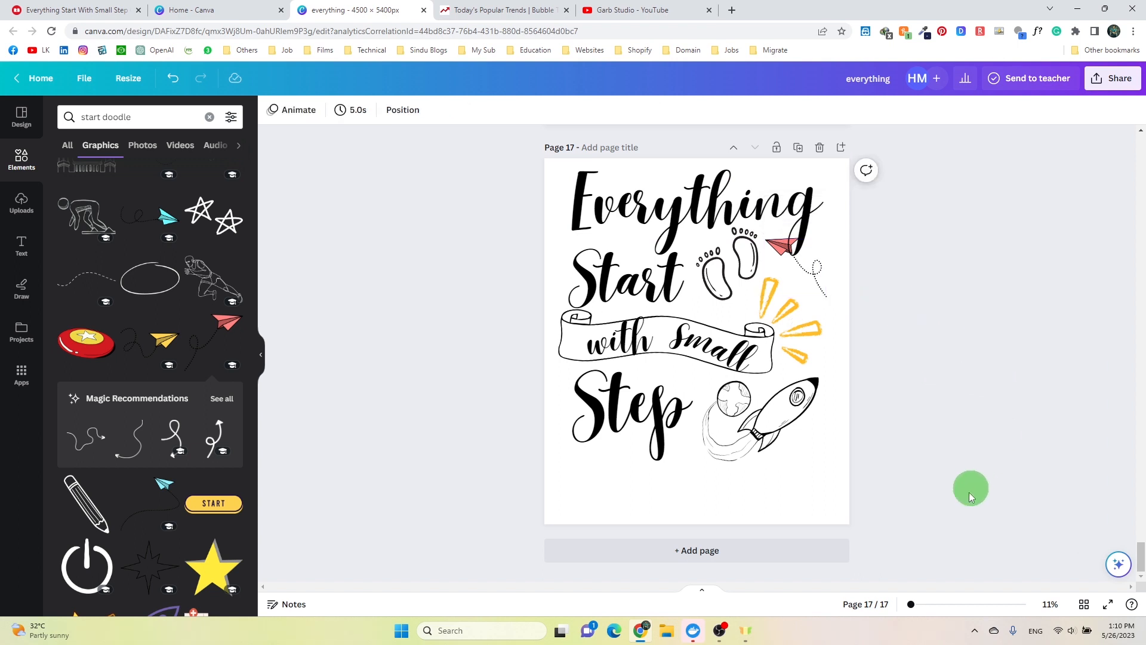
# - Group all the lettering and graphics, move the group down the page and enlarge it to about 4230 × 4526 px
pyautogui.moveTo(829, 494); pyautogui.dragTo(427, 227)
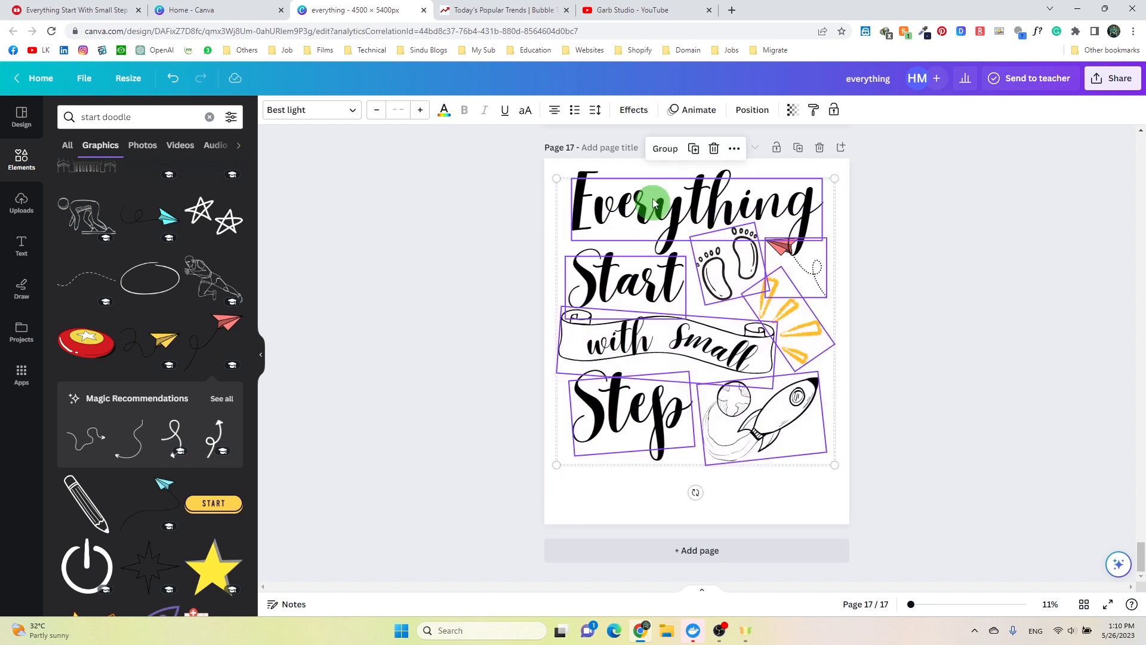
pyautogui.click(665, 148)
pyautogui.moveTo(703, 241); pyautogui.dragTo(705, 266)
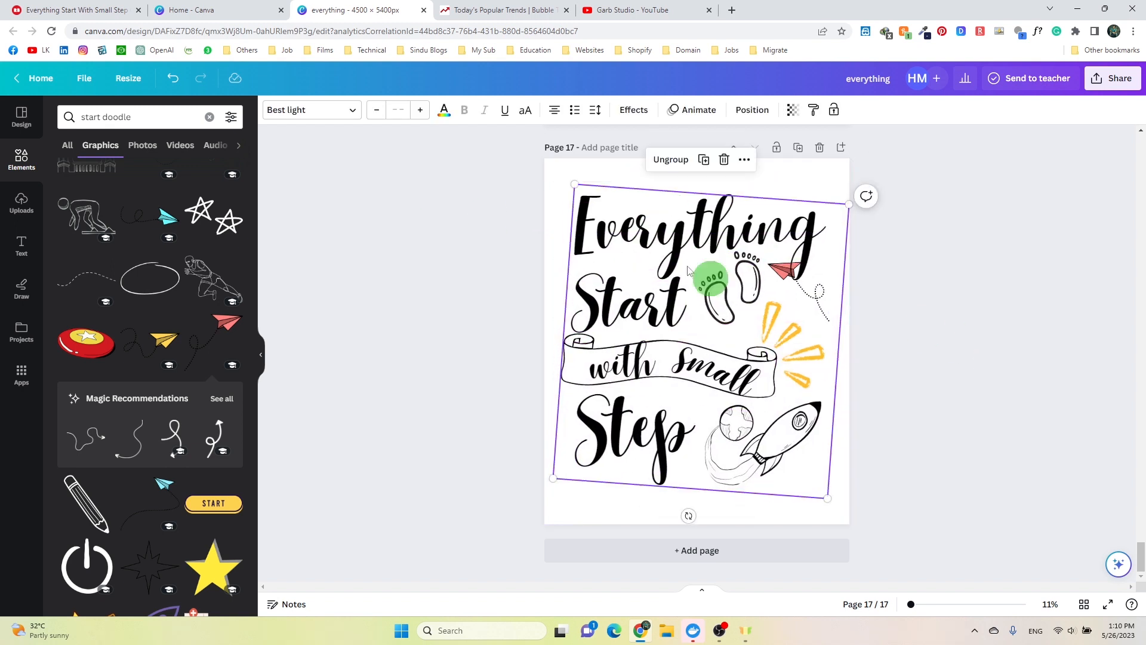
pyautogui.moveTo(574, 186); pyautogui.dragTo(565, 179)
# - Align the grouped design to the center and middle of the page
pyautogui.click(749, 115)
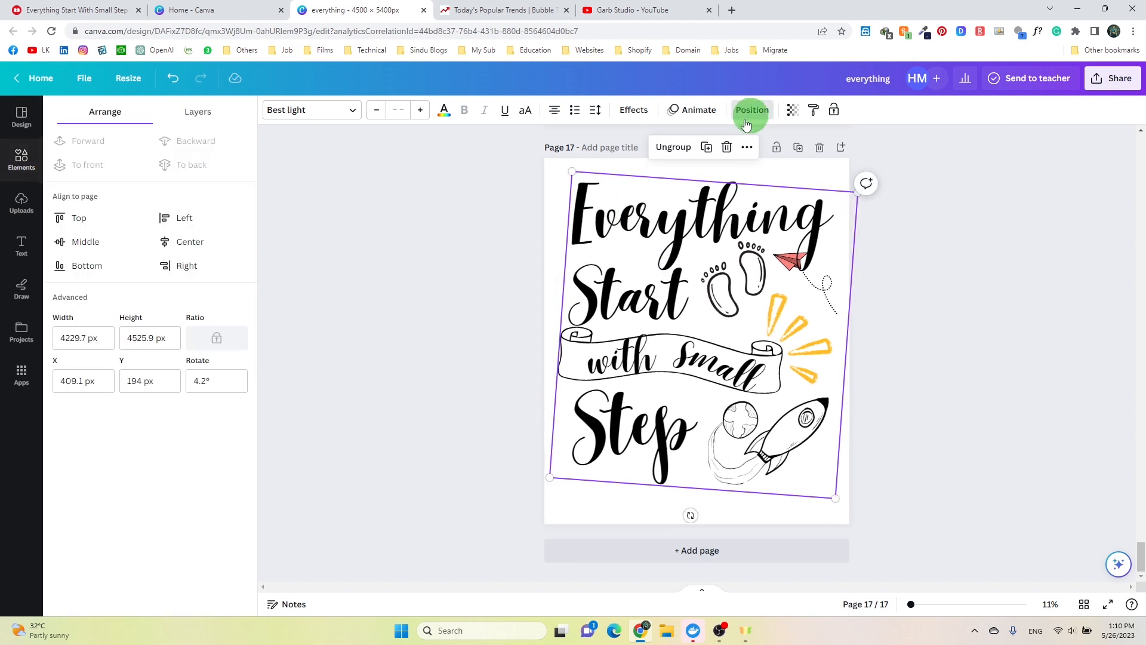
pyautogui.click(210, 242)
pyautogui.click(78, 241)
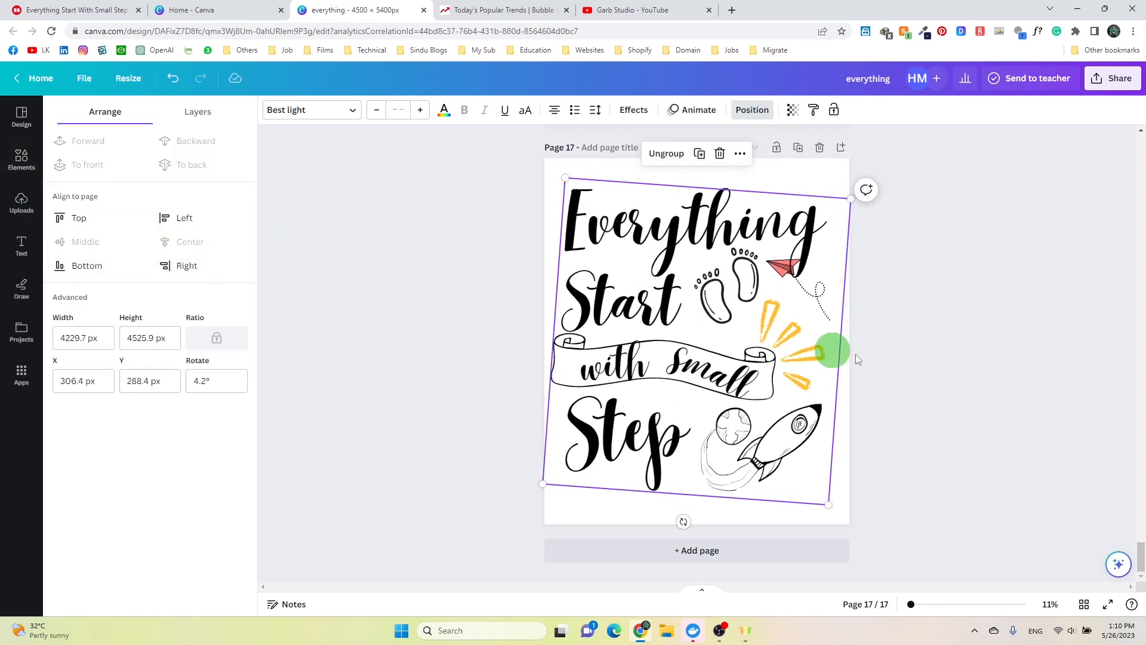
pyautogui.click(927, 354)
pyautogui.click(837, 475)
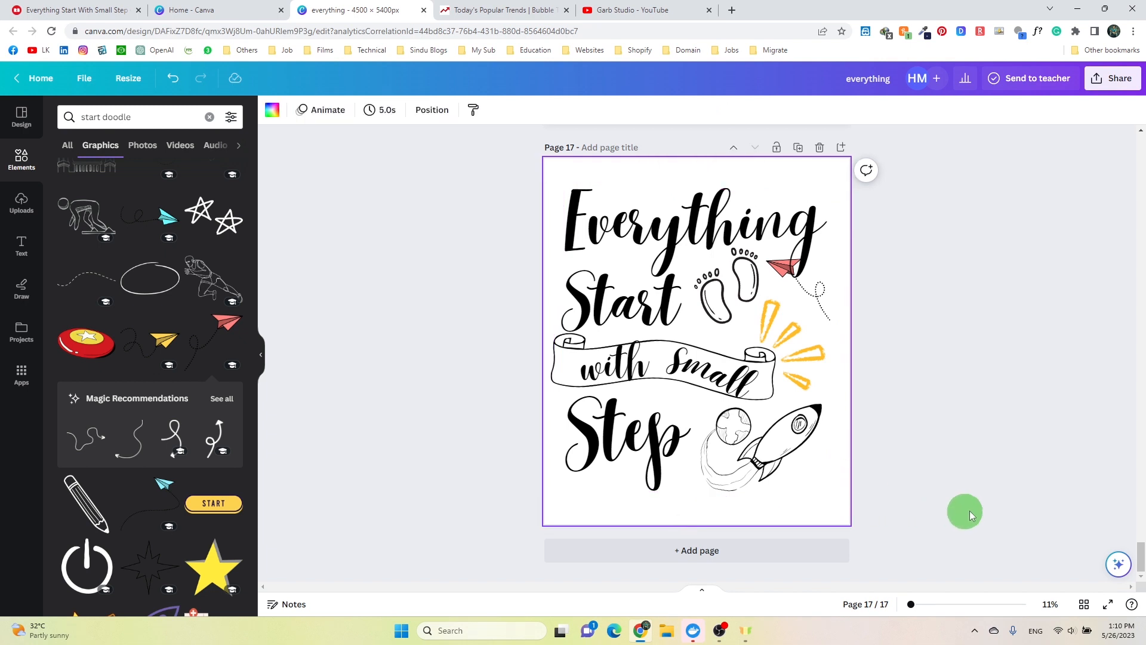
# - Nudge the grouped design slightly to the right on the page
pyautogui.click(755, 448)
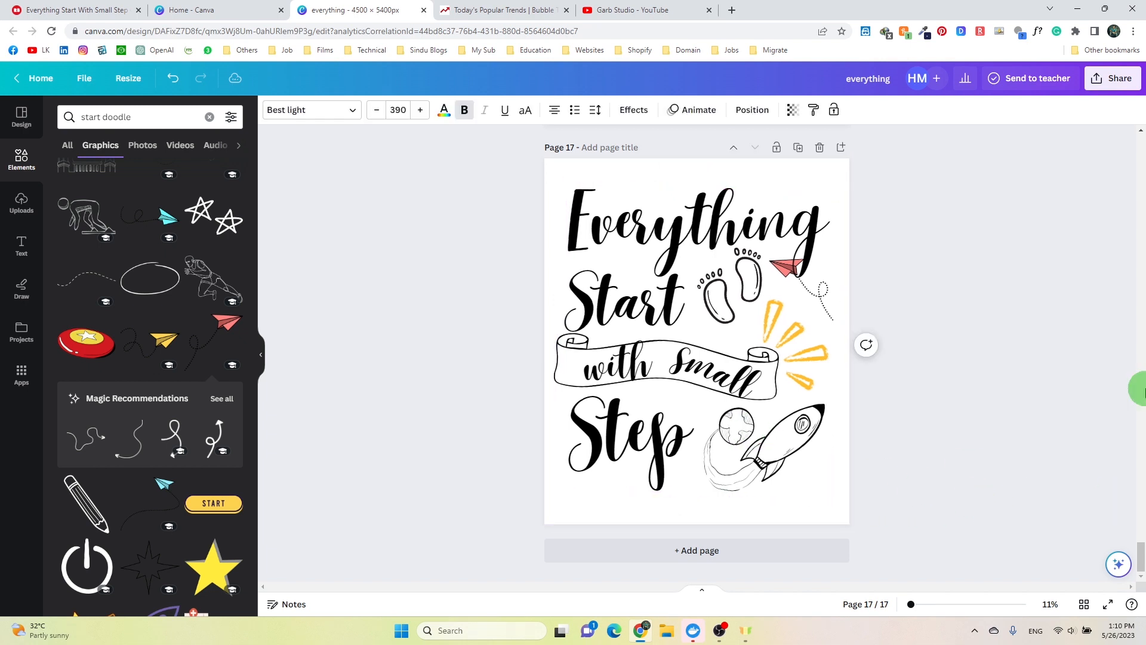
pyautogui.press('Right')
pyautogui.press('Right')
pyautogui.press('Right')
pyautogui.press('Right')
pyautogui.press('Right')
pyautogui.press('Right')
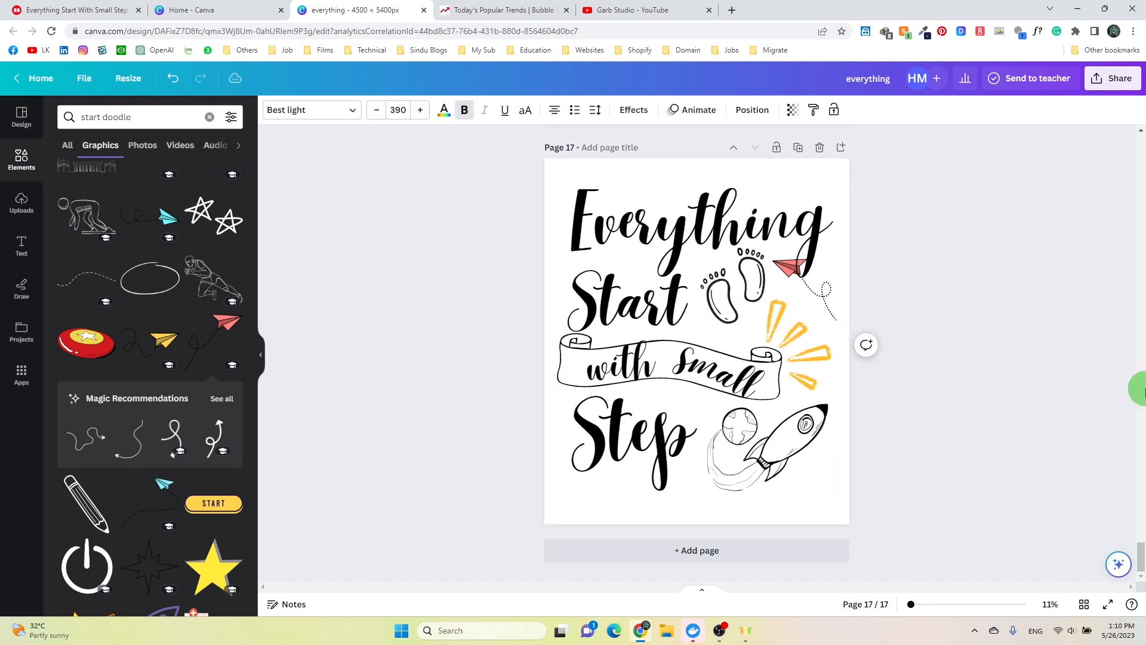
# - Fine-tune the grouped design's horizontal position, nudging it slightly right and a little back left, and deselect it
pyautogui.press('Right')
pyautogui.press('Right')
pyautogui.press('Right')
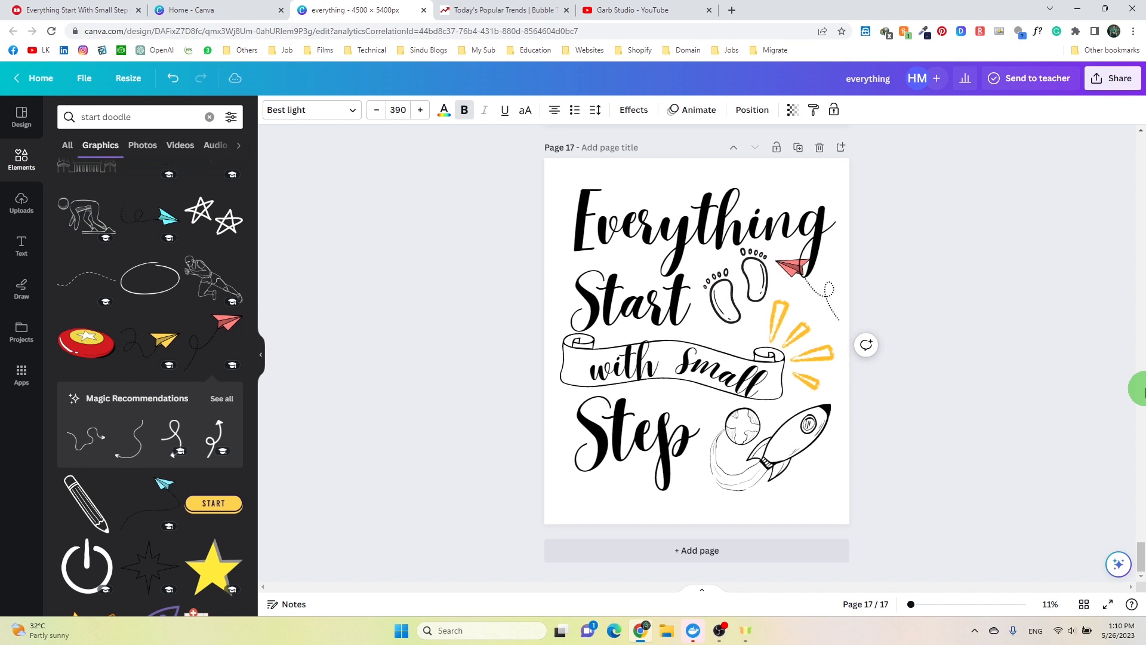
pyautogui.press('Left')
pyautogui.press('Left')
pyautogui.press('Left')
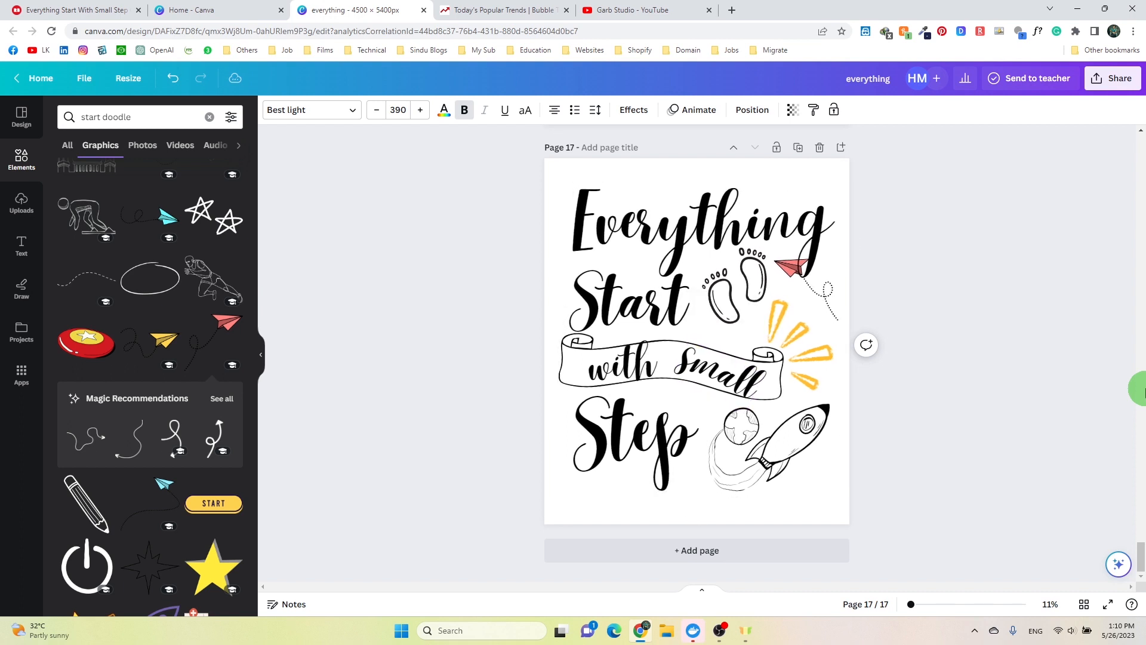
pyautogui.click(978, 421)
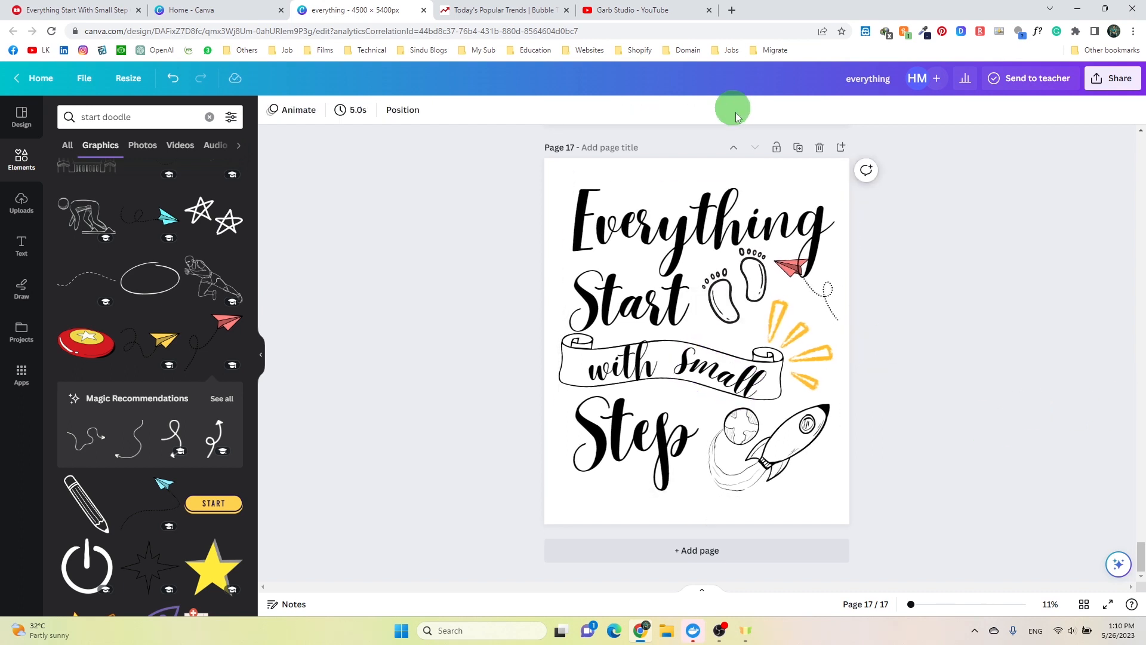
# - Duplicate page 17 and change all the lettering in the copy's group to white
pyautogui.click(835, 173)
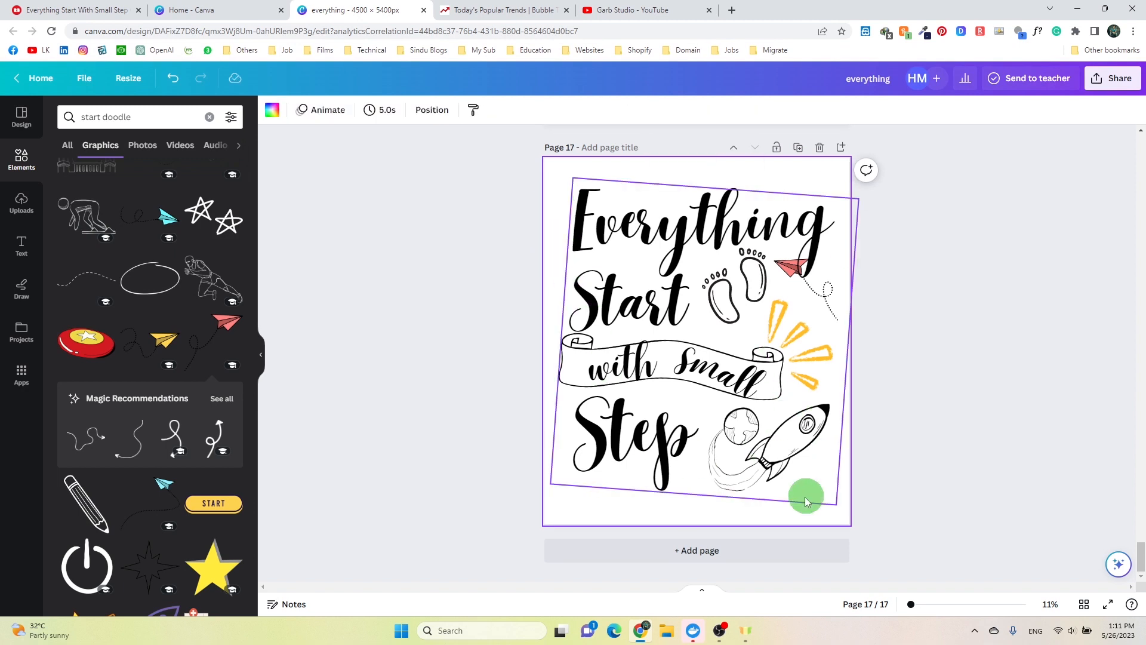
pyautogui.click(799, 148)
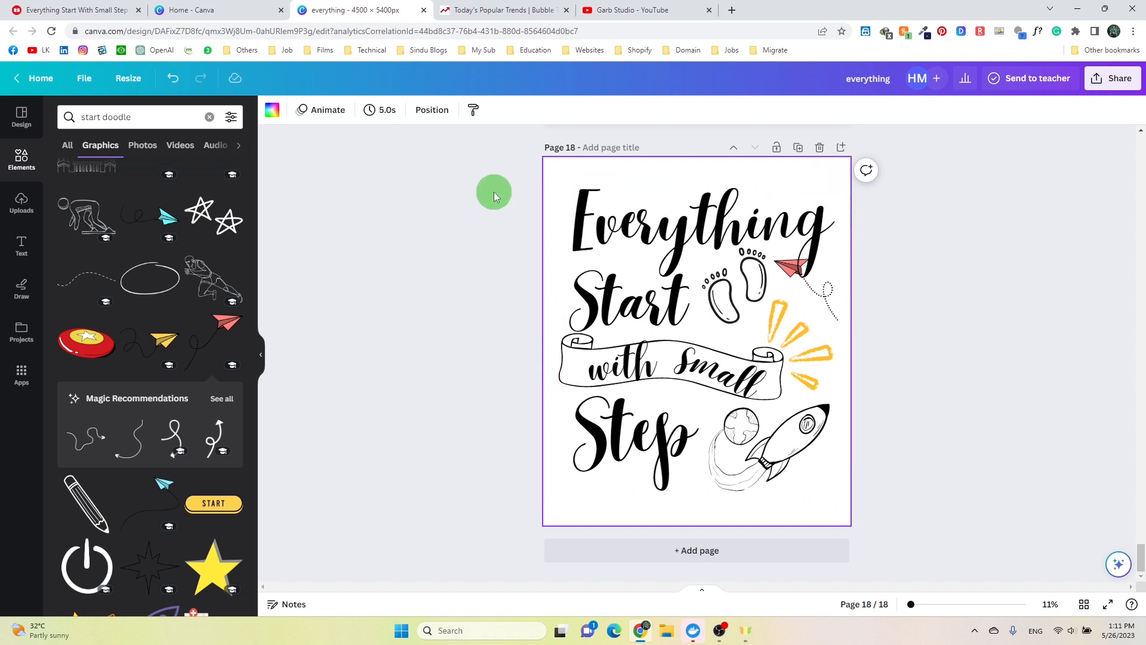
pyautogui.moveTo(494, 197); pyautogui.dragTo(845, 511)
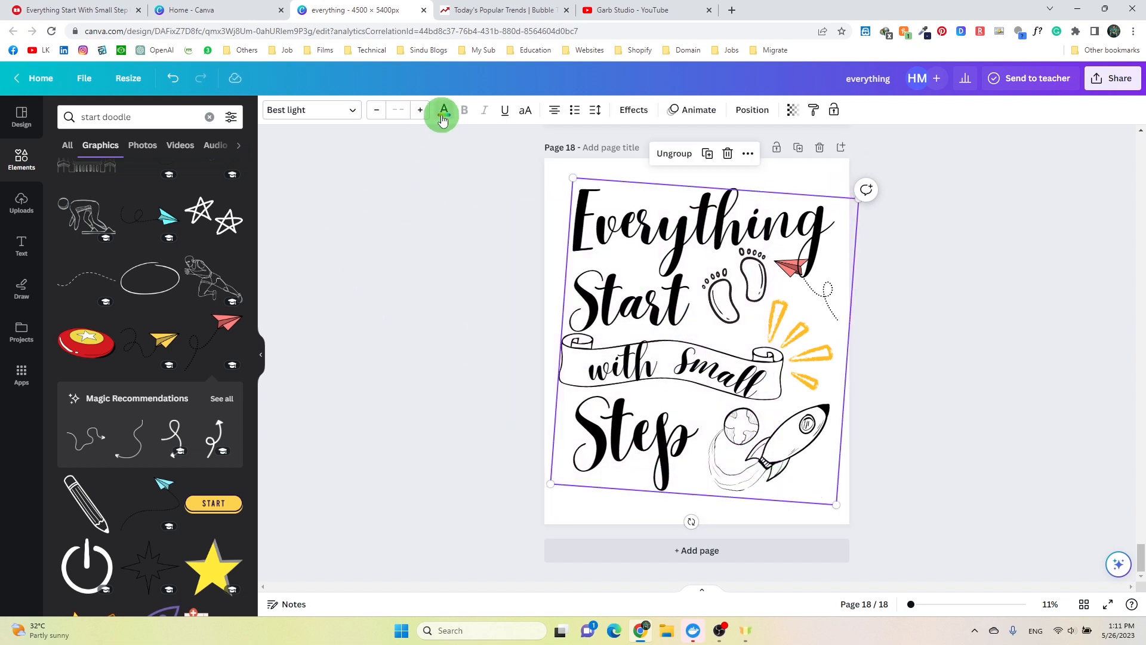
pyautogui.click(442, 119)
pyautogui.click(197, 275)
pyautogui.click(600, 397)
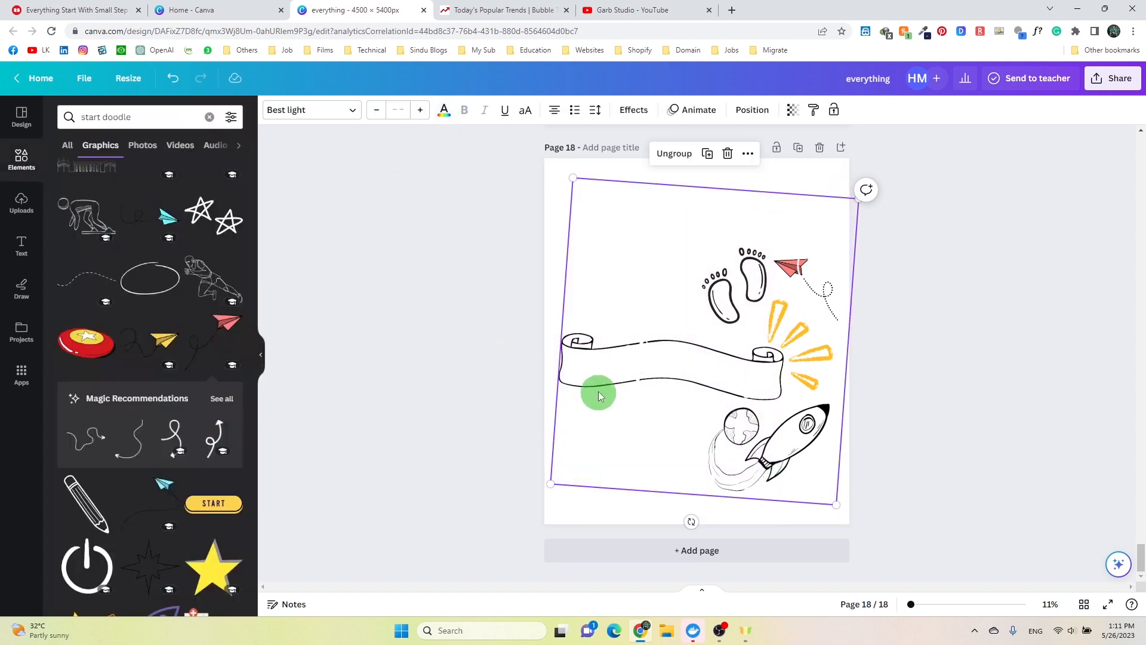
# - Recolor the ribbon outline and the footprints white on the duplicated page
pyautogui.click(603, 362)
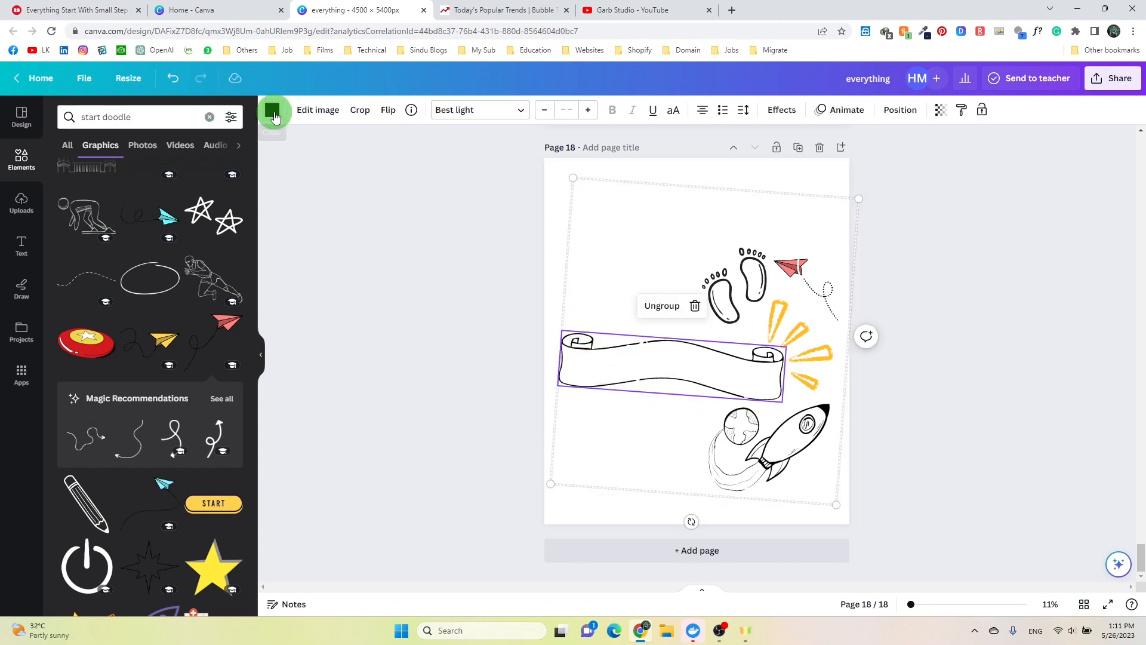
pyautogui.click(198, 279)
pyautogui.click(733, 341)
pyautogui.click(735, 291)
pyautogui.click(210, 262)
pyautogui.click(272, 110)
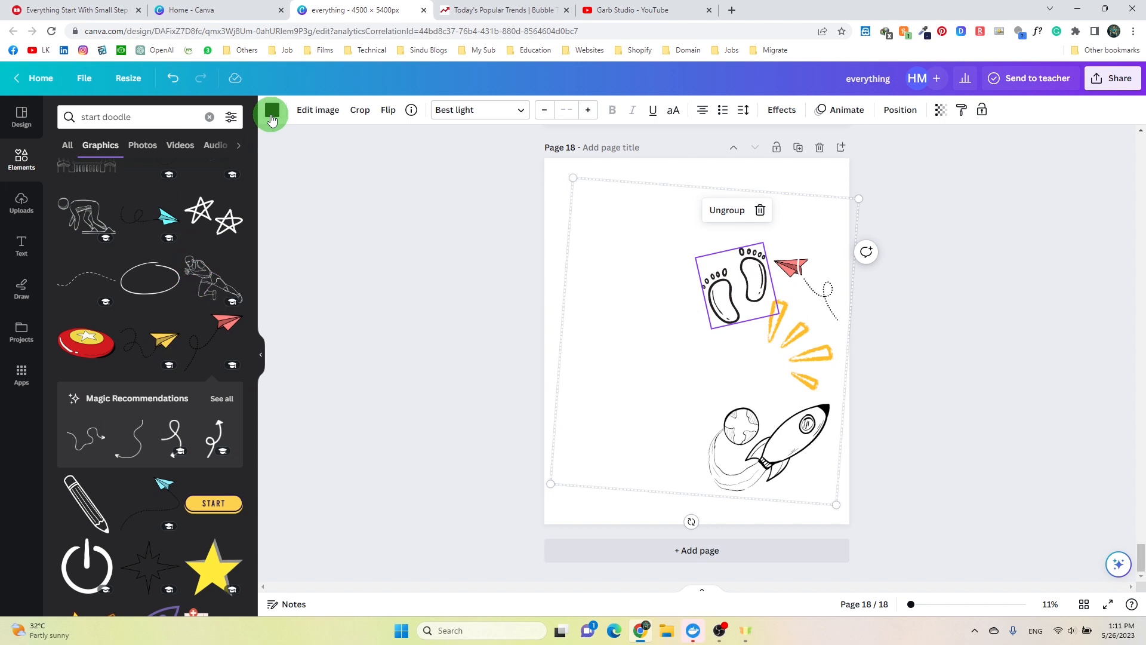
pyautogui.click(198, 279)
# - Recolor the rocket and globe doodle beside "Step" white
pyautogui.click(579, 384)
pyautogui.click(746, 456)
pyautogui.click(272, 110)
pyautogui.click(198, 280)
pyautogui.click(772, 316)
# - Change the black outline and dotted trail of the red paper plane to white, keeping its red shades
pyautogui.click(824, 297)
pyautogui.click(272, 110)
pyautogui.click(197, 278)
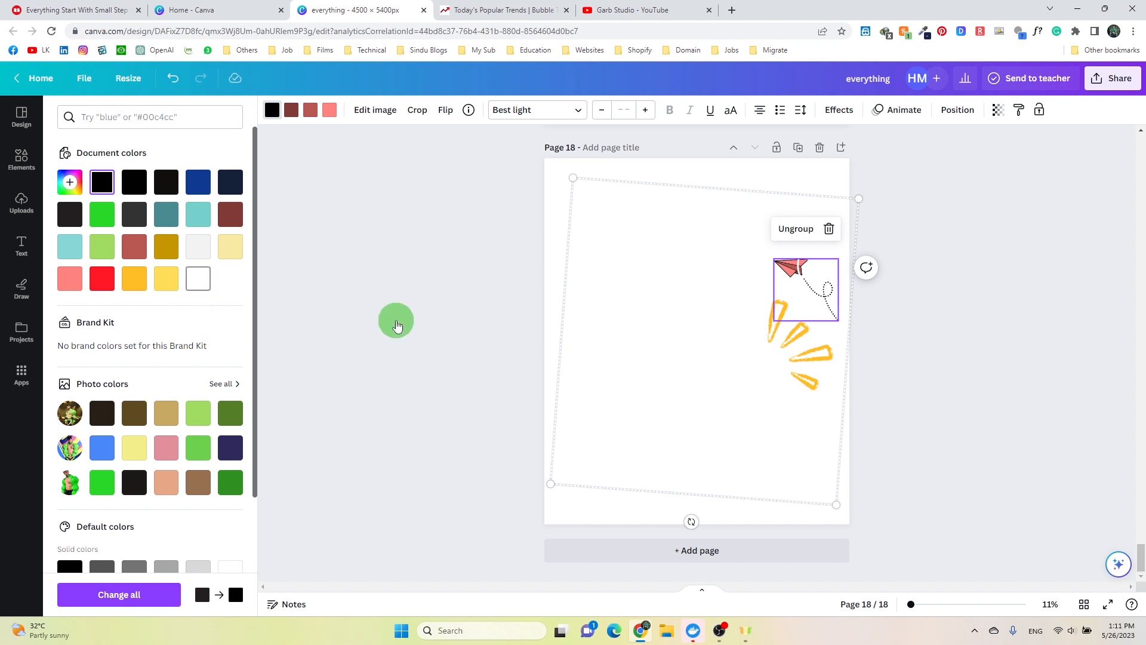
pyautogui.click(199, 280)
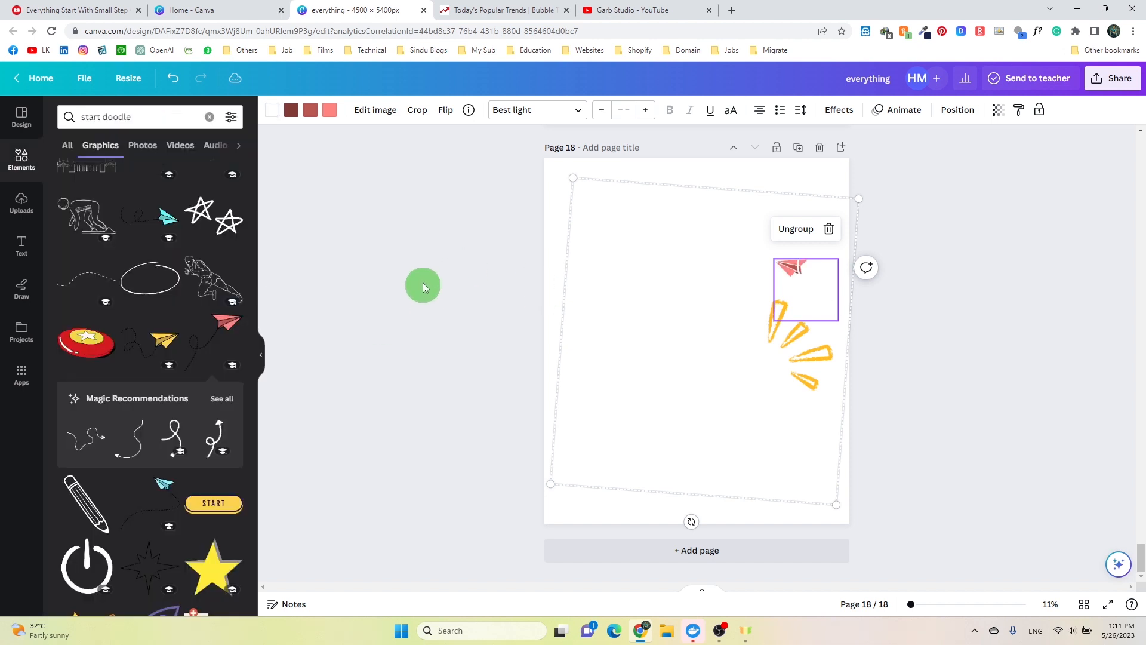
# - Set the duplicated page's background to black (#000000) and deselect the page
pyautogui.click(552, 179)
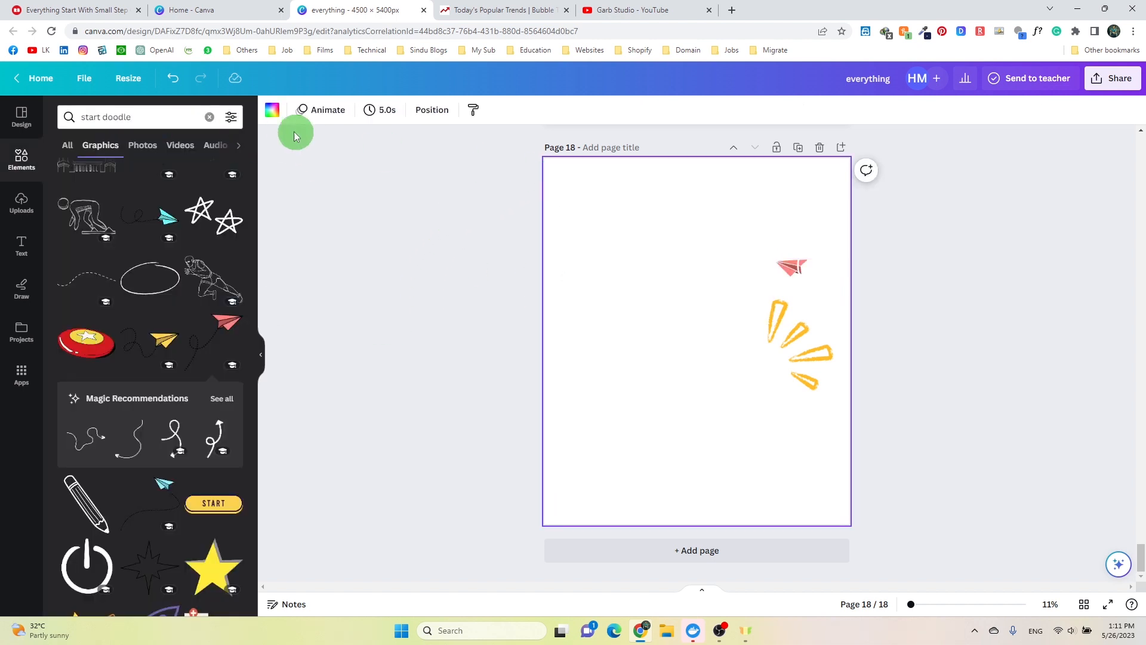
pyautogui.click(274, 112)
pyautogui.click(102, 181)
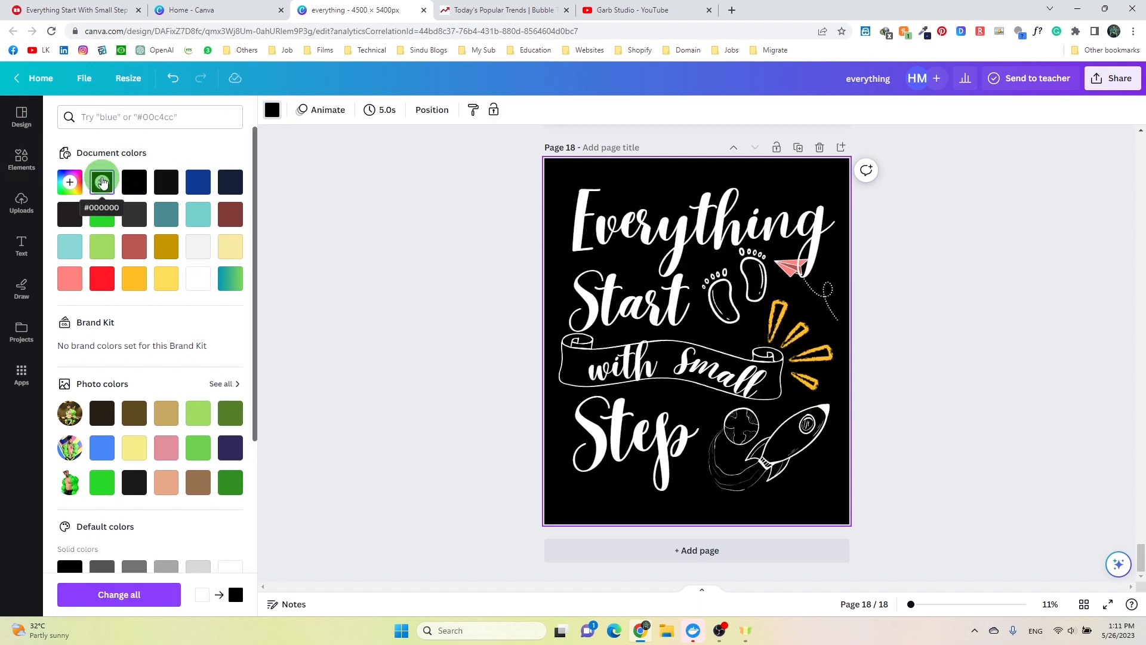
pyautogui.click(436, 295)
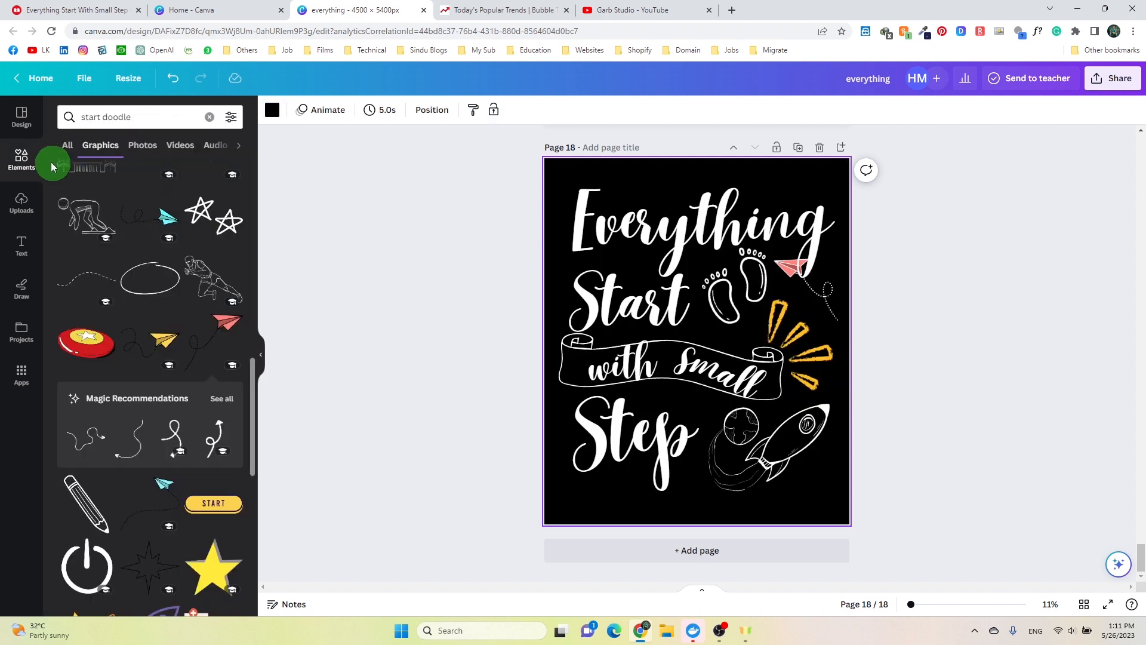
pyautogui.click(27, 168)
pyautogui.click(382, 282)
pyautogui.click(382, 283)
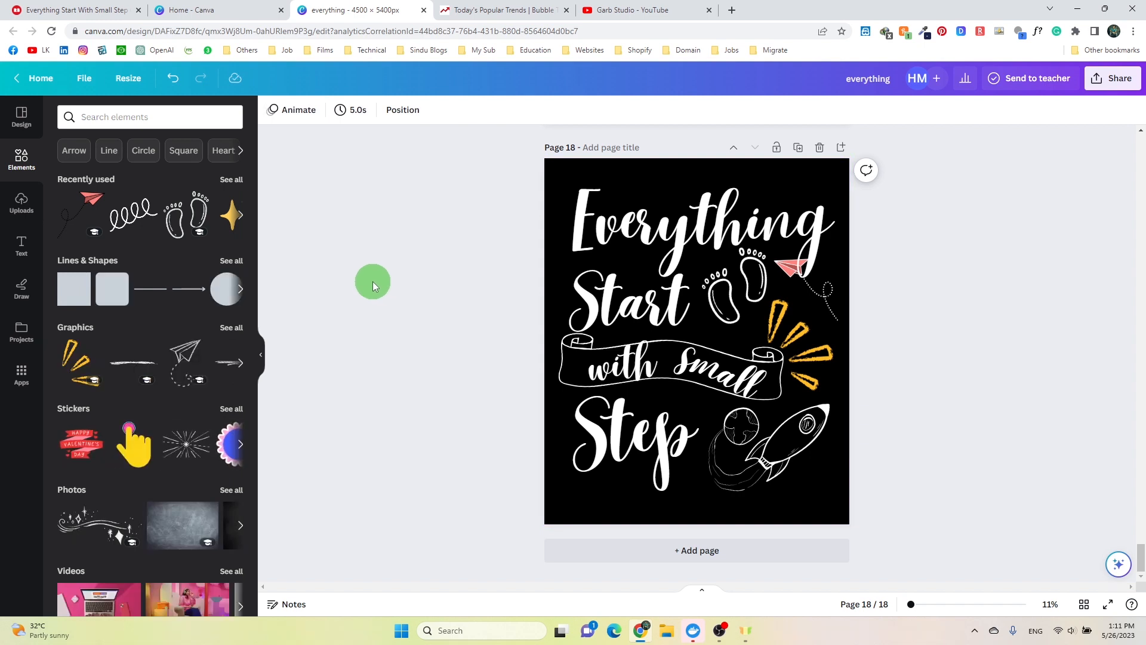
# - Download all 18 pages of the design as PNG at 4,500 × 5,400 px
pyautogui.click(1112, 78)
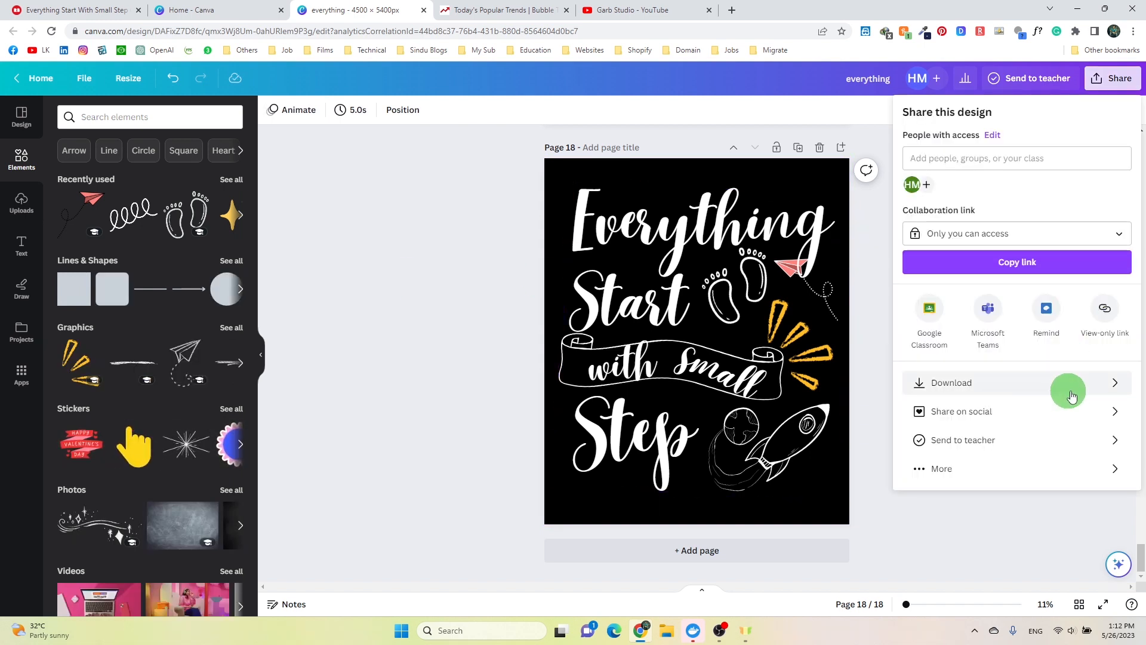
pyautogui.click(1117, 388)
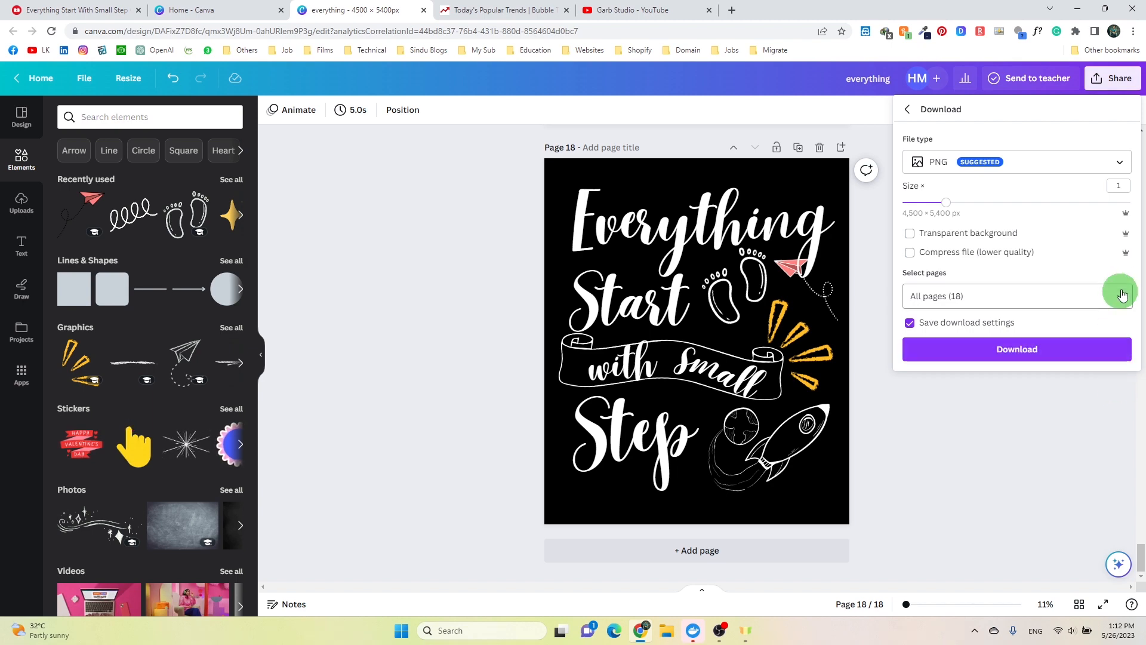
pyautogui.click(1112, 349)
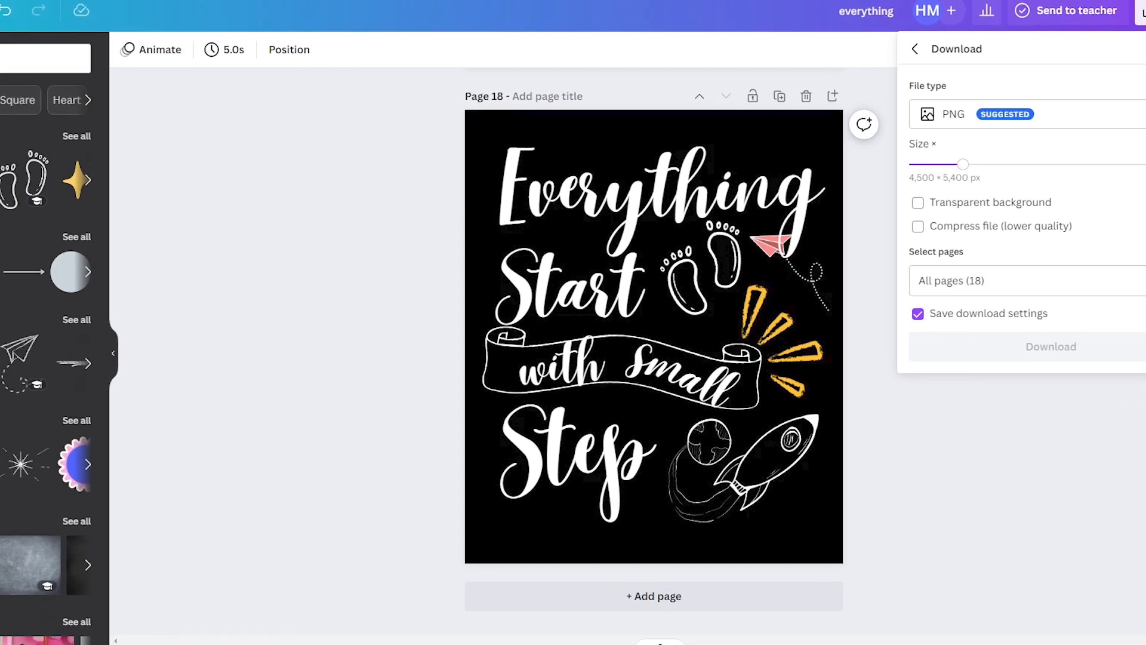